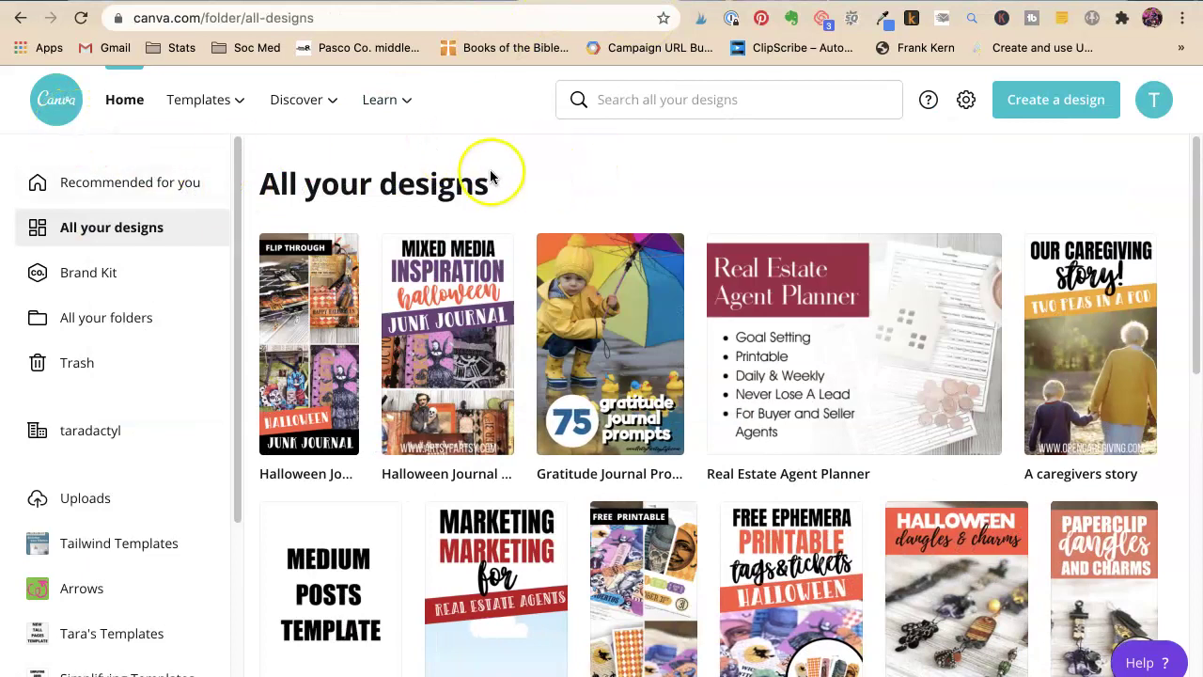
Switch to the Pinterest 'vintage coasters' search results tab.
key("ctrl+Tab")
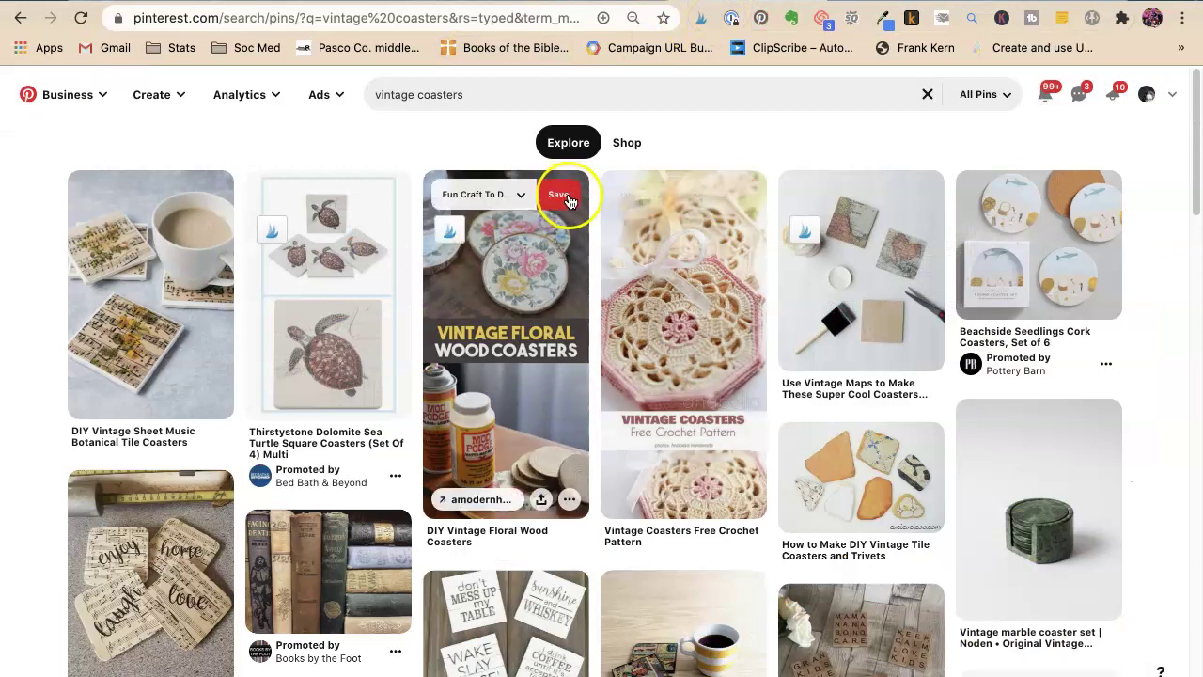
mouse_move(861, 630)
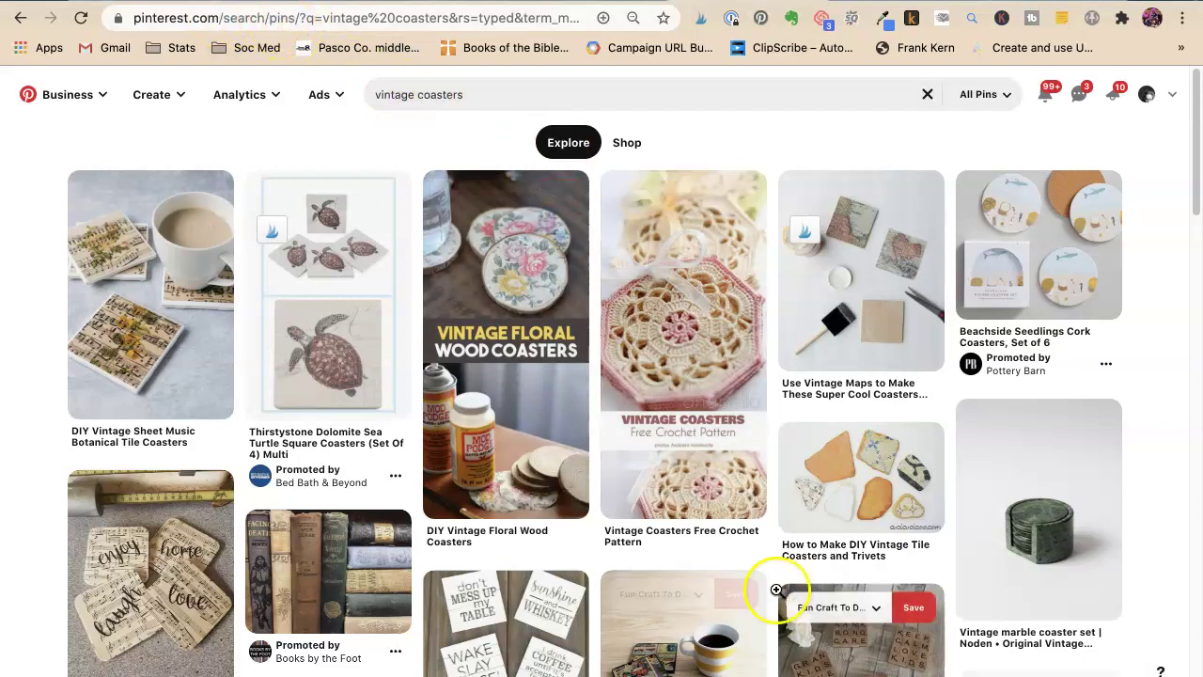
Glance at the coaster photo folder and browse Pinterest coaster pins before returning to Canva.
key("super+Tab")
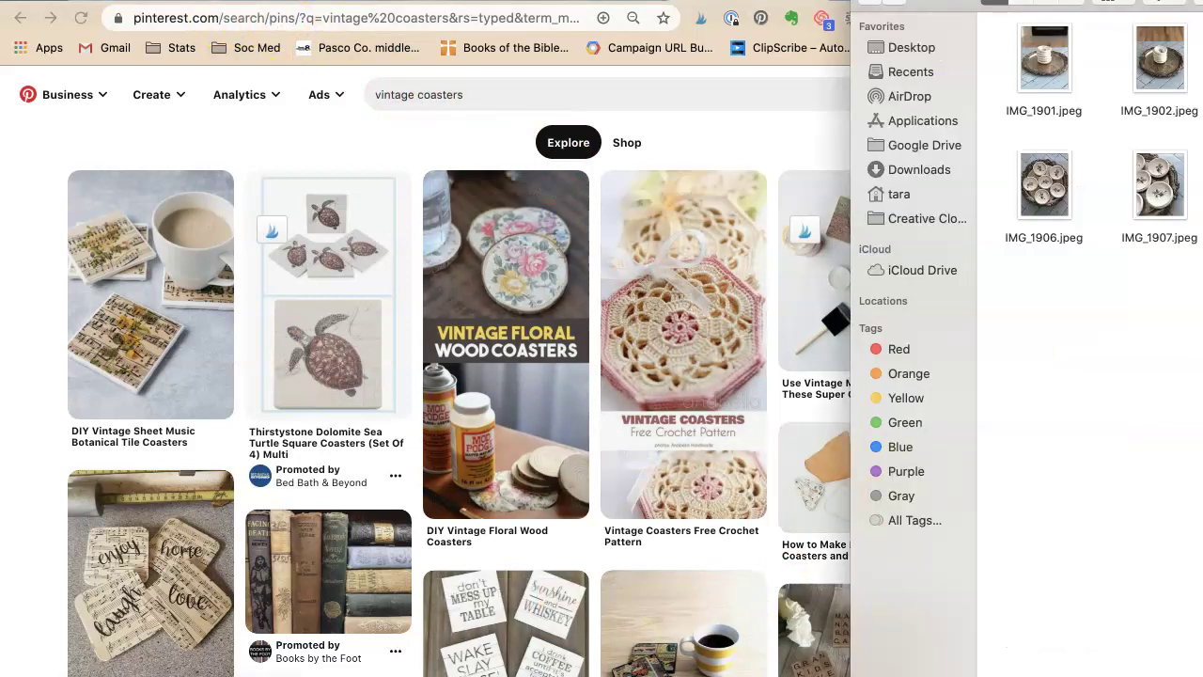
mouse_move(1198, 2)
left_mouse_down()
mouse_move(740, 63)
mouse_move(1199, 2)
left_mouse_up()
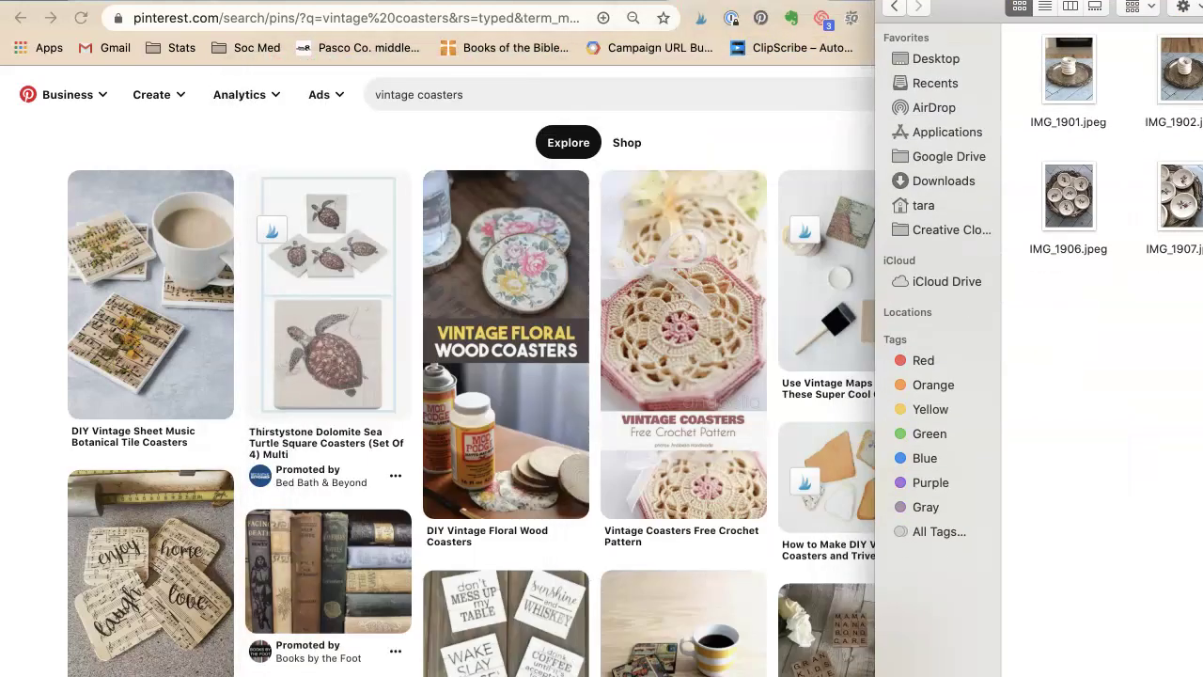
left_click(771, 121)
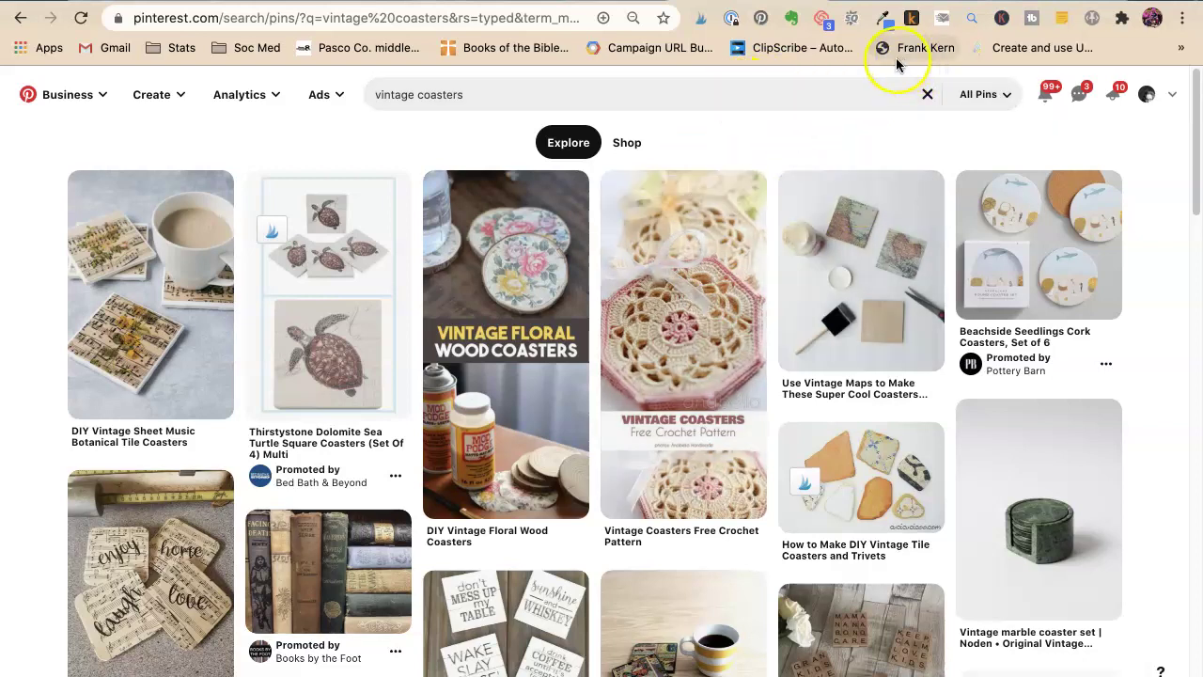
key("ctrl+Tab")
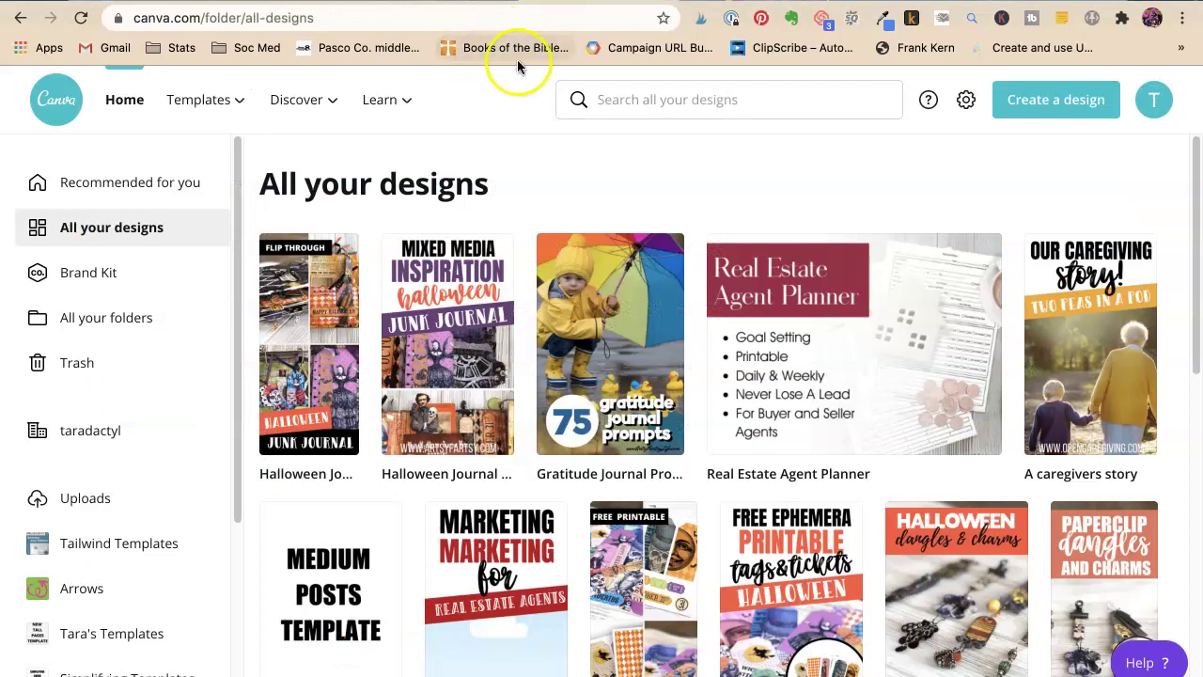
key("ctrl+shift+Tab")
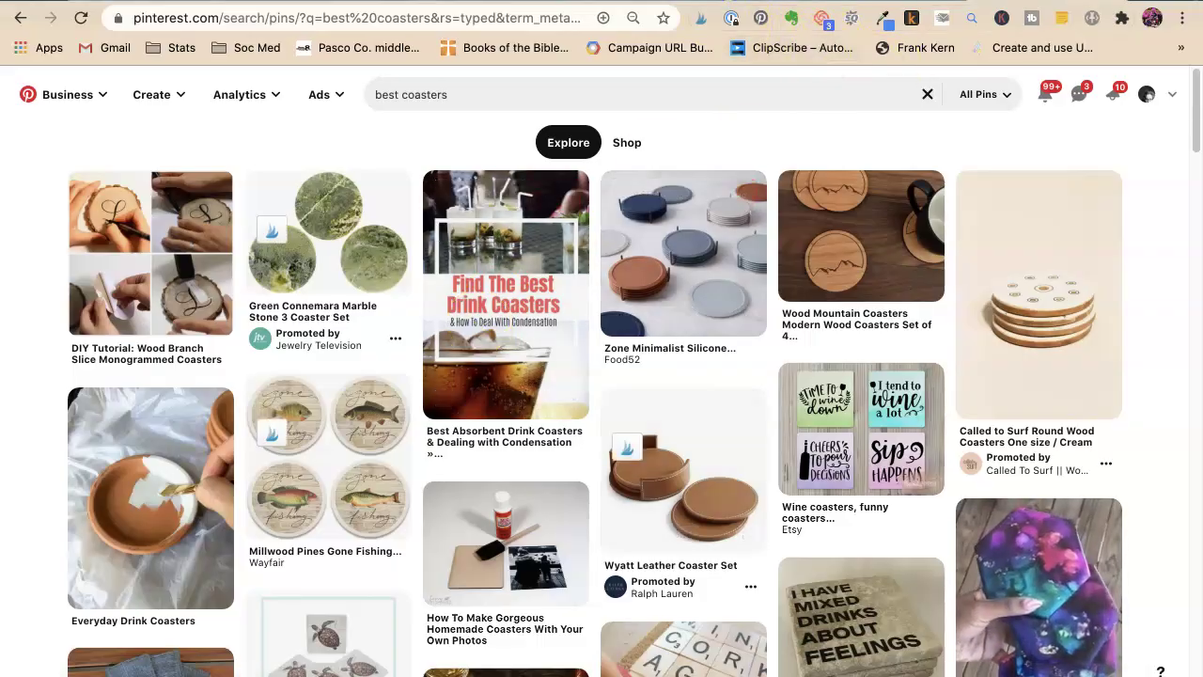
key("ctrl+Tab")
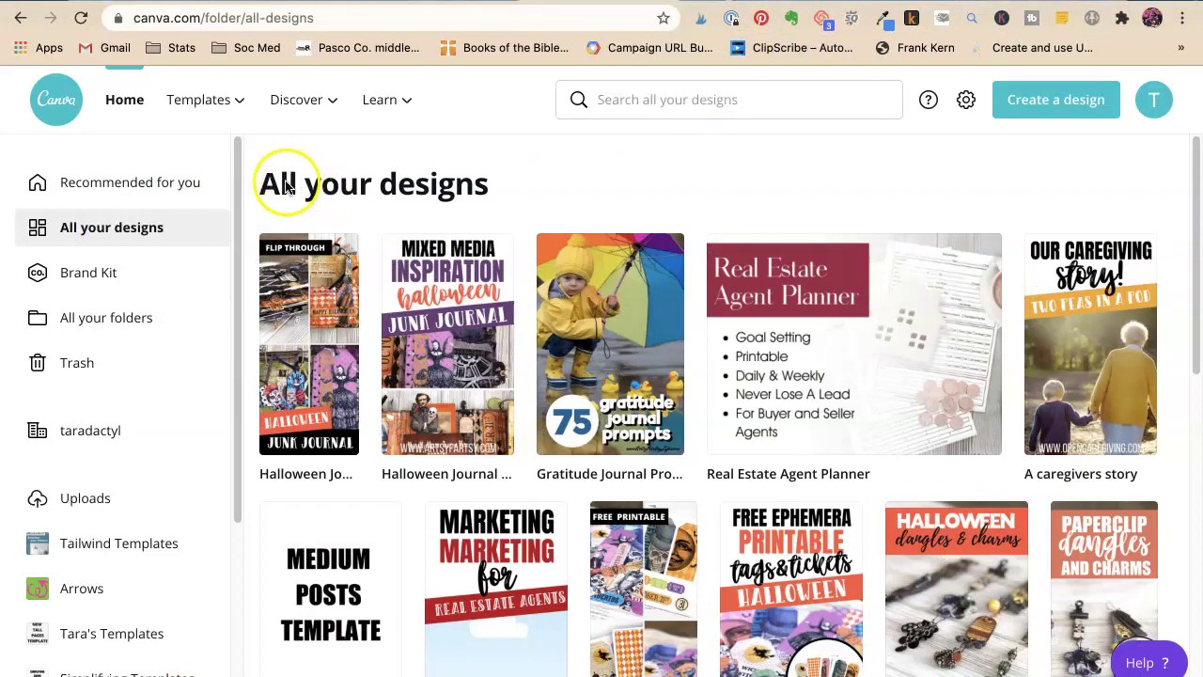
Create a blank 1000×1500 px Pinterest Pin design, checking the Pinterest results meanwhile.
left_click(1032, 102)
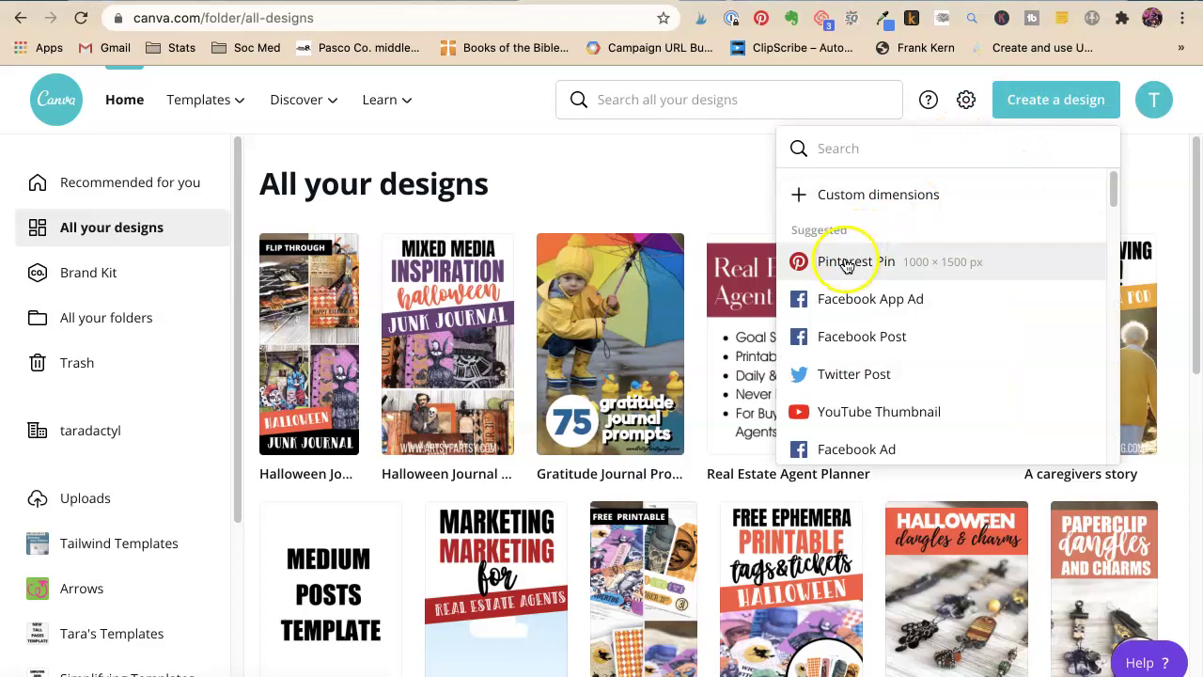
left_click(847, 263)
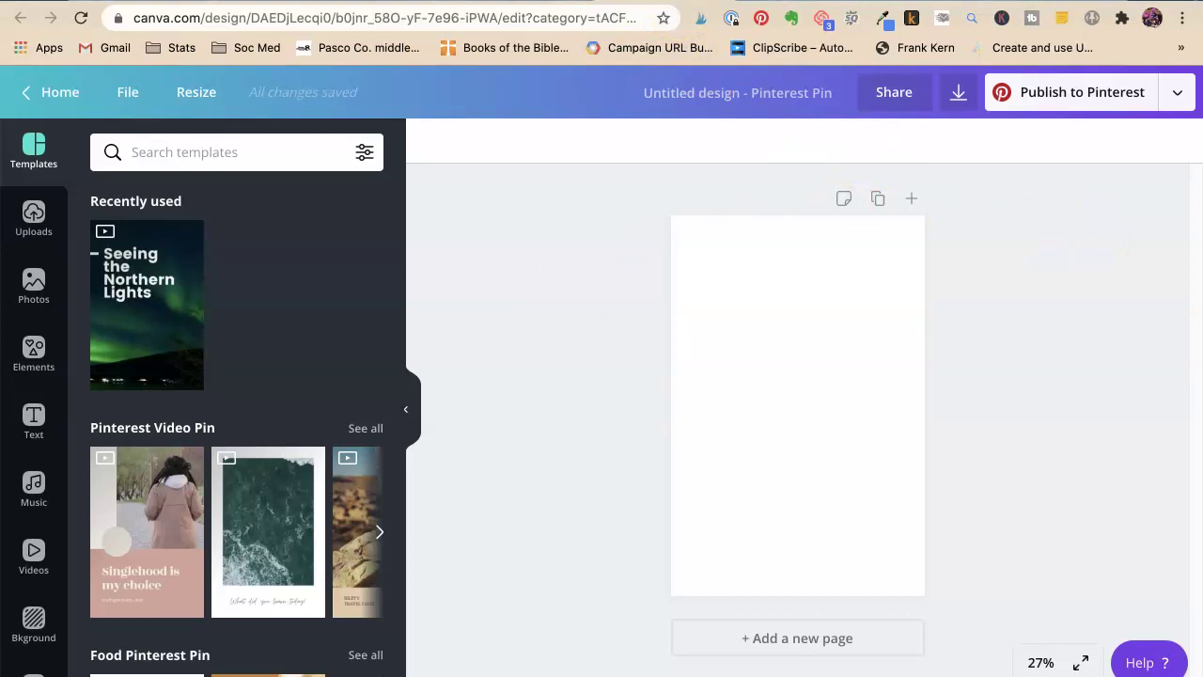
left_click(760, 18)
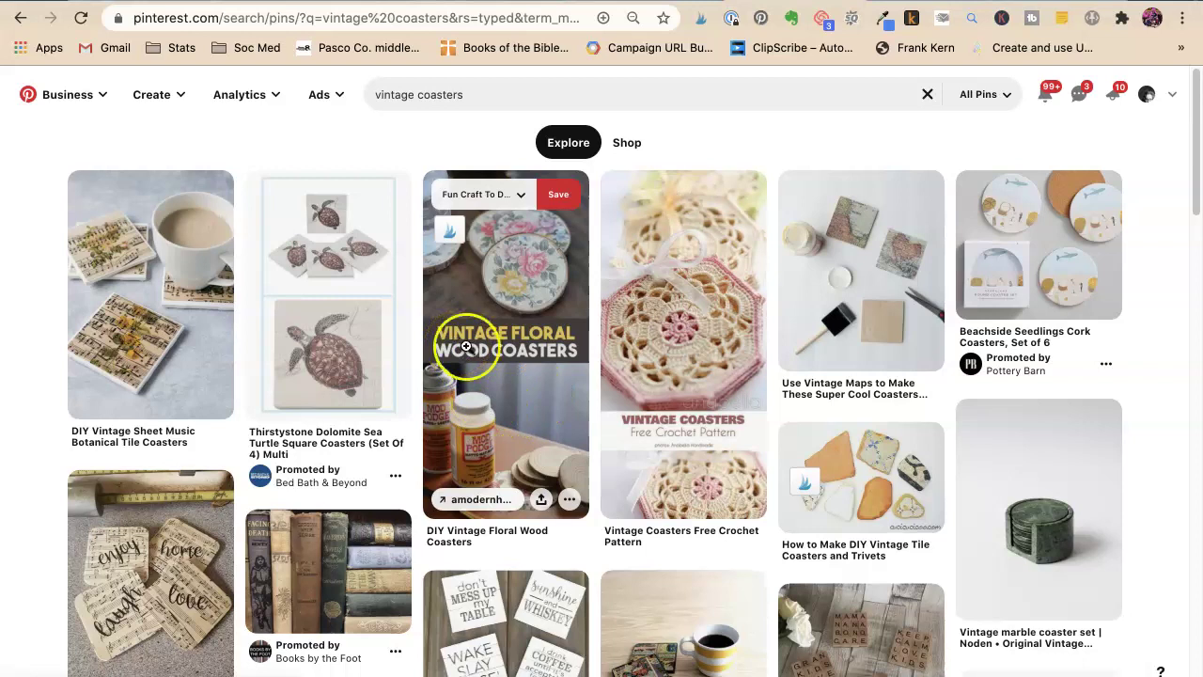
mouse_move(683, 343)
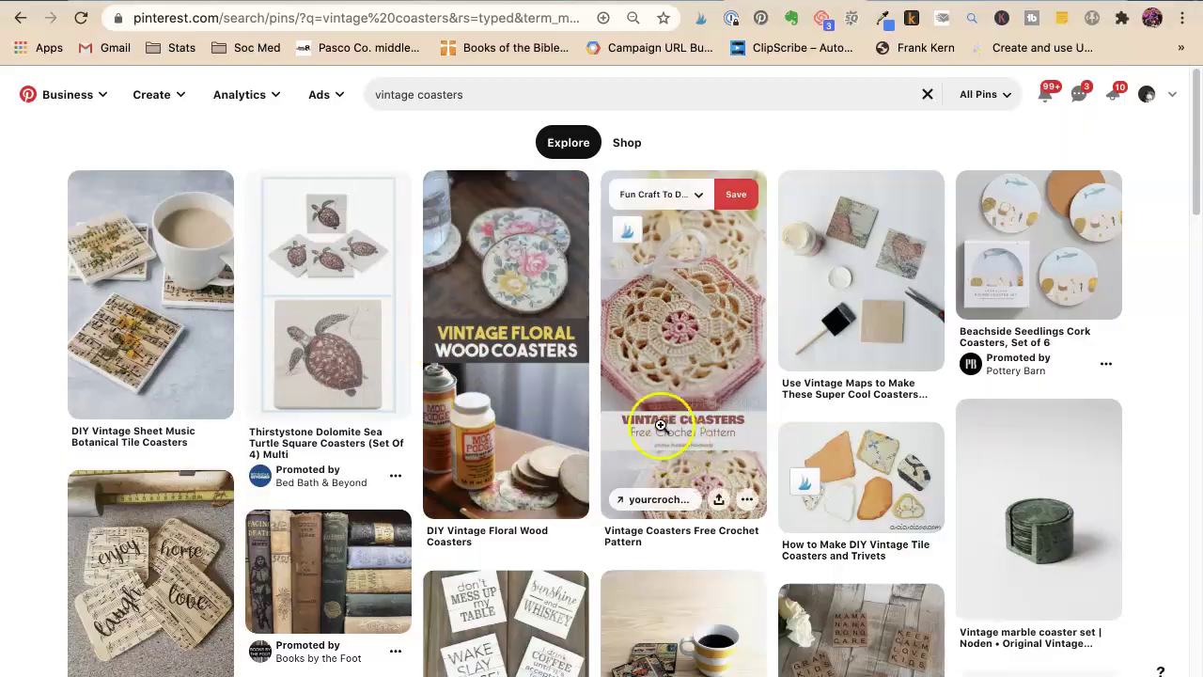
mouse_move(505, 343)
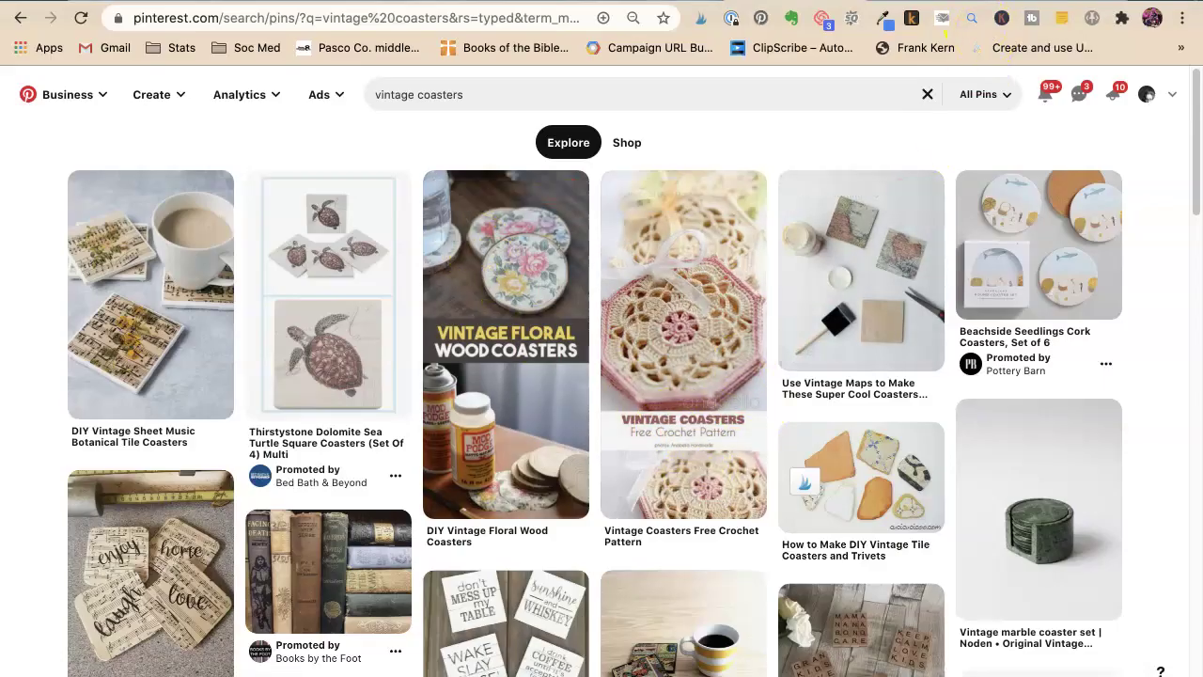
key("ctrl+Tab")
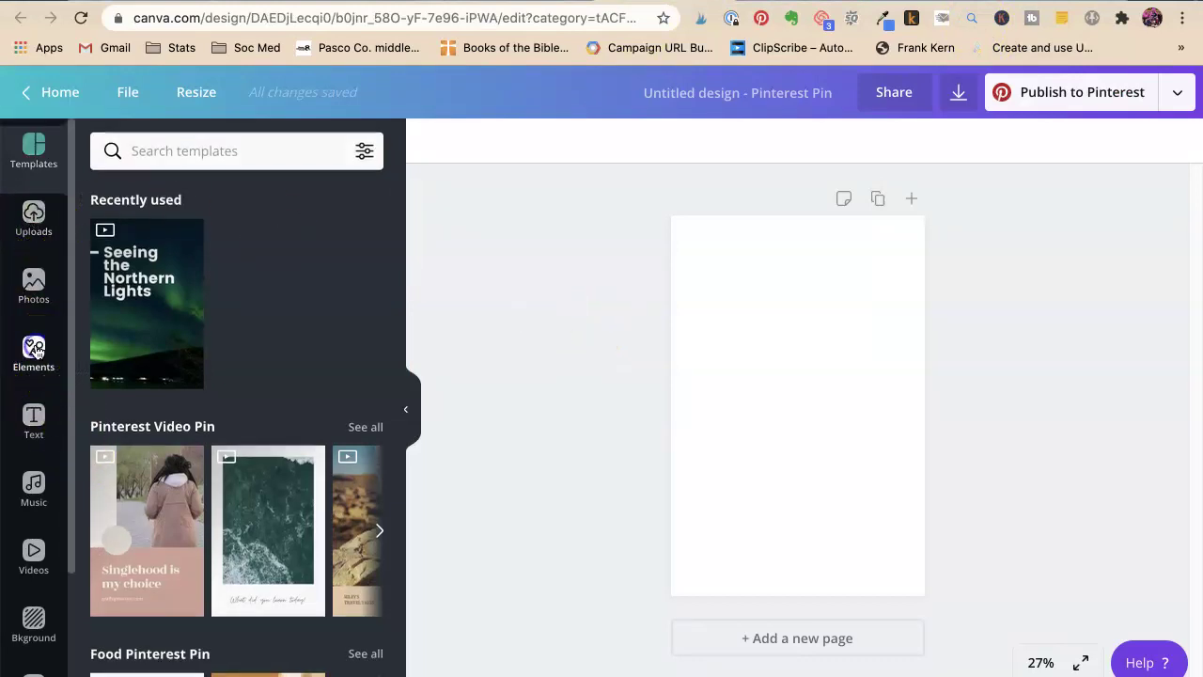
Add a pink square from Elements and stretch it into a thin full-width banner.
left_click(36, 350)
left_click(105, 279)
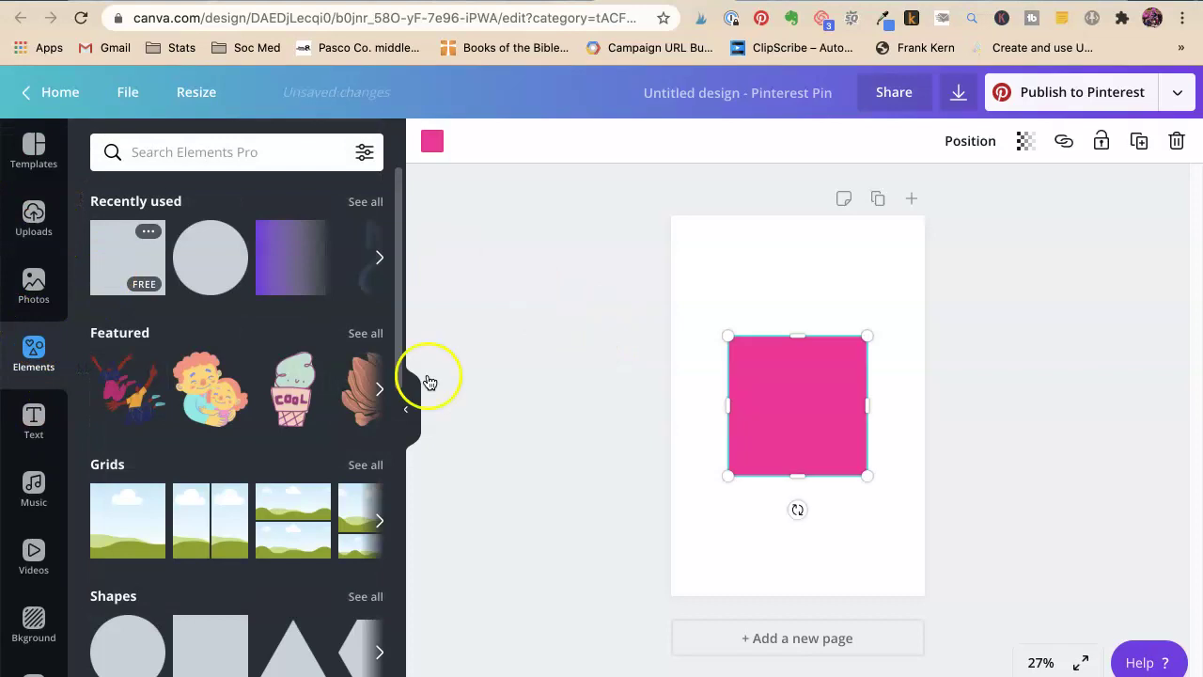
mouse_move(810, 393)
left_mouse_down()
mouse_move(754, 399)
mouse_move(925, 413)
left_mouse_up()
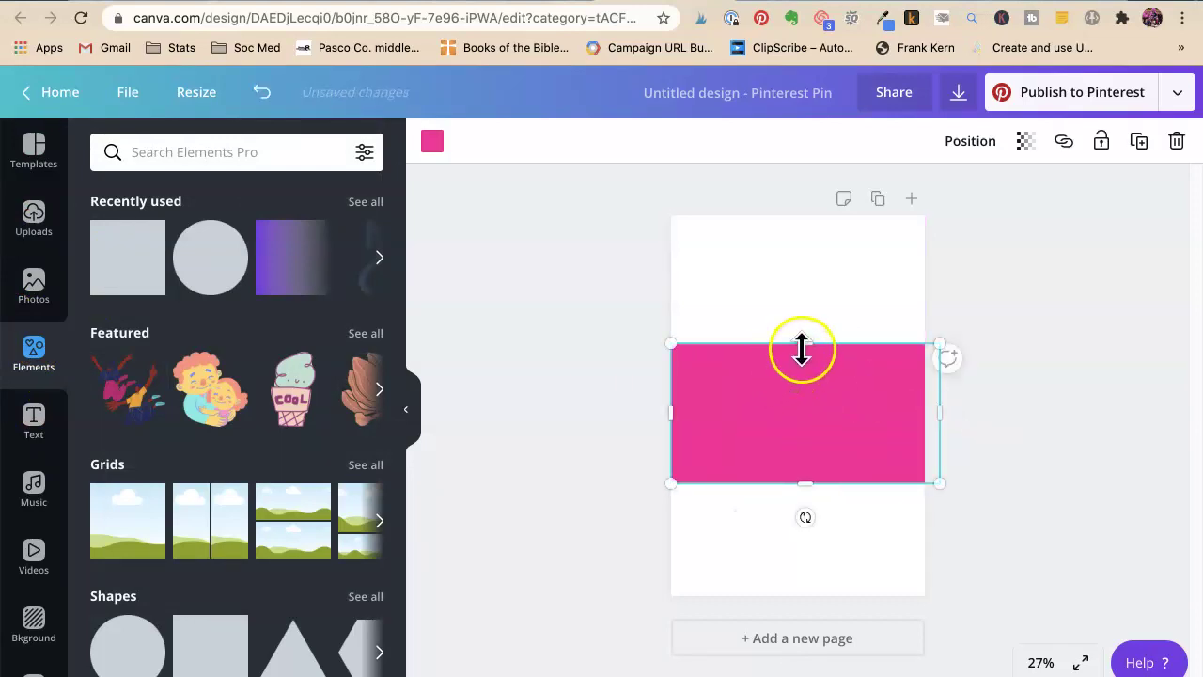
left_click_drag(805, 345, 804, 418)
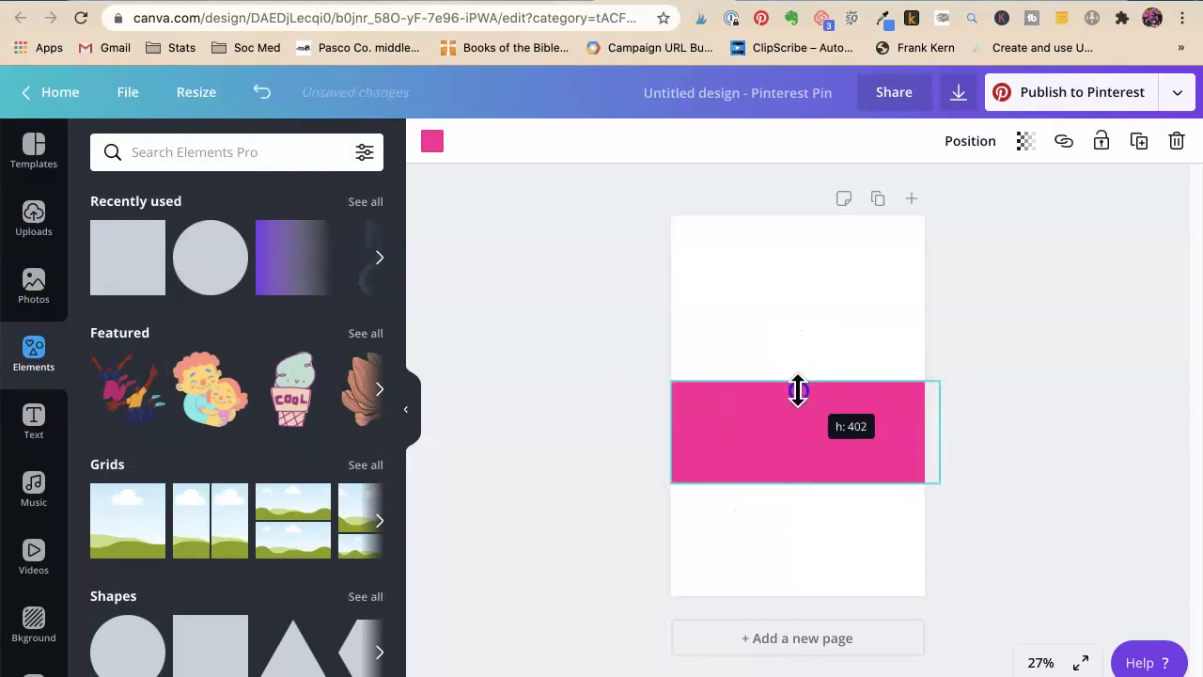
Start a computer image upload and open the Product Pictures folder.
left_click(33, 218)
left_click(141, 153)
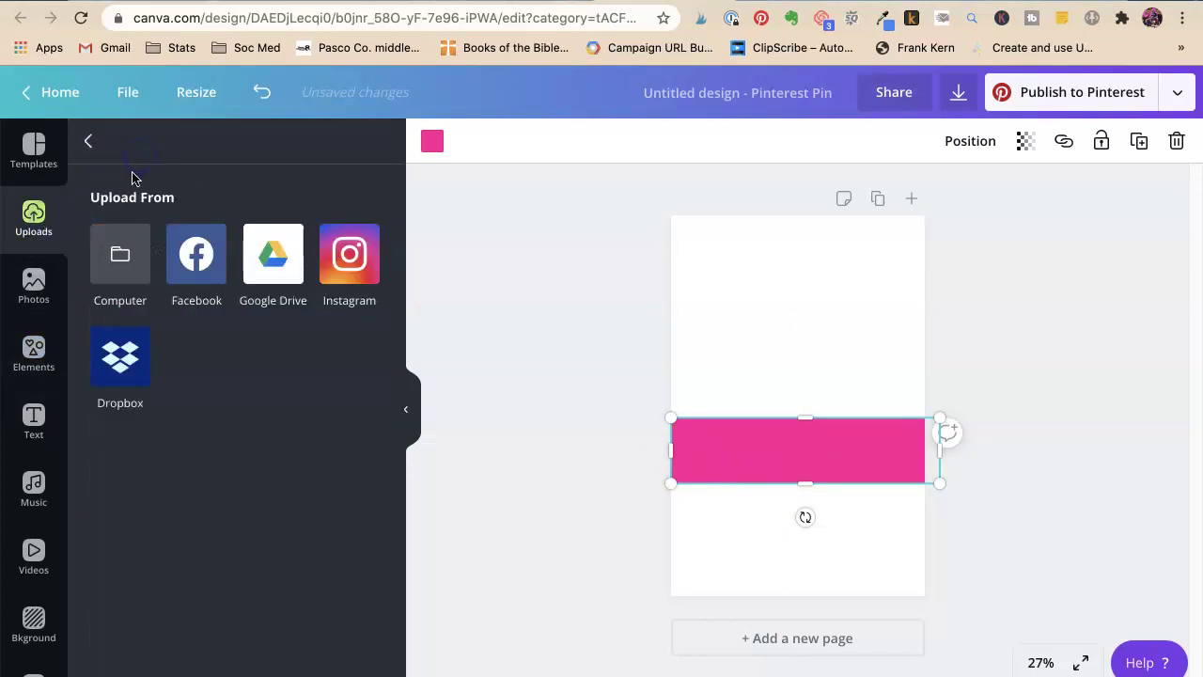
left_click(351, 259)
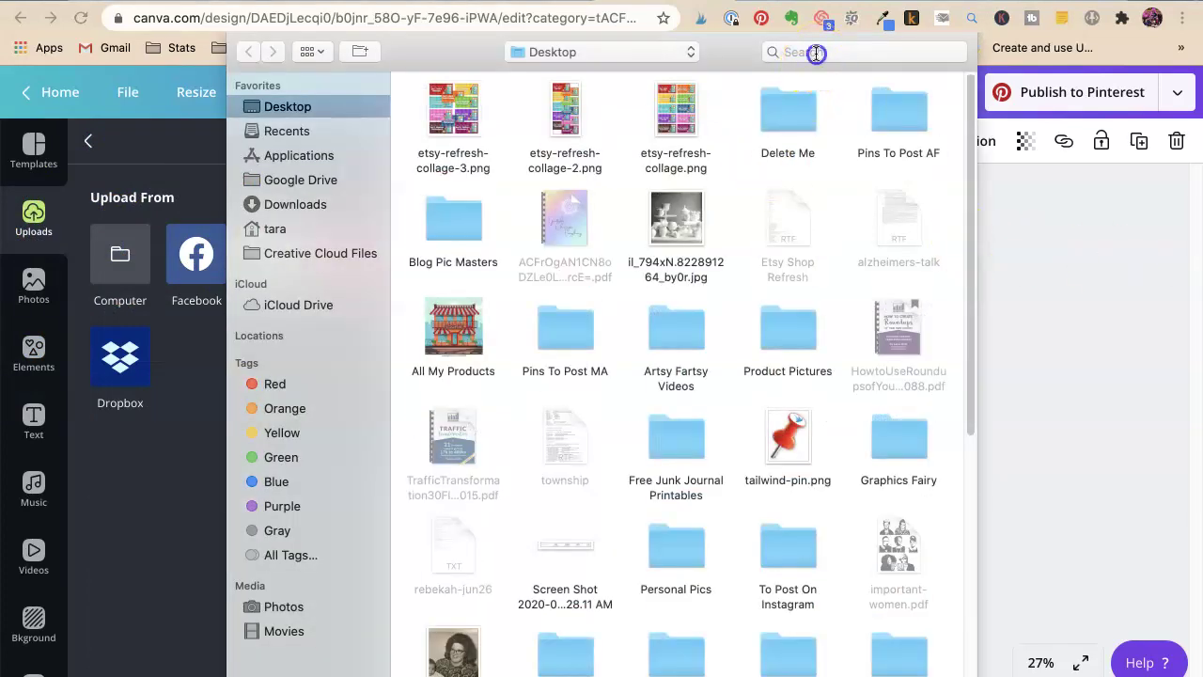
left_click(816, 53)
type("am")
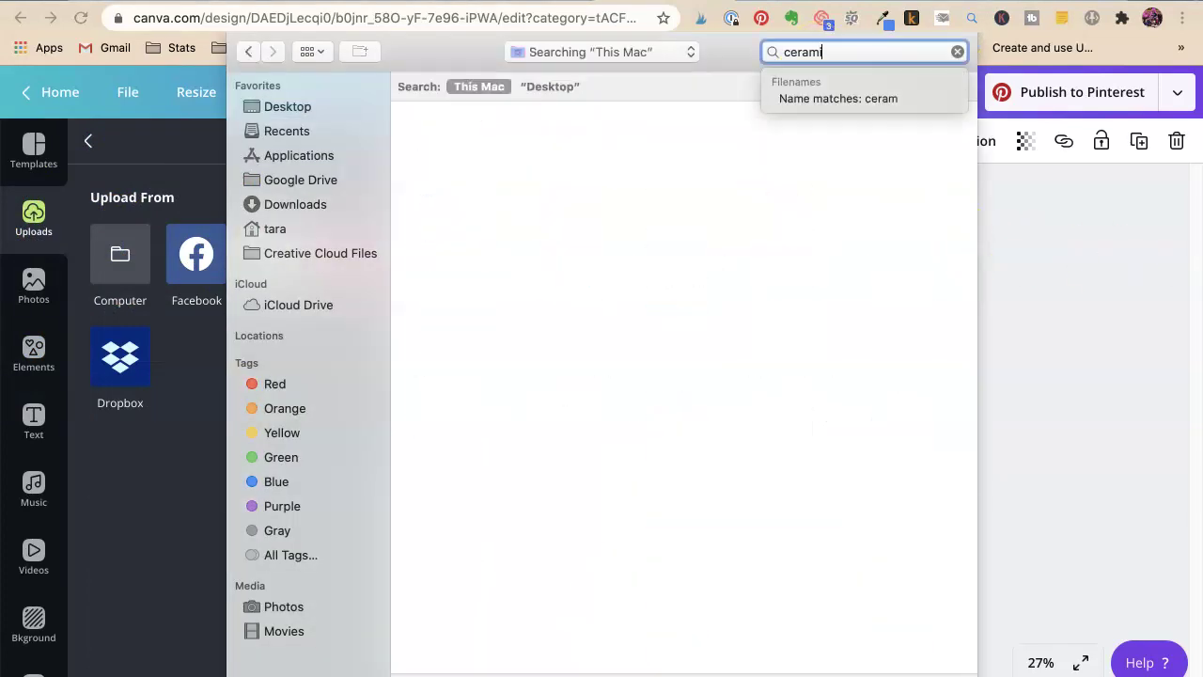
type("ic coasters")
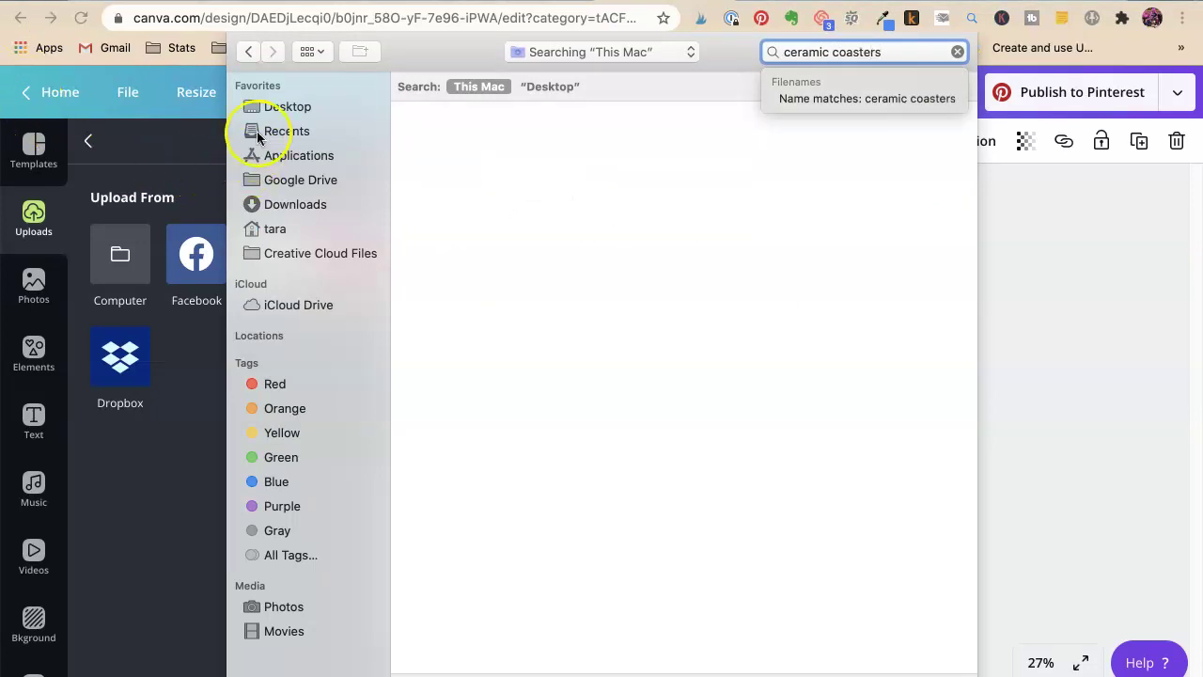
left_click(282, 107)
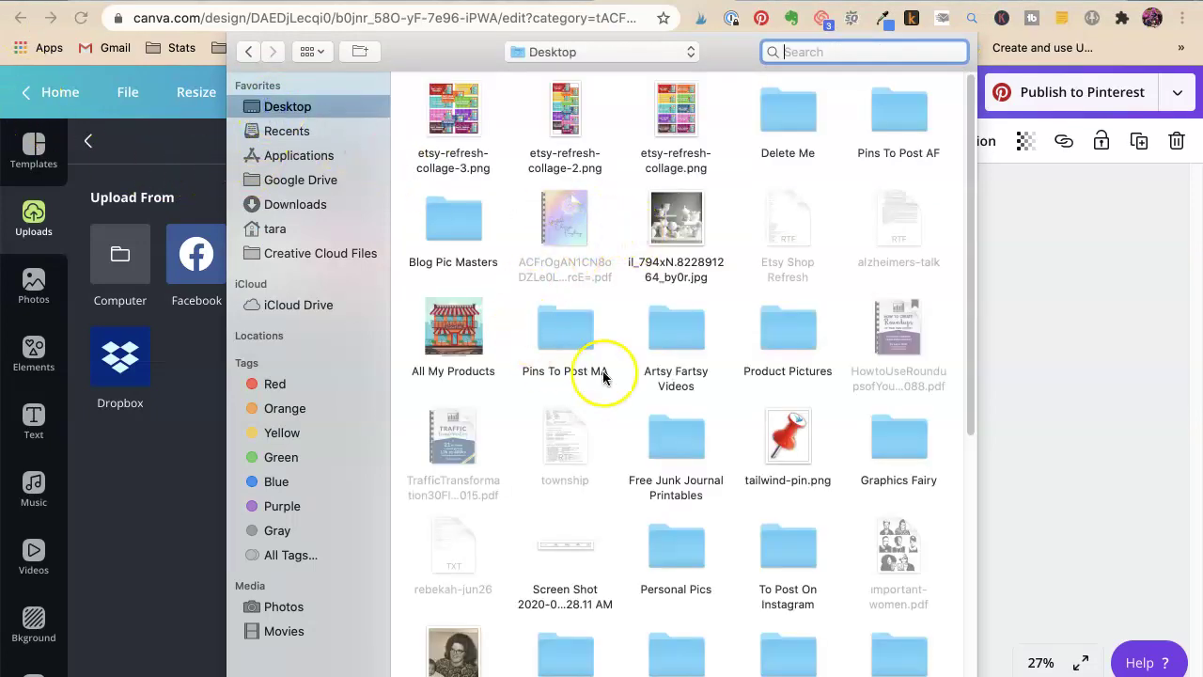
left_click(787, 355)
double_click(787, 348)
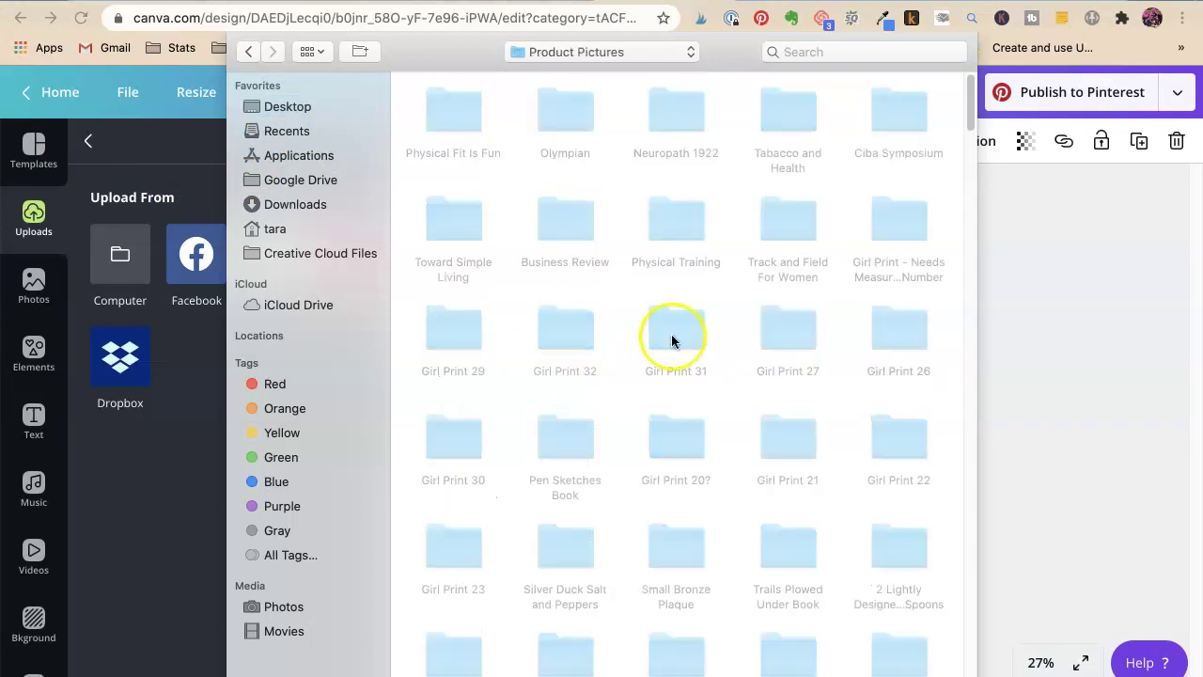
scroll(452, 347, "down", 5)
scroll(448, 364, "down", 5)
scroll(447, 364, "down", 5)
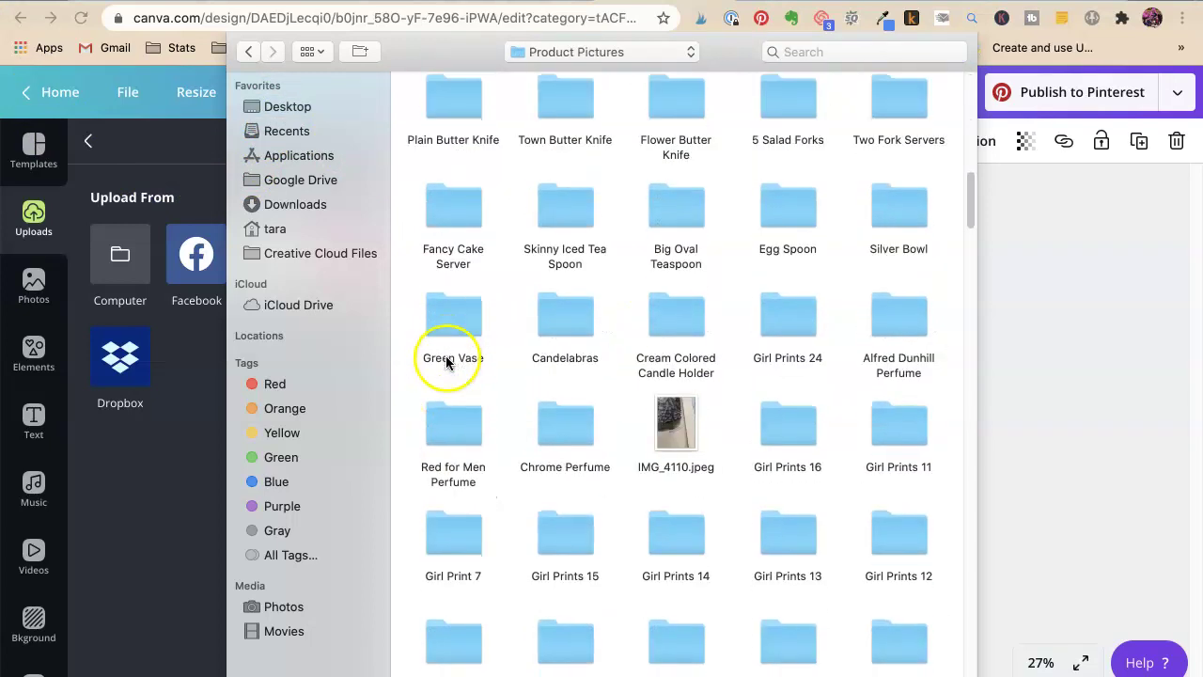
scroll(448, 363, "down", 5)
scroll(448, 364, "down", 4)
scroll(447, 364, "down", 3)
scroll(448, 358, "down", 5)
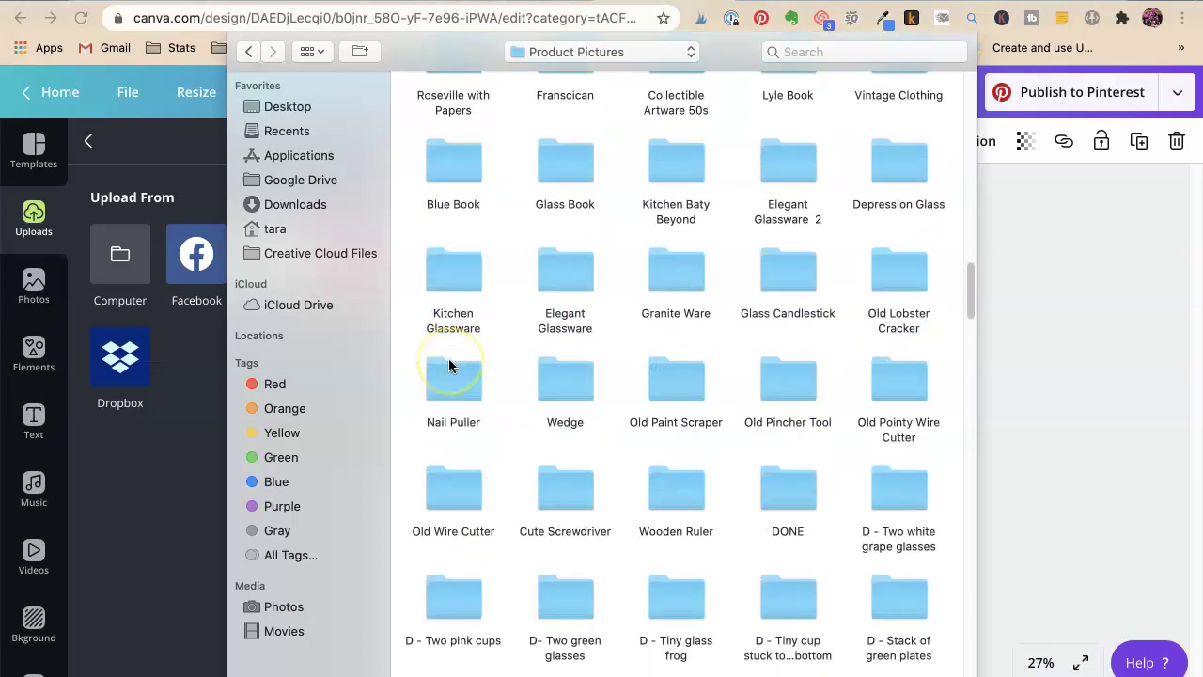
scroll(448, 358, "down", 5)
scroll(448, 358, "down", 4)
scroll(448, 358, "down", 2)
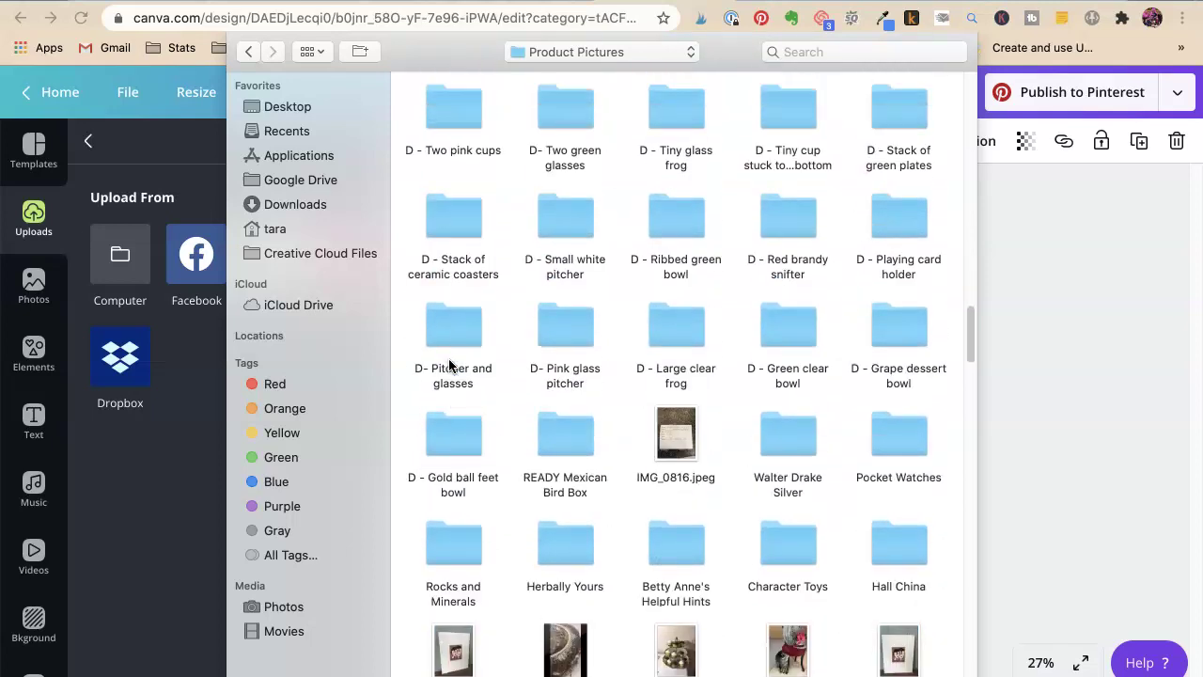
scroll(448, 367, "down", 1)
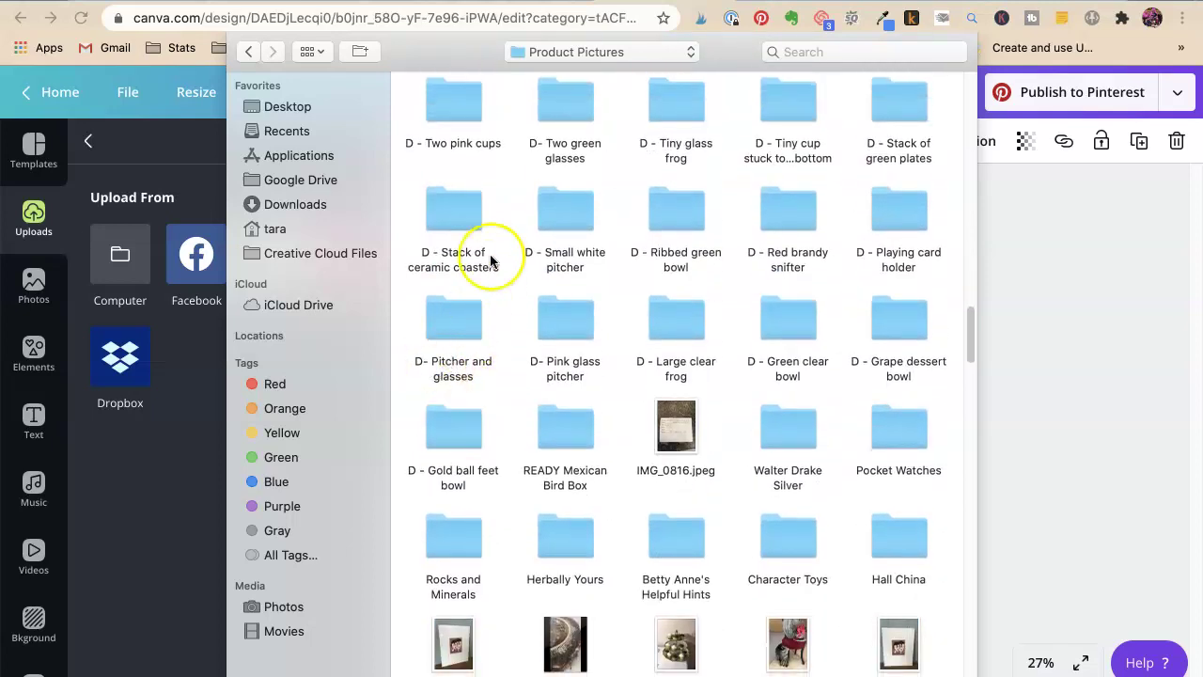
Upload IMG_1901–IMG_1907 from the 'D - Stack of ceramic coasters' folder.
double_click(455, 210)
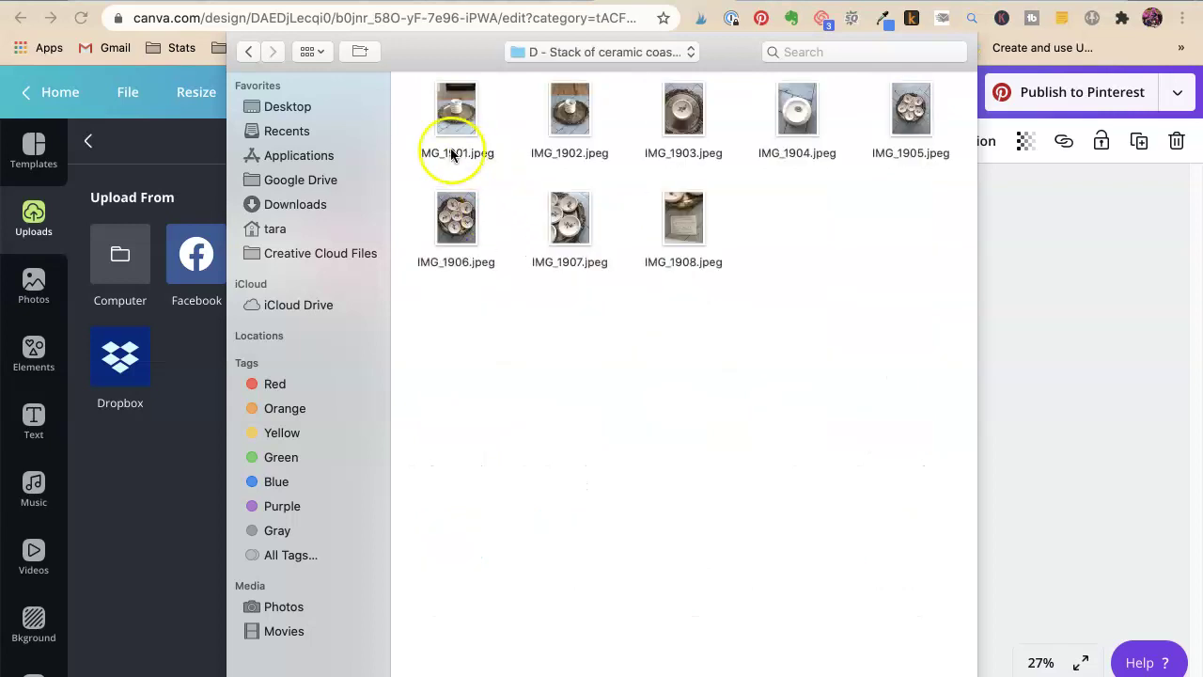
left_click(569, 108, "super")
left_click(683, 108, "super")
left_click(797, 108, "super")
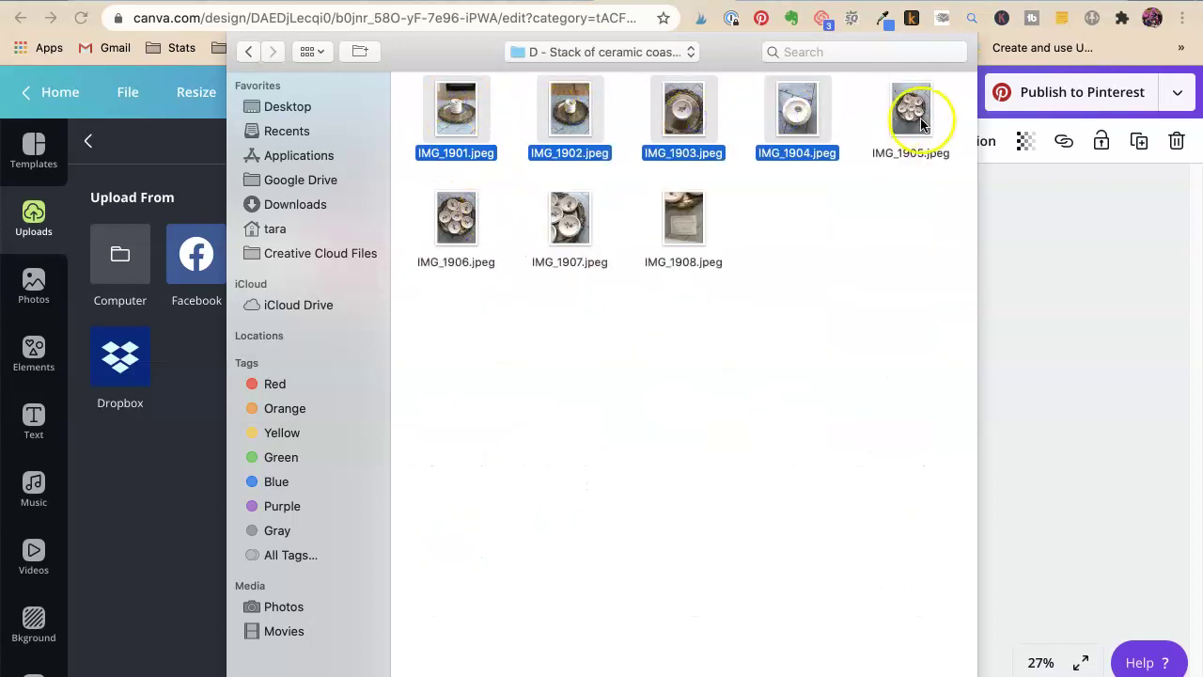
left_click(911, 108, "super")
left_click(456, 225, "super")
left_click(567, 254, "super")
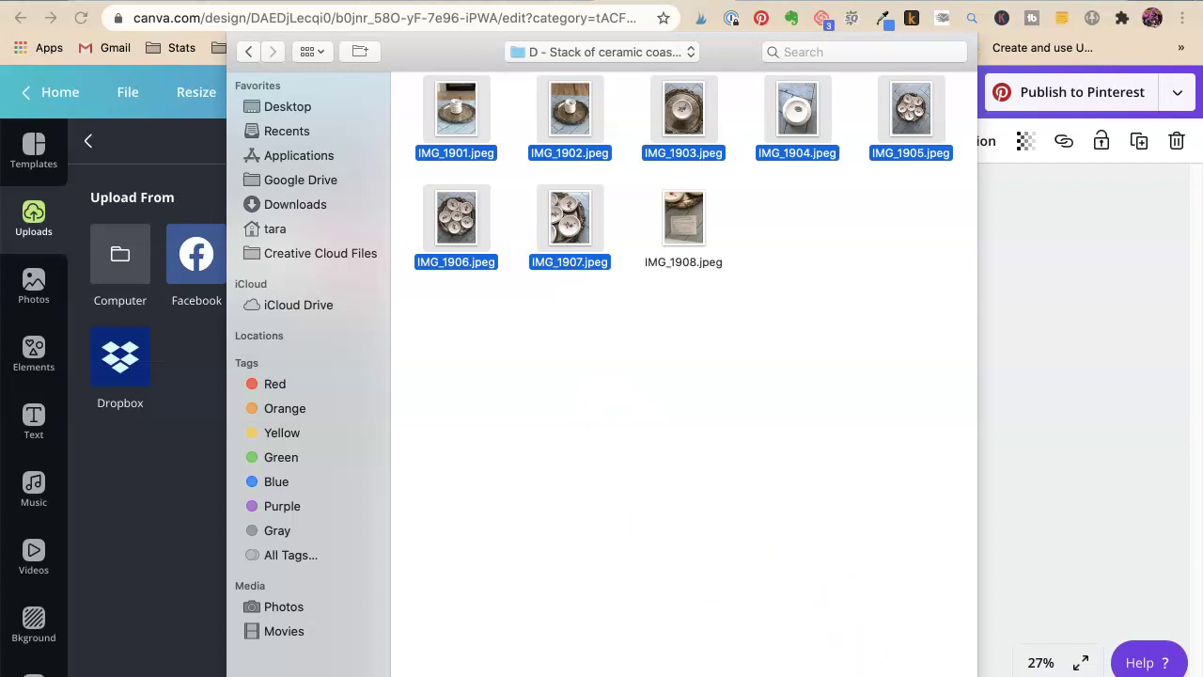
key("Return")
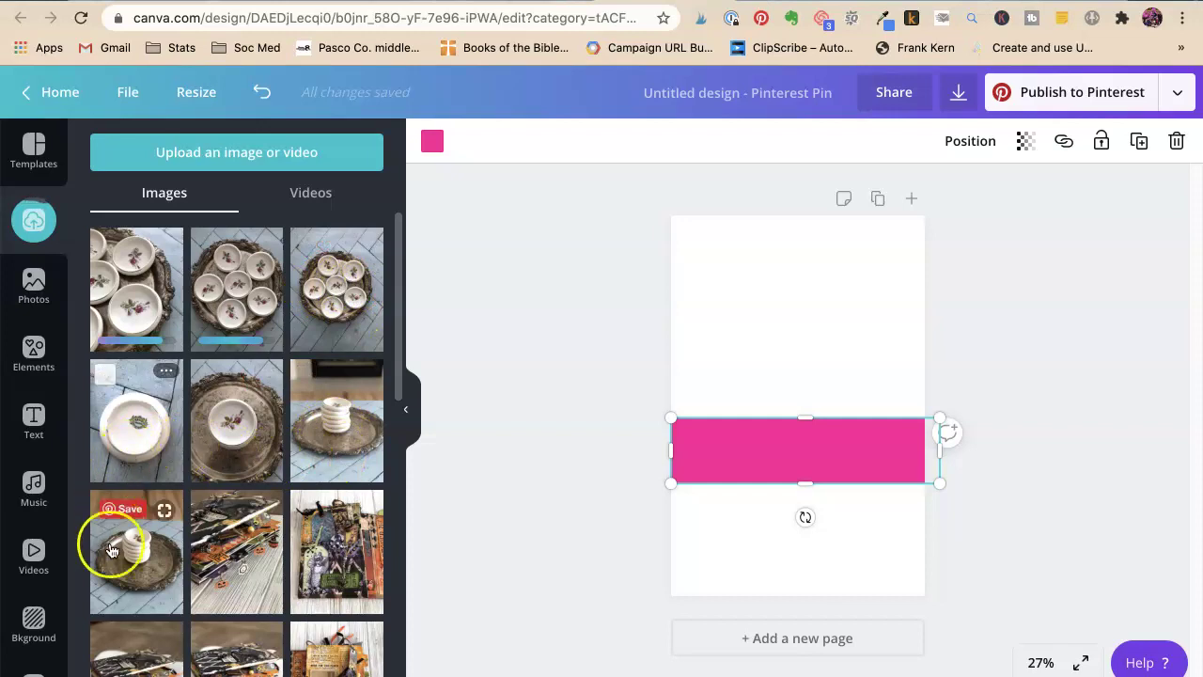
mouse_move(236, 421)
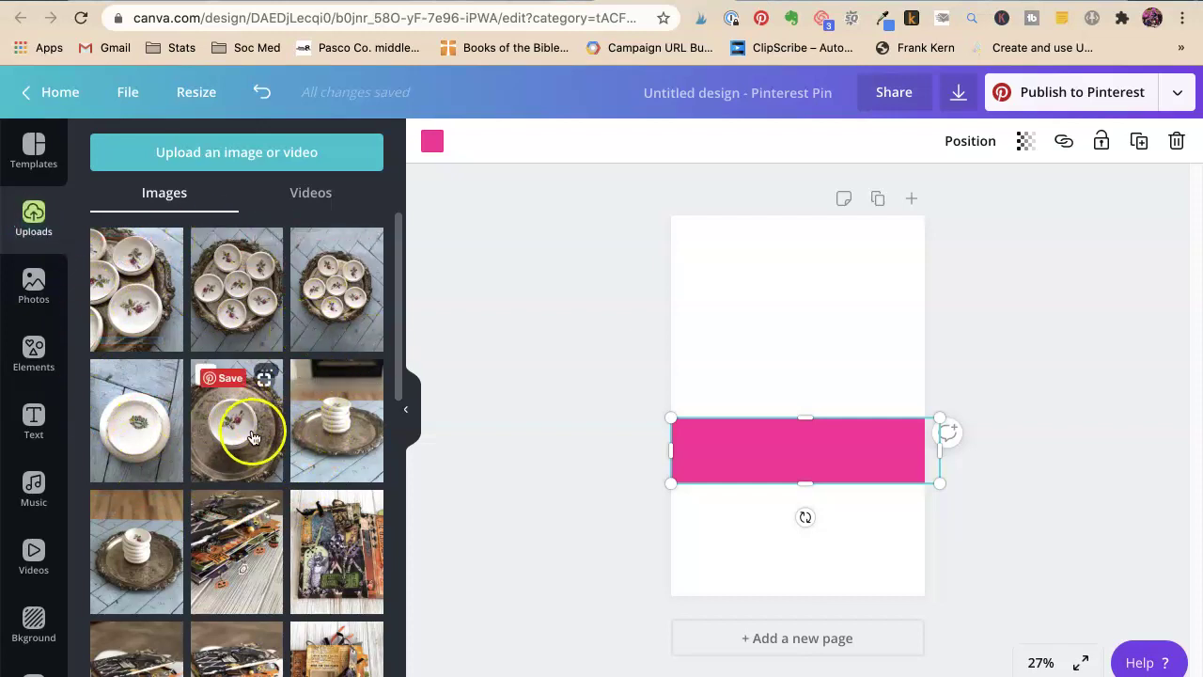
Nudge the pink bar up-left, then try and remove a coaster photo background.
left_click_drag(742, 421, 738, 416)
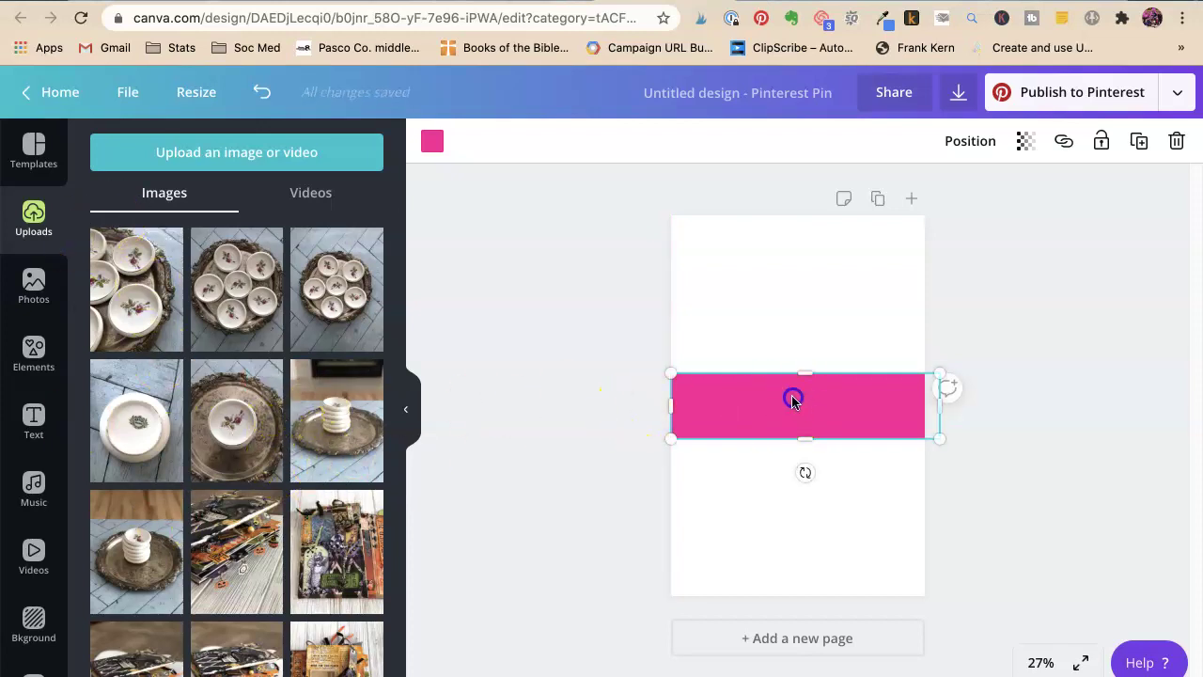
left_click_drag(794, 401, 787, 392)
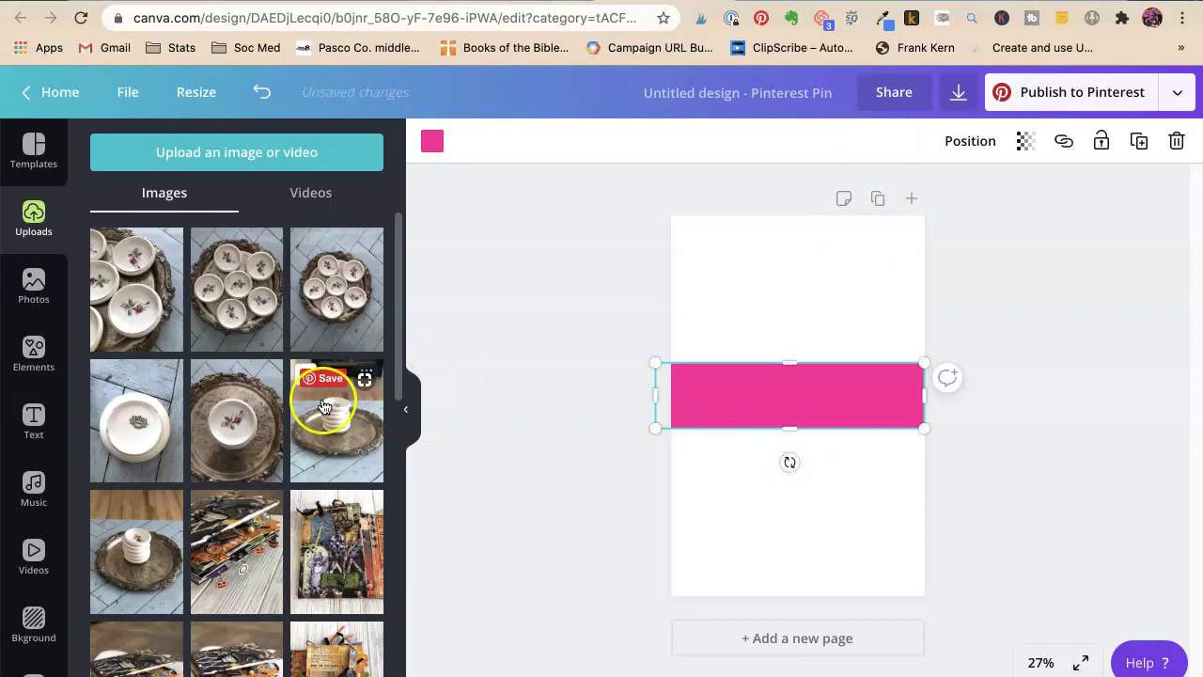
left_click_drag(372, 441, 695, 441)
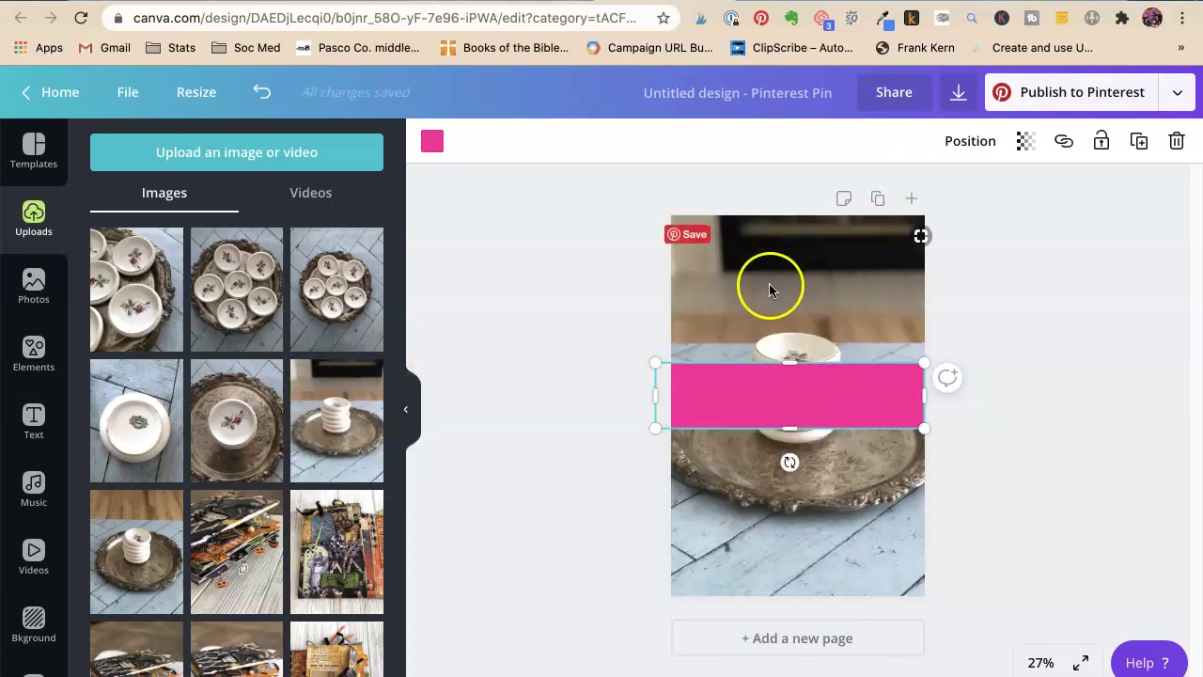
double_click(769, 287)
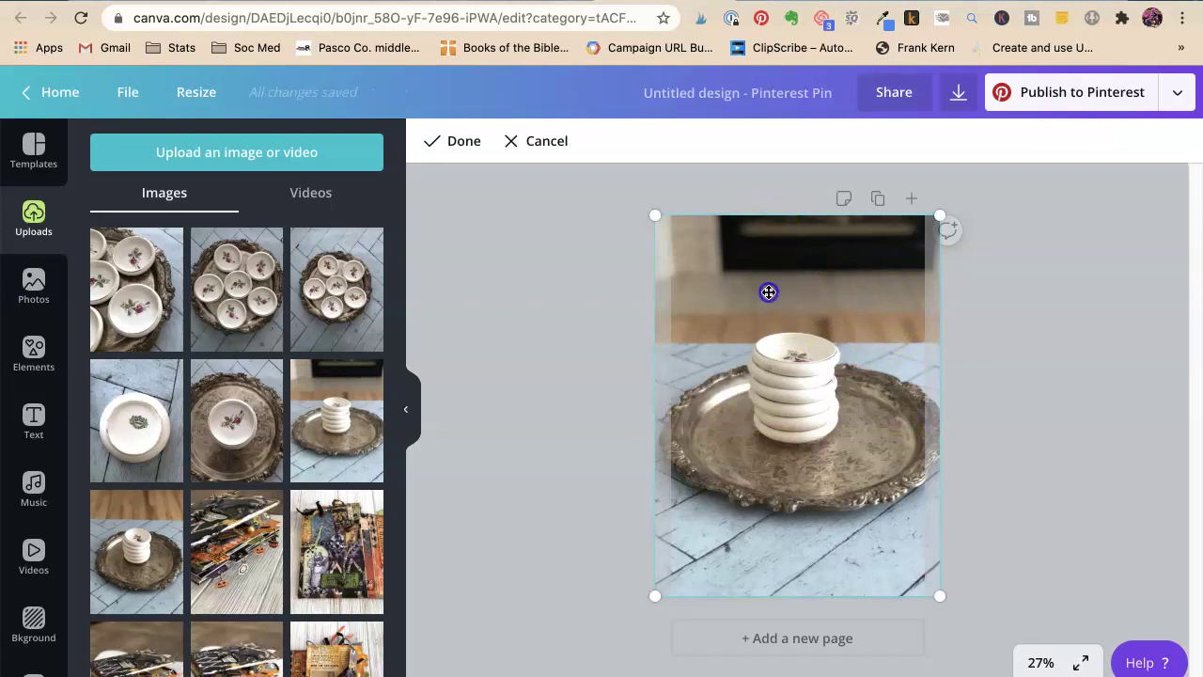
key("ctrl+z")
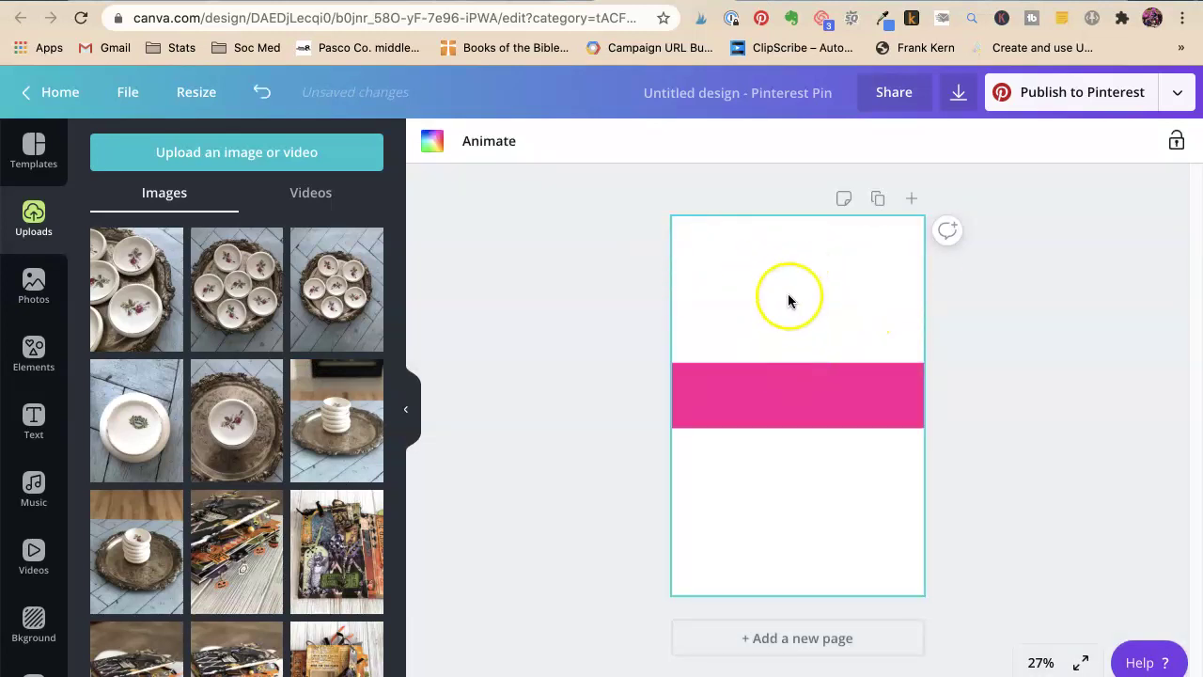
Add two sky-and-hills photo grids, one above and one below the pink bar.
left_click(34, 352)
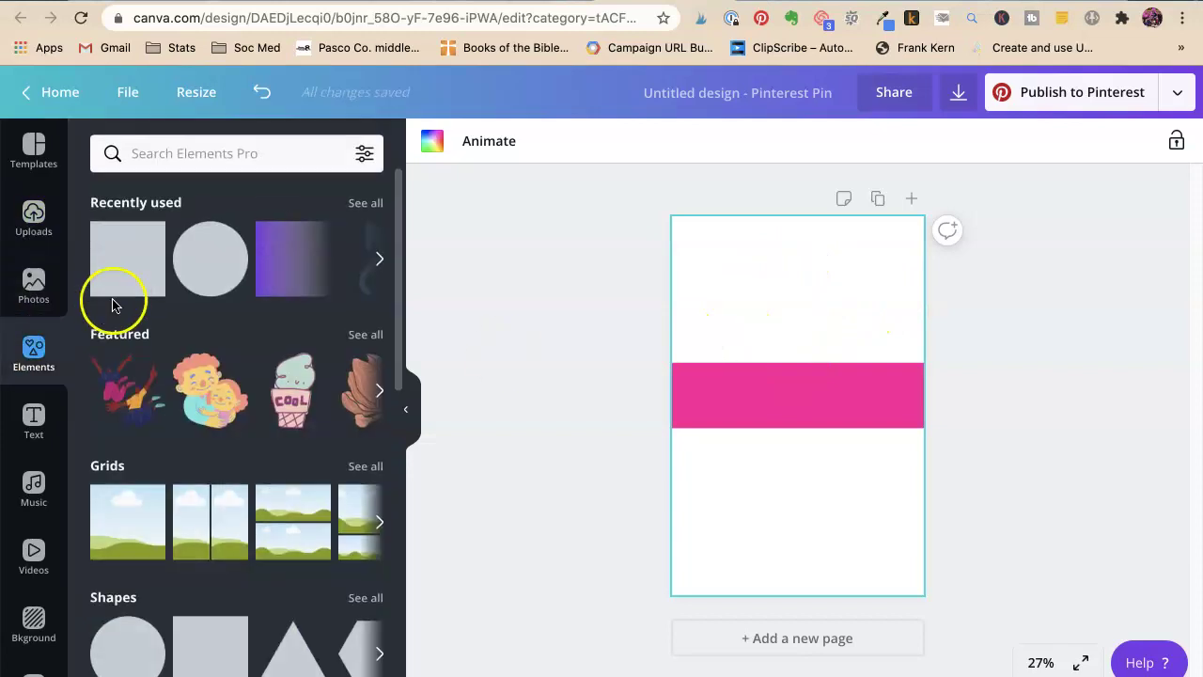
left_click(127, 520)
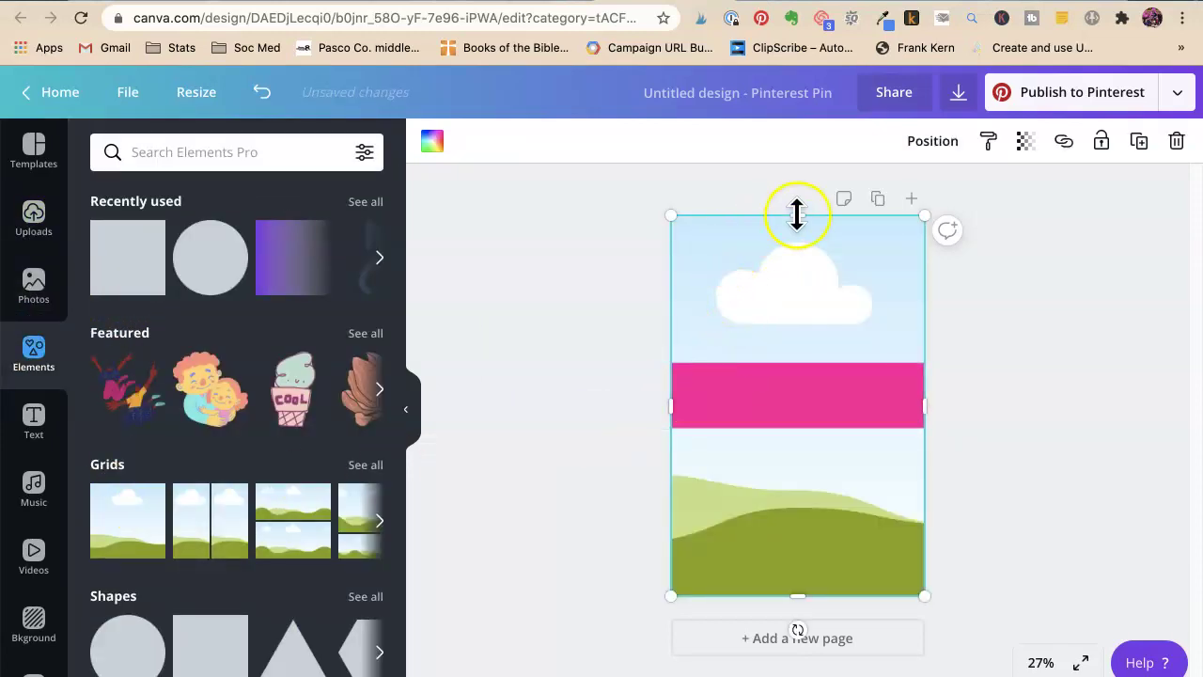
left_click_drag(797, 216, 796, 428)
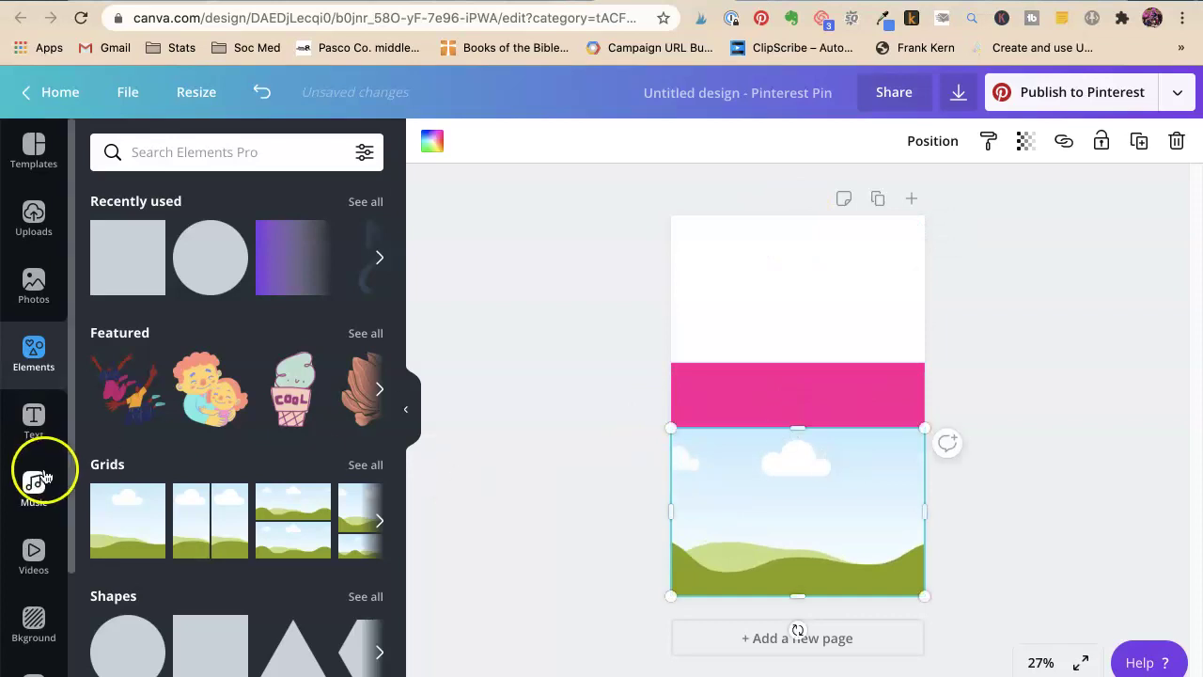
left_click(127, 520)
left_click_drag(797, 592, 811, 367)
left_click(598, 381)
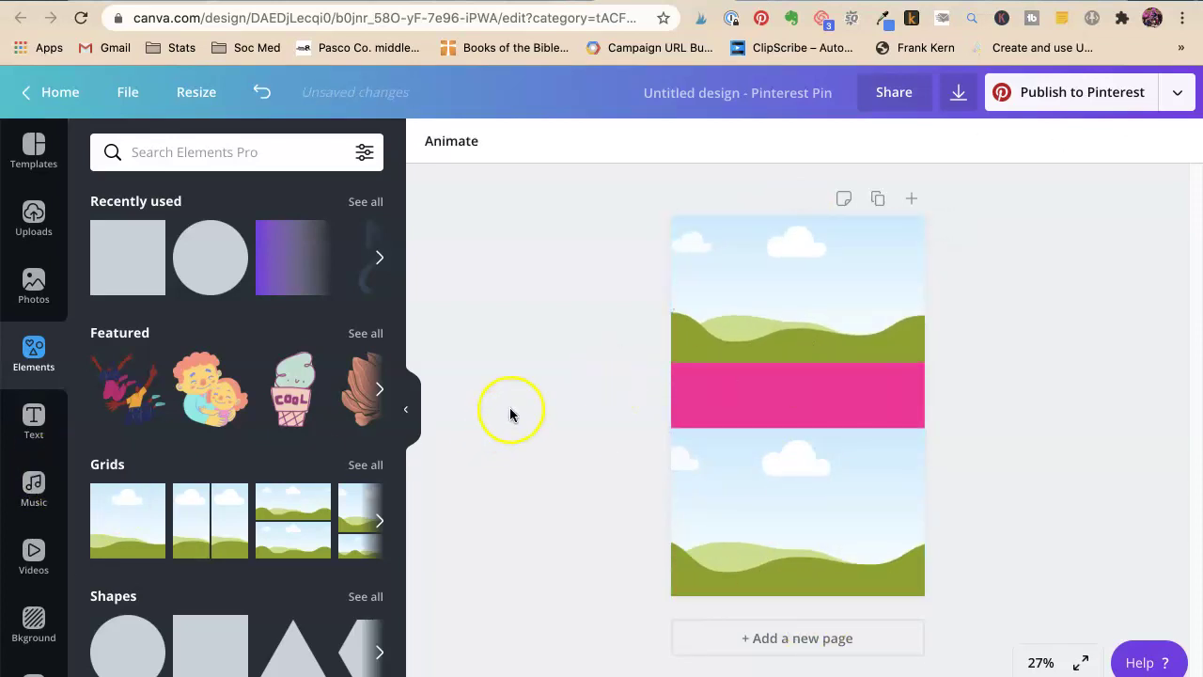
Place the stacked-coaster photo in the bottom grid and crop it.
left_click(17, 226)
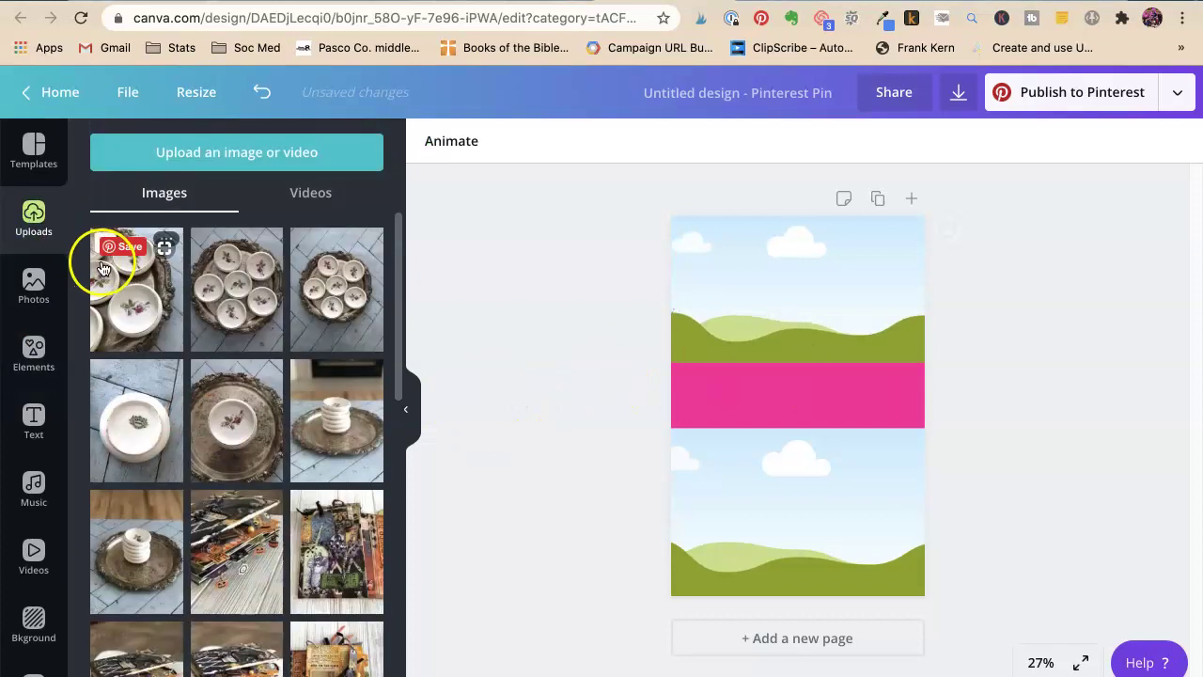
left_click_drag(336, 420, 742, 475)
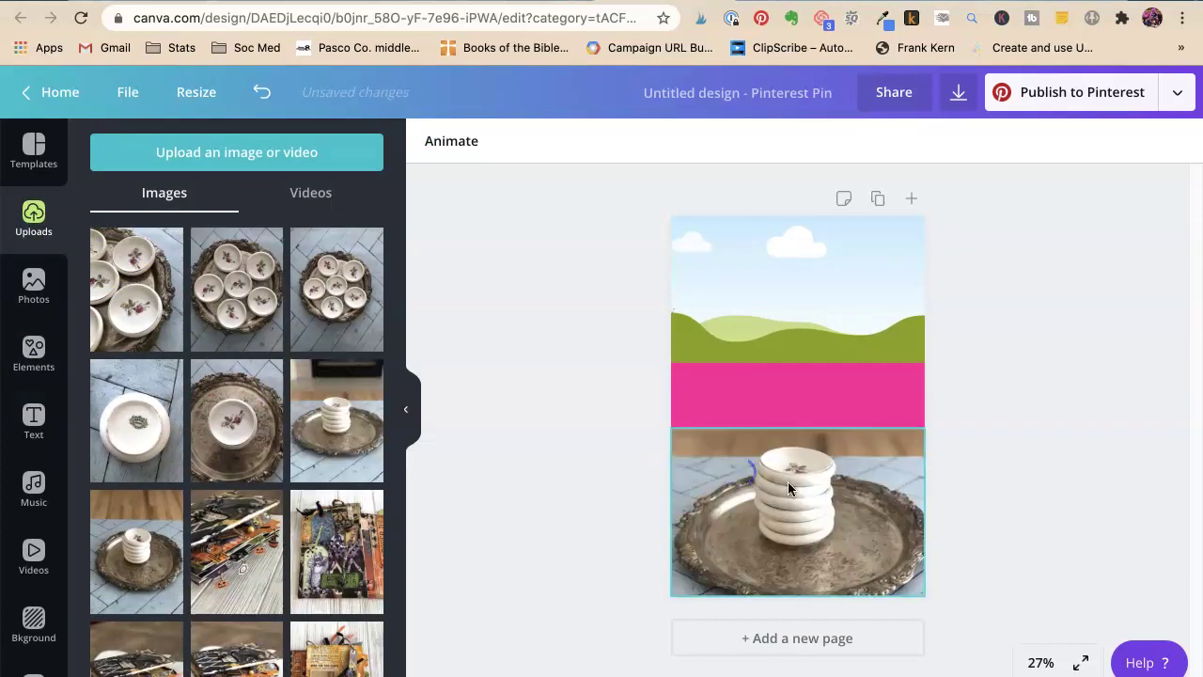
left_click(817, 495)
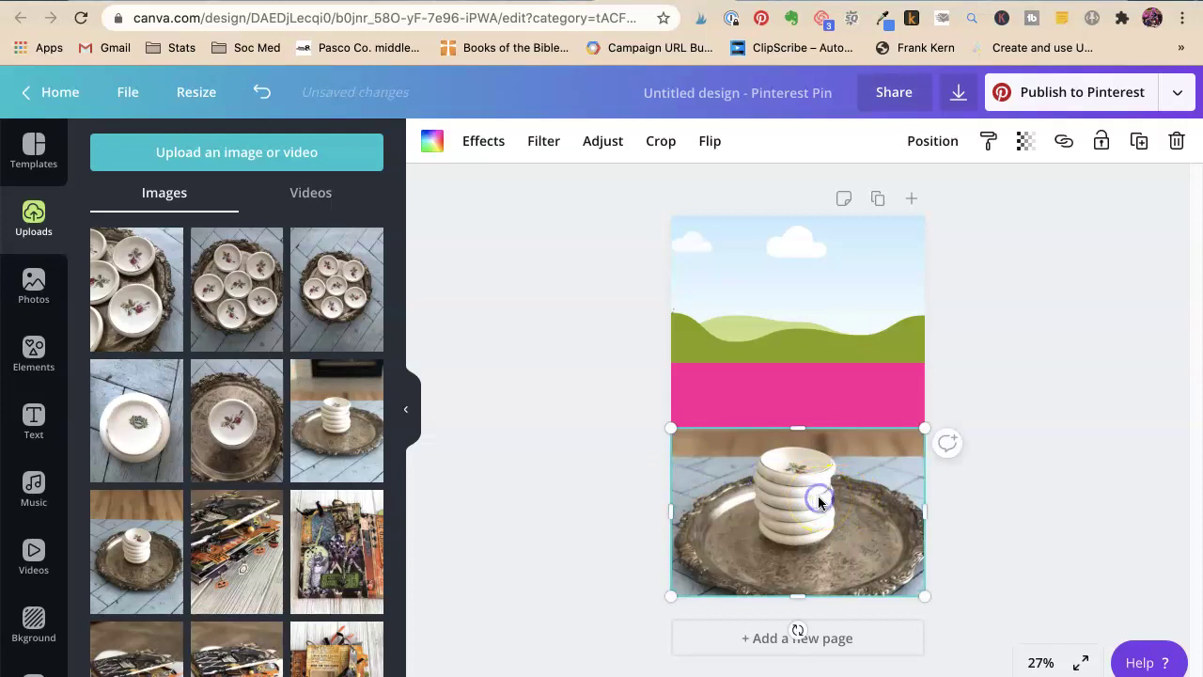
mouse_move(808, 496)
left_mouse_down()
mouse_move(807, 514)
mouse_move(807, 498)
left_mouse_up()
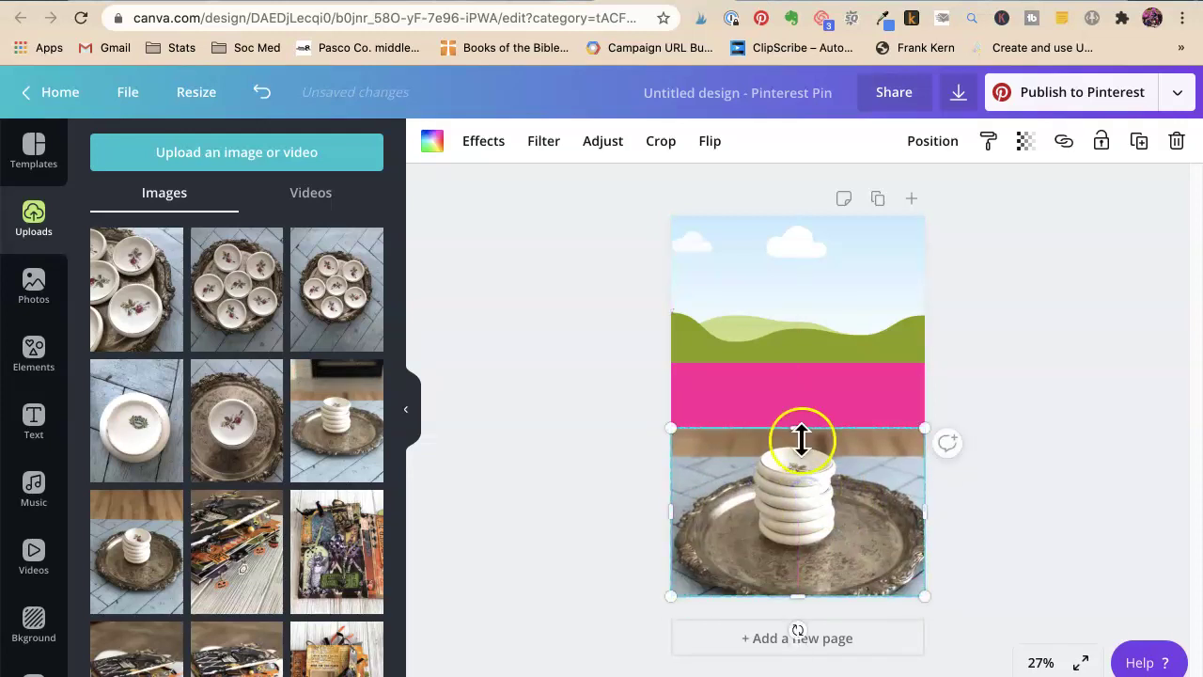
left_click_drag(799, 429, 798, 460)
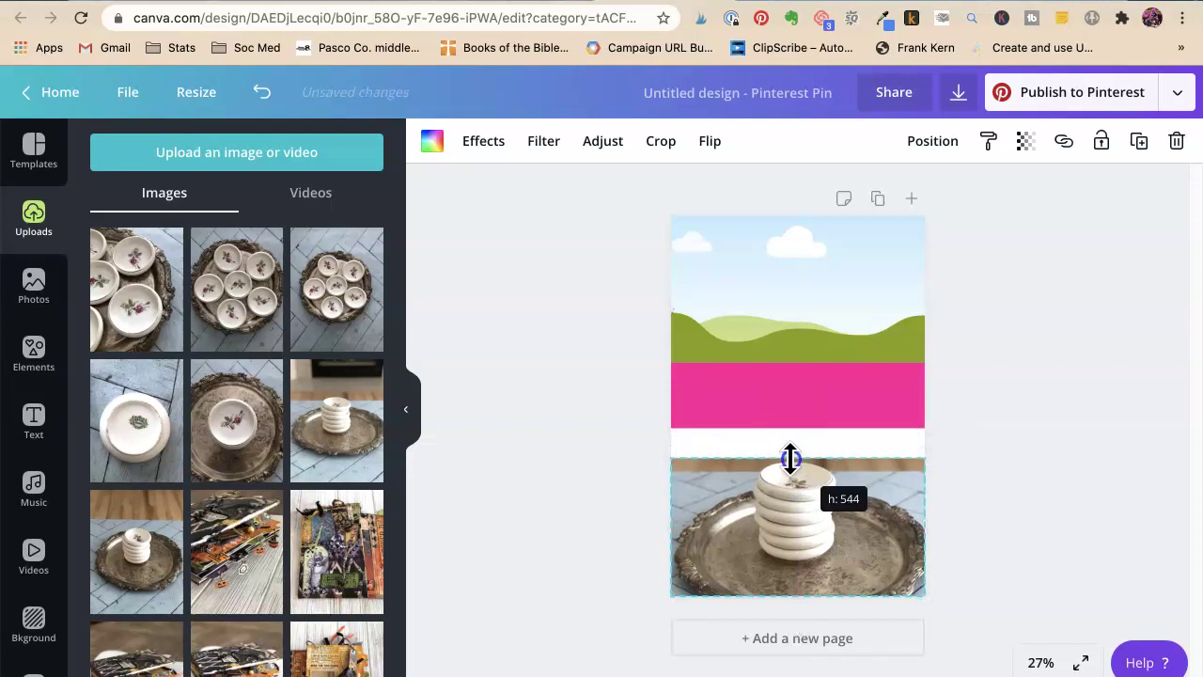
double_click(808, 519)
left_click_drag(807, 515, 808, 534)
left_click(641, 533)
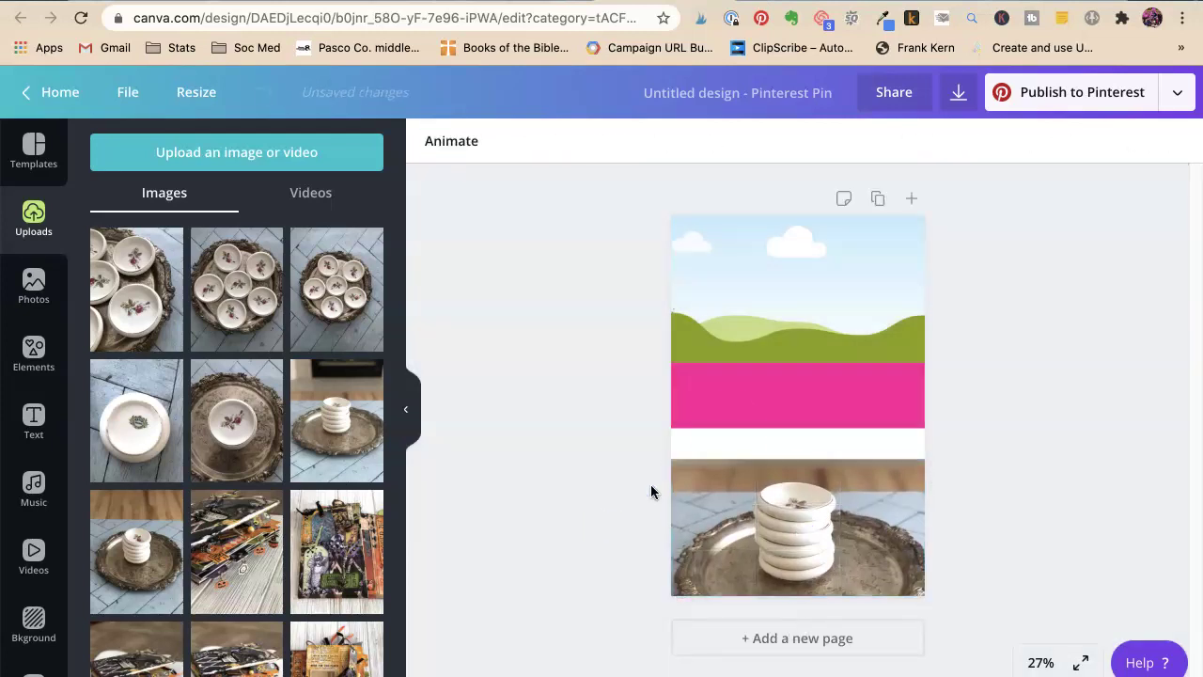
Move the pink bar down onto the stacked-coaster photo.
left_click(781, 421)
left_click_drag(781, 437, 781, 470)
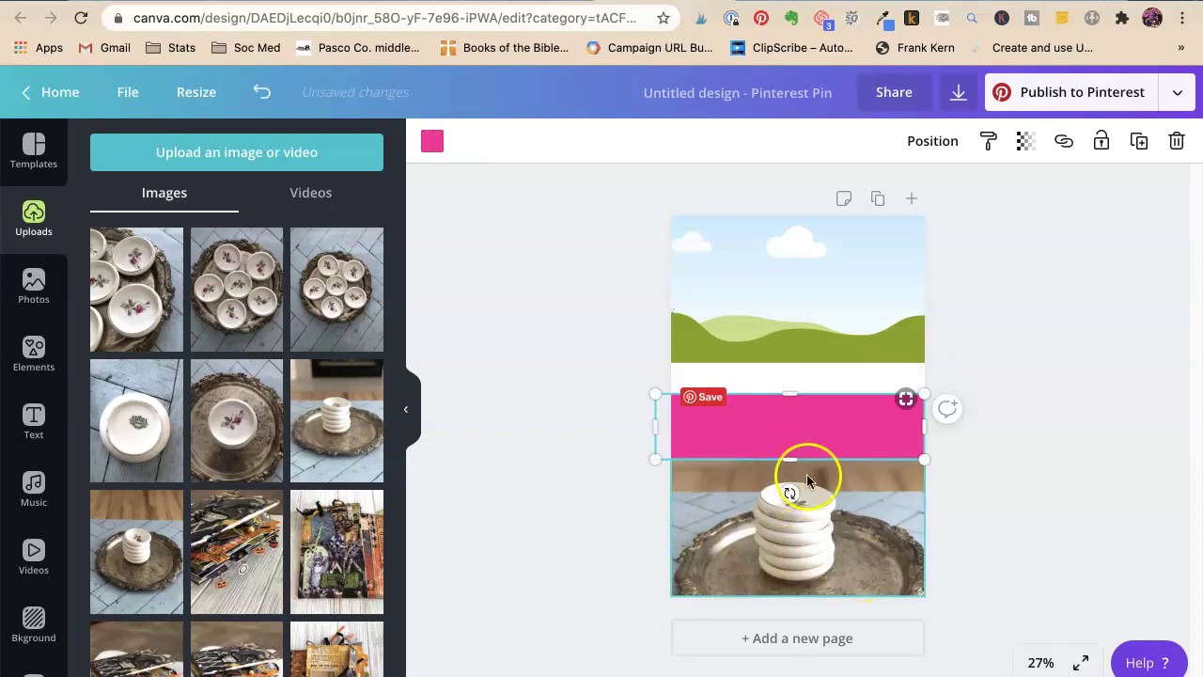
left_click(794, 553)
Put the coaster photo flush at top, pink bar below, and the grid reaching the bottom edge.
left_click_drag(794, 555, 794, 339)
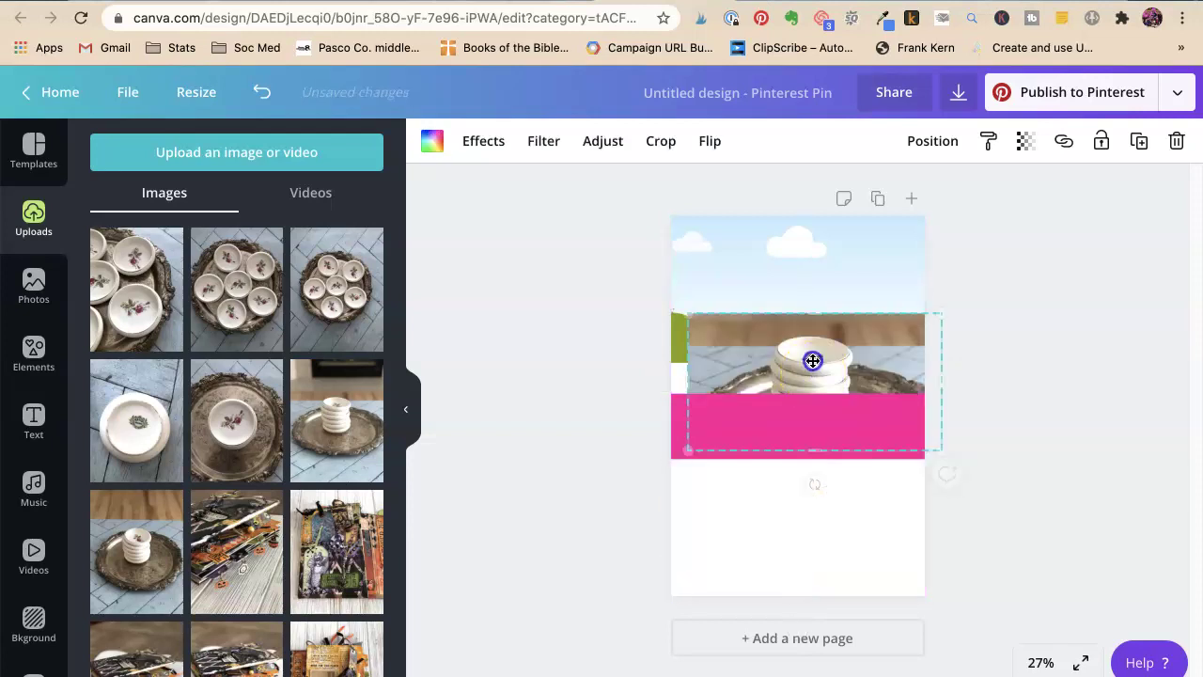
left_click_drag(786, 239, 781, 483)
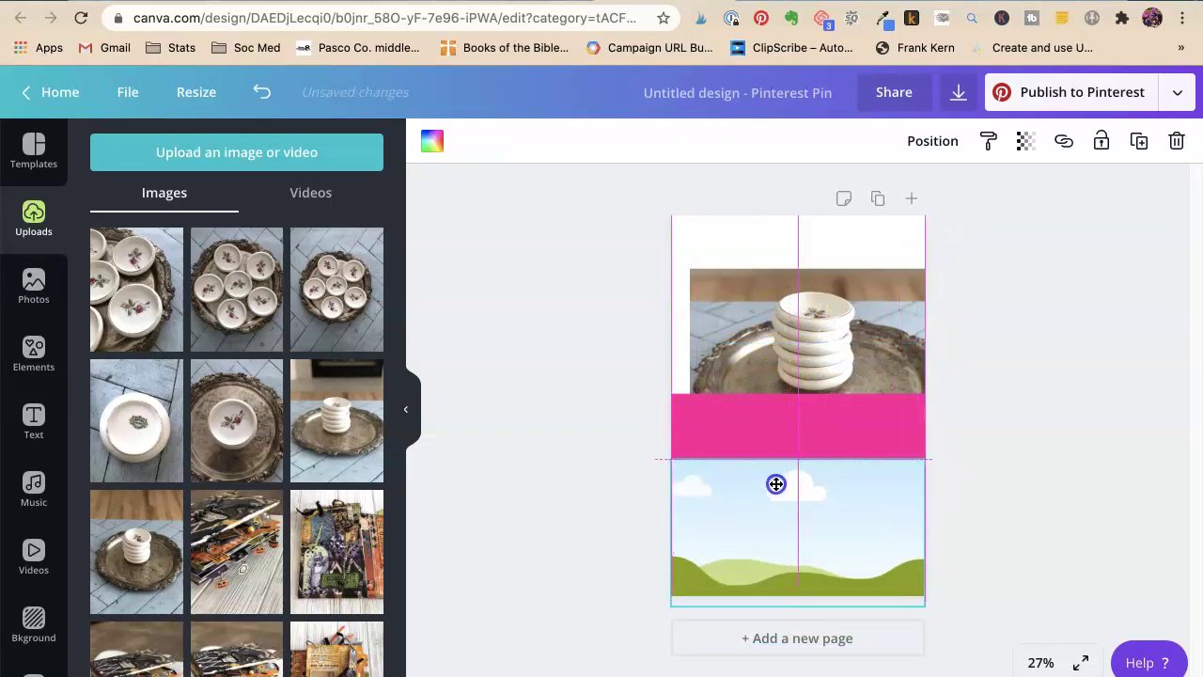
left_click_drag(800, 340, 782, 286)
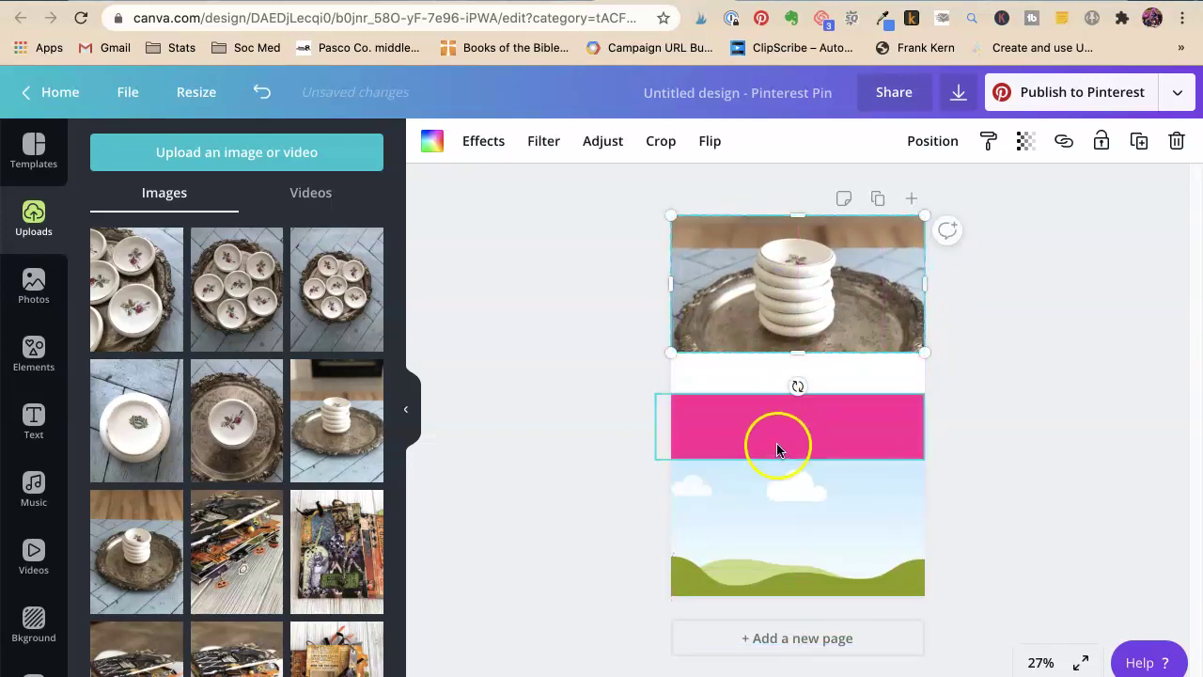
left_click_drag(776, 432, 776, 386)
left_click_drag(764, 536, 767, 494)
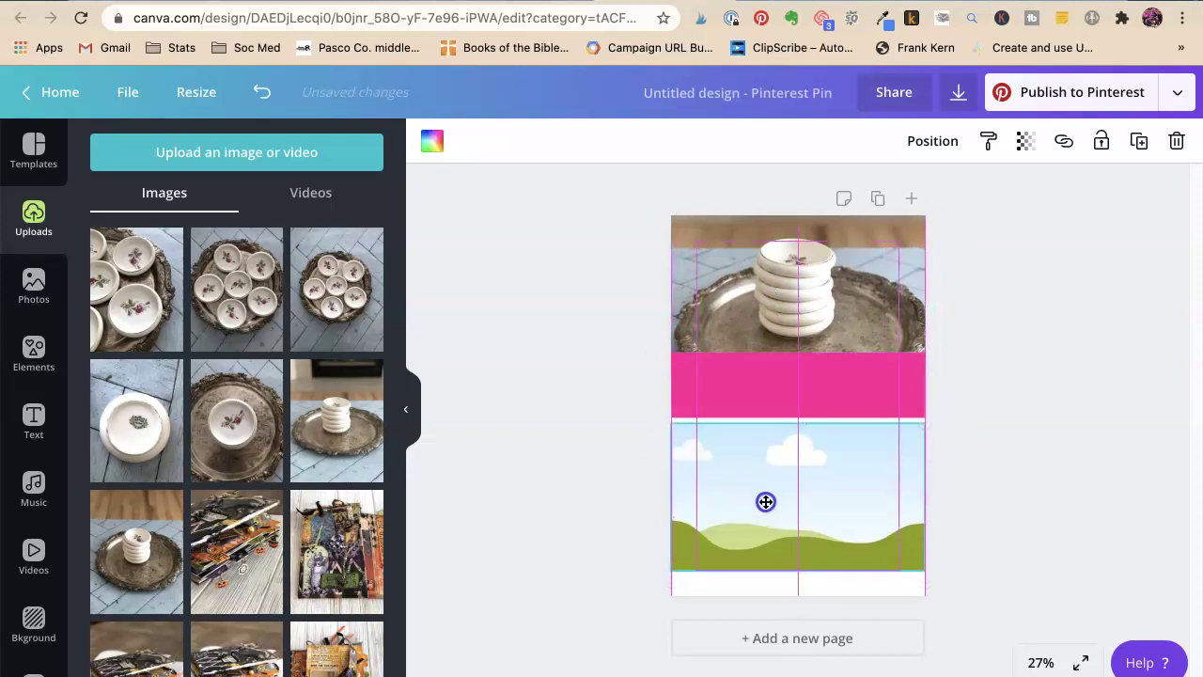
left_click_drag(802, 562, 802, 594)
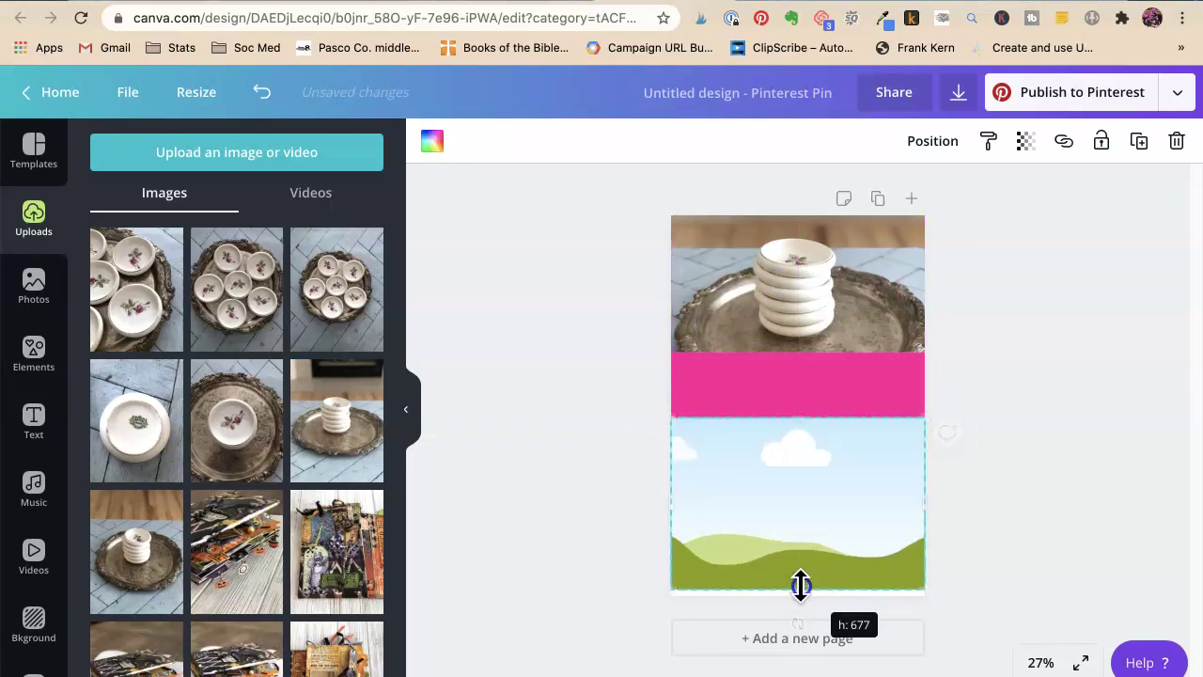
left_click(569, 490)
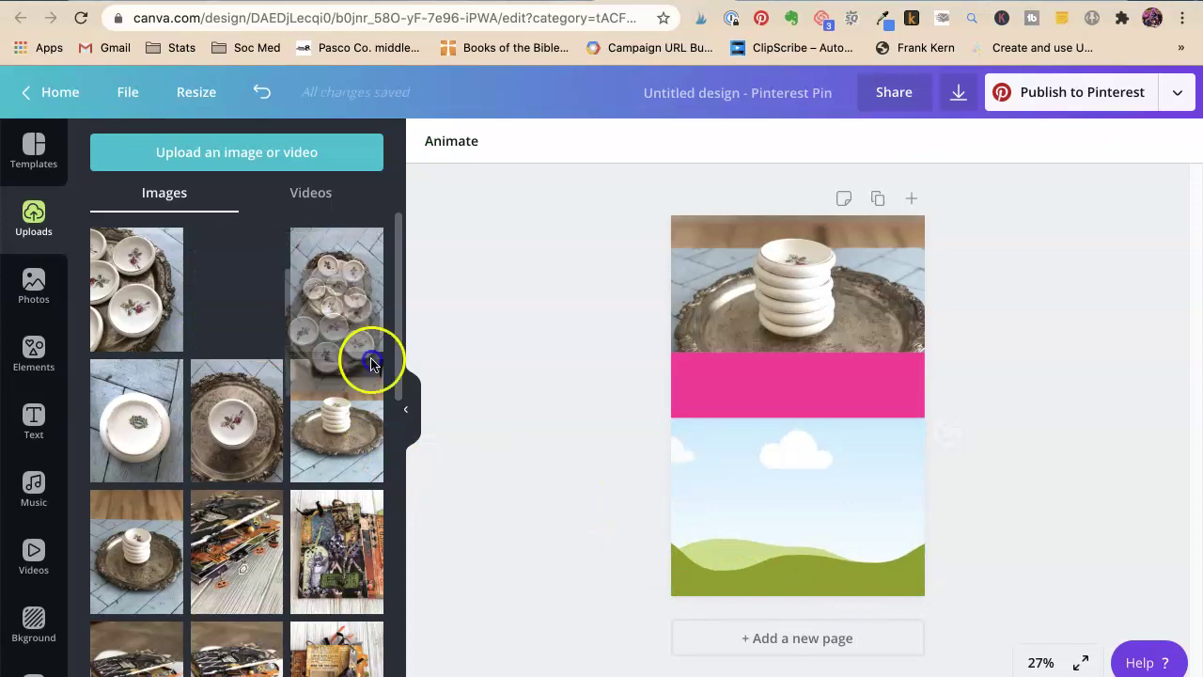
Try plates photos in the bottom grid, settling on the close-up floral bowls photo.
left_click_drag(237, 317, 715, 498)
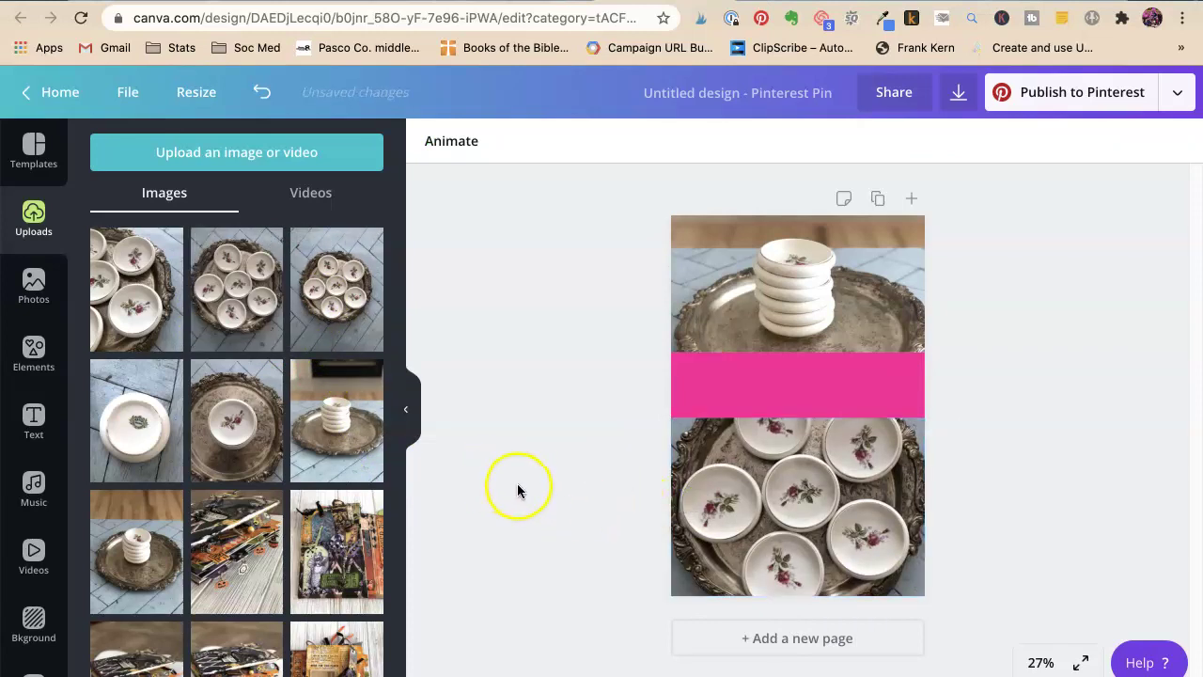
left_click_drag(336, 290, 703, 462)
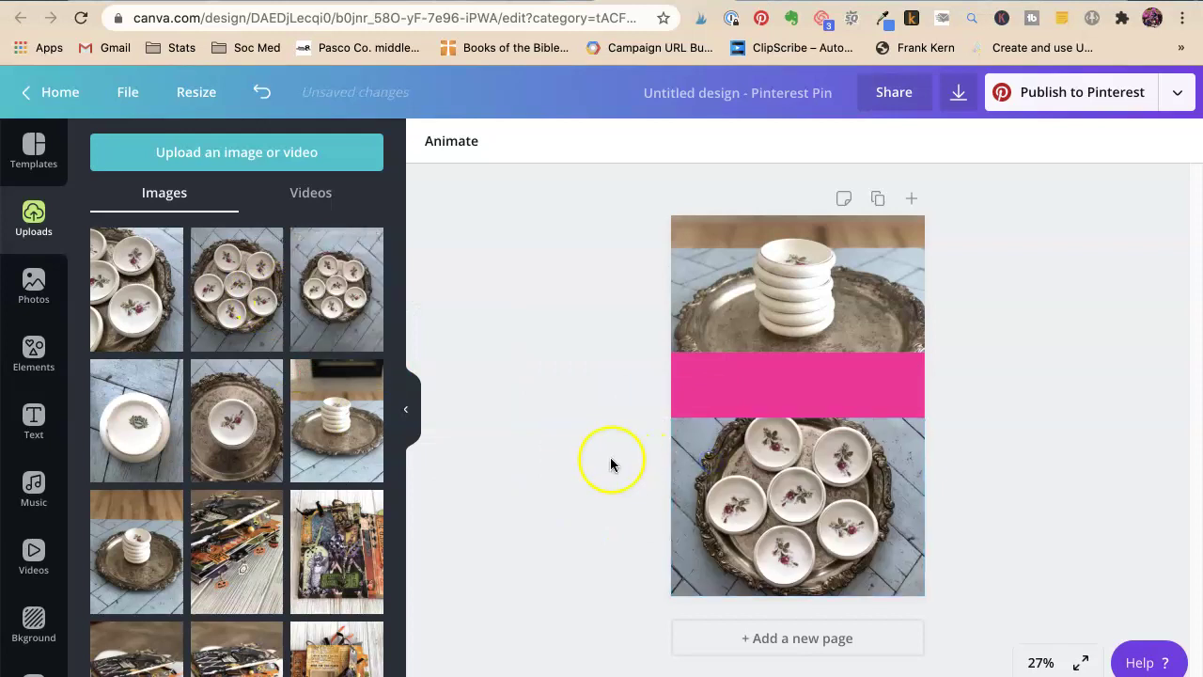
left_click_drag(136, 290, 673, 453)
mouse_move(796, 507)
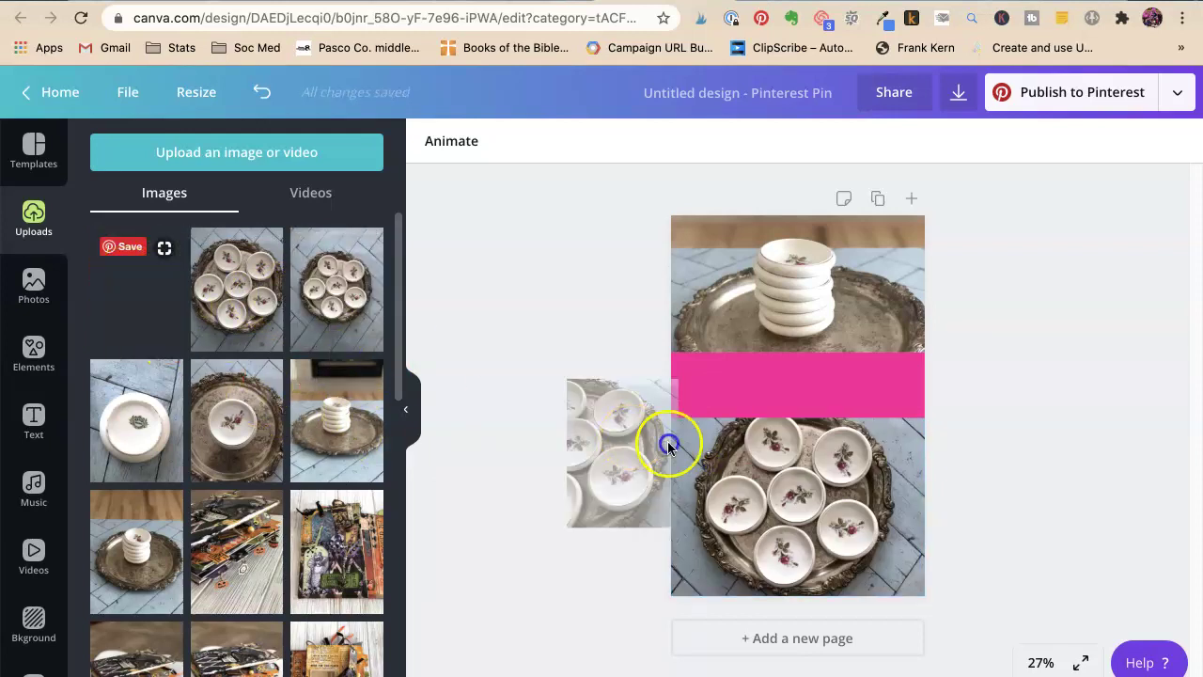
left_click(549, 543)
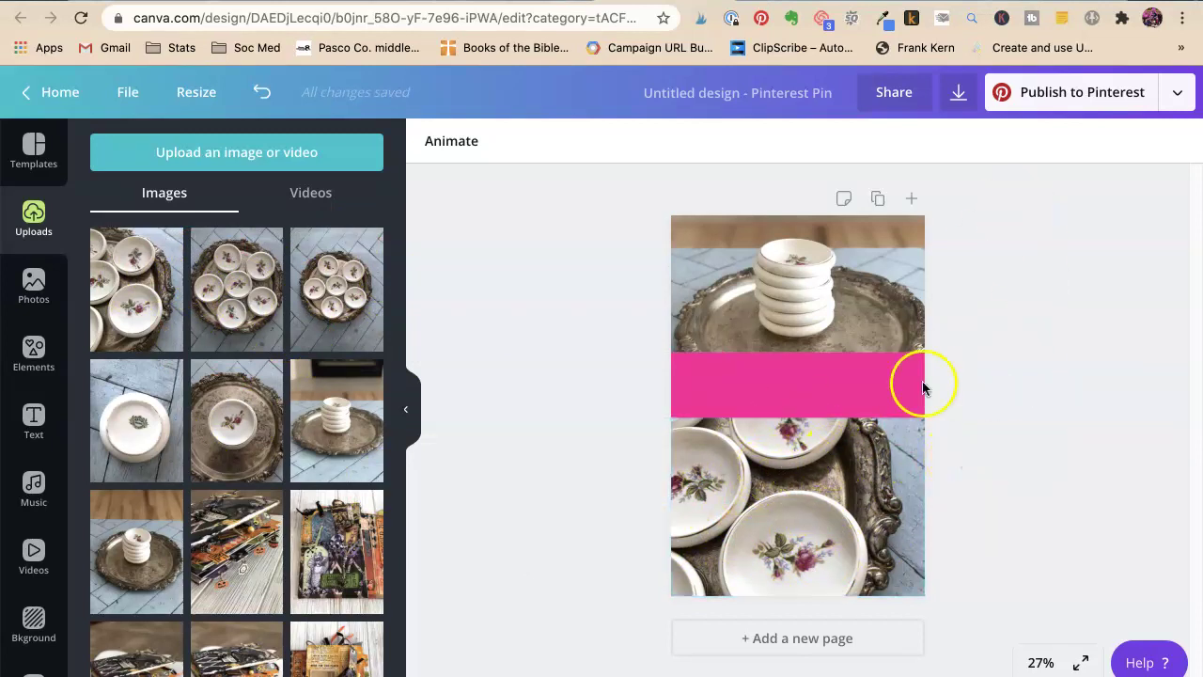
Select the pink title bar and compare the design against the Pinterest results.
left_click(817, 379)
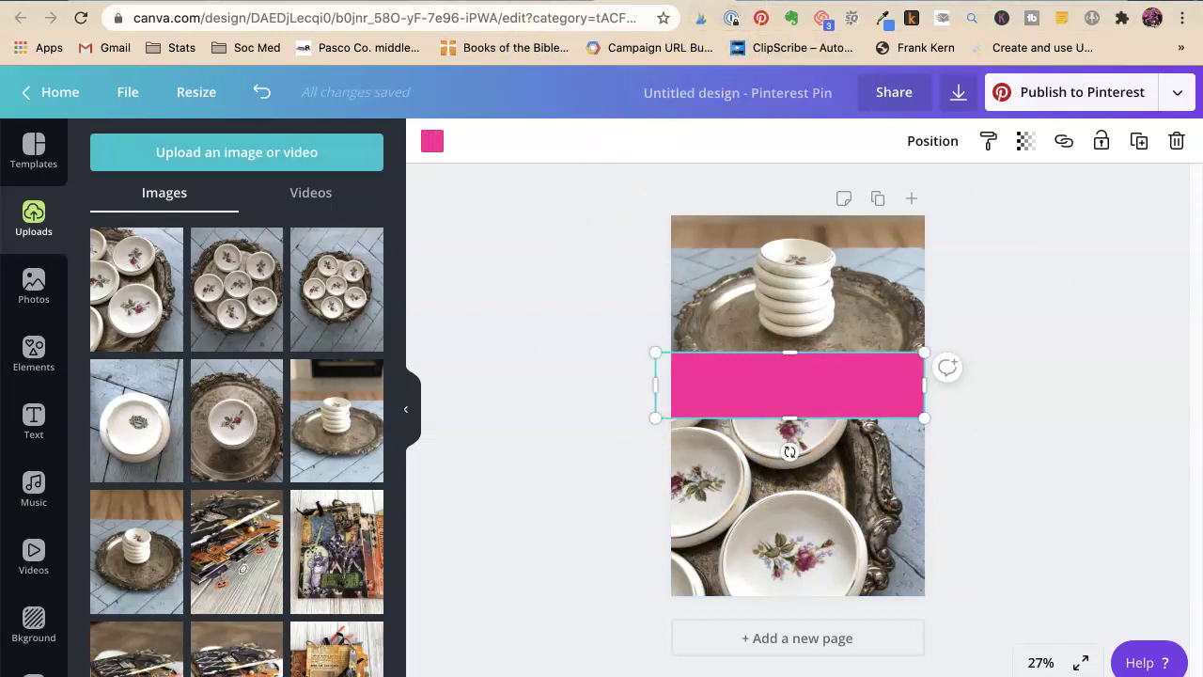
key("ctrl+Tab")
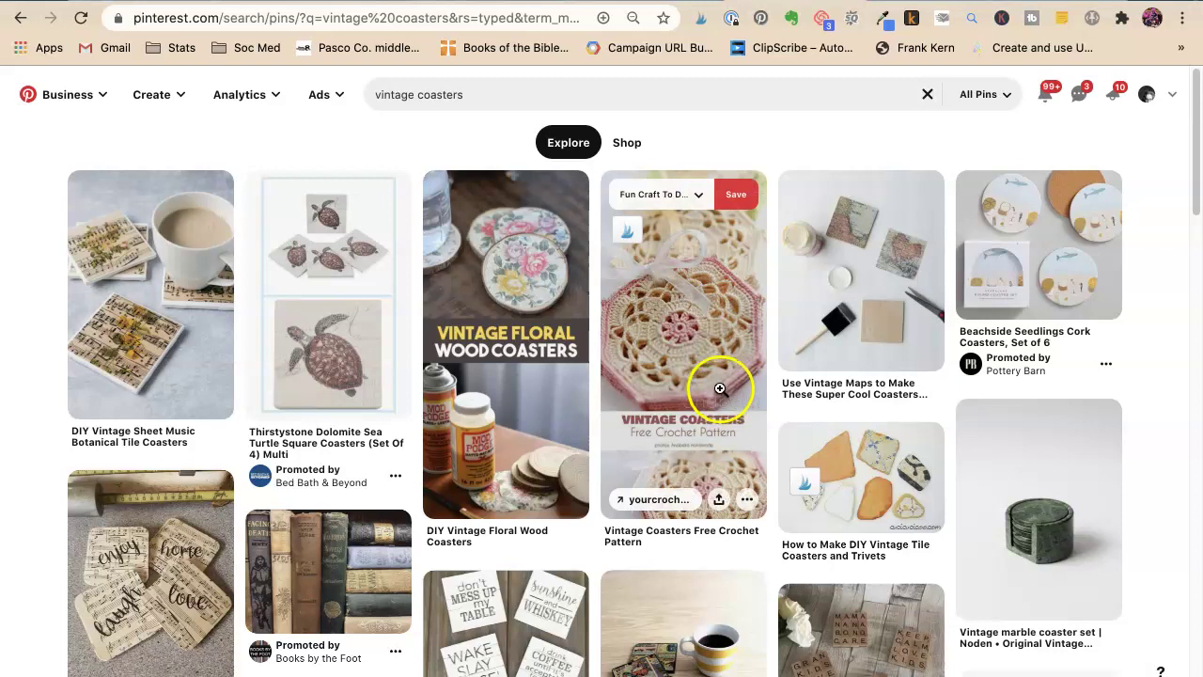
mouse_move(505, 344)
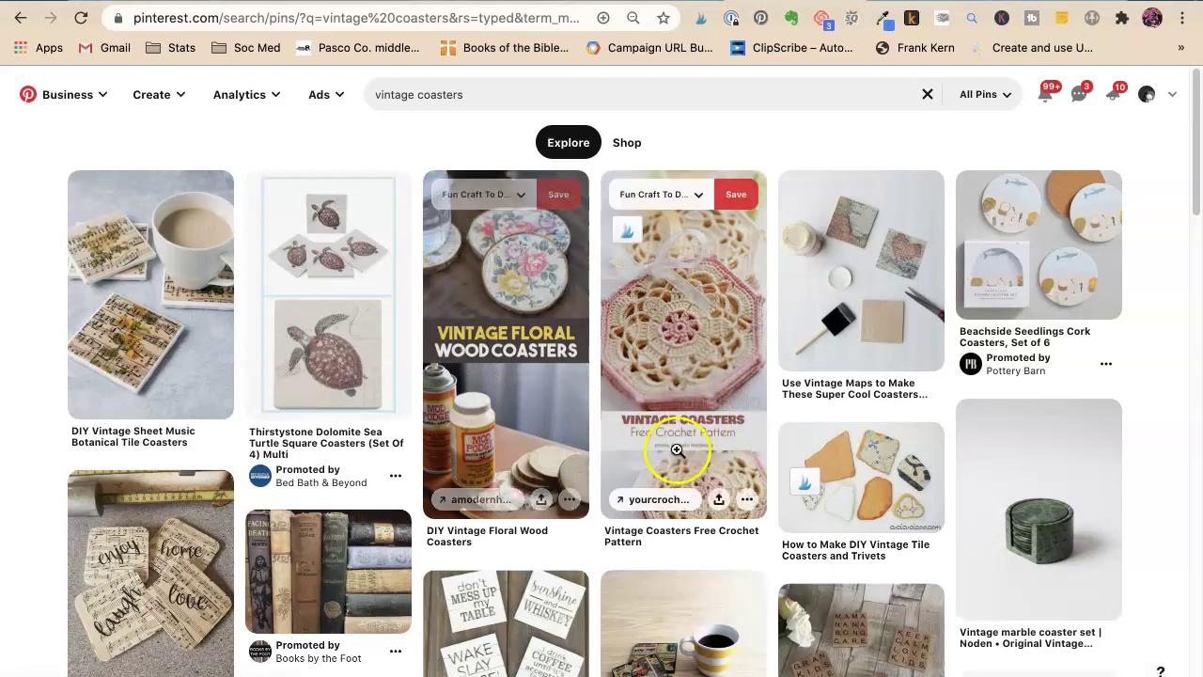
key("ctrl+Tab")
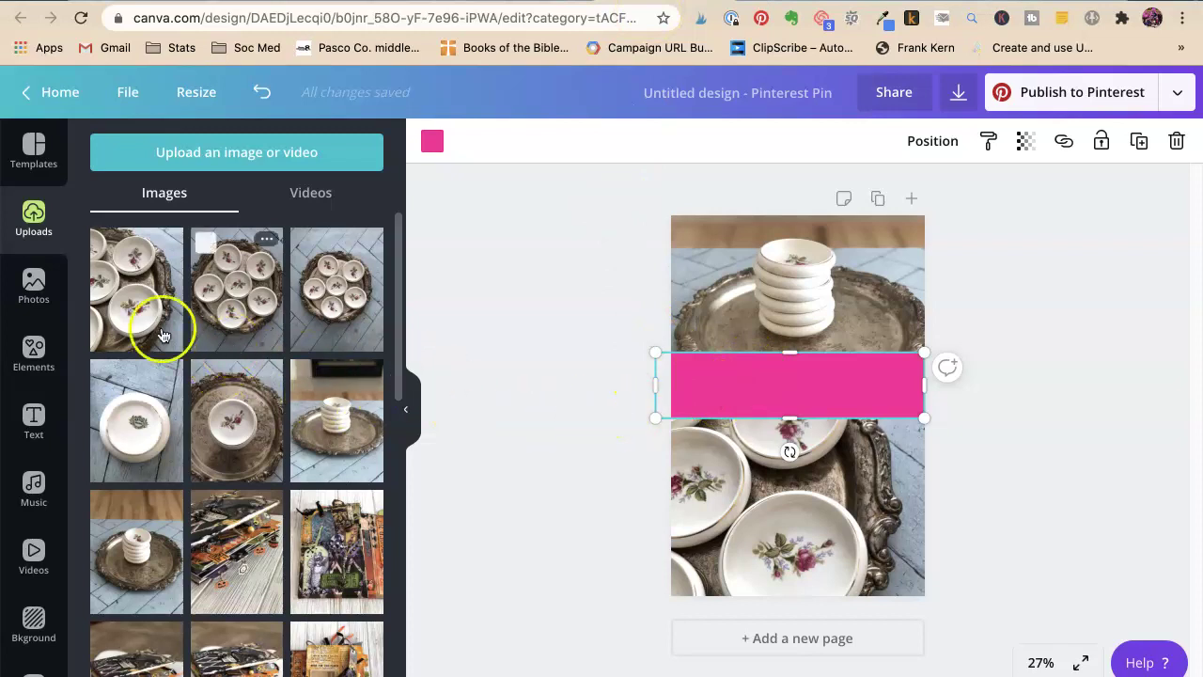
Recolour the middle bar grey-blue from the photo palette, then compare with Pinterest.
left_click(431, 141)
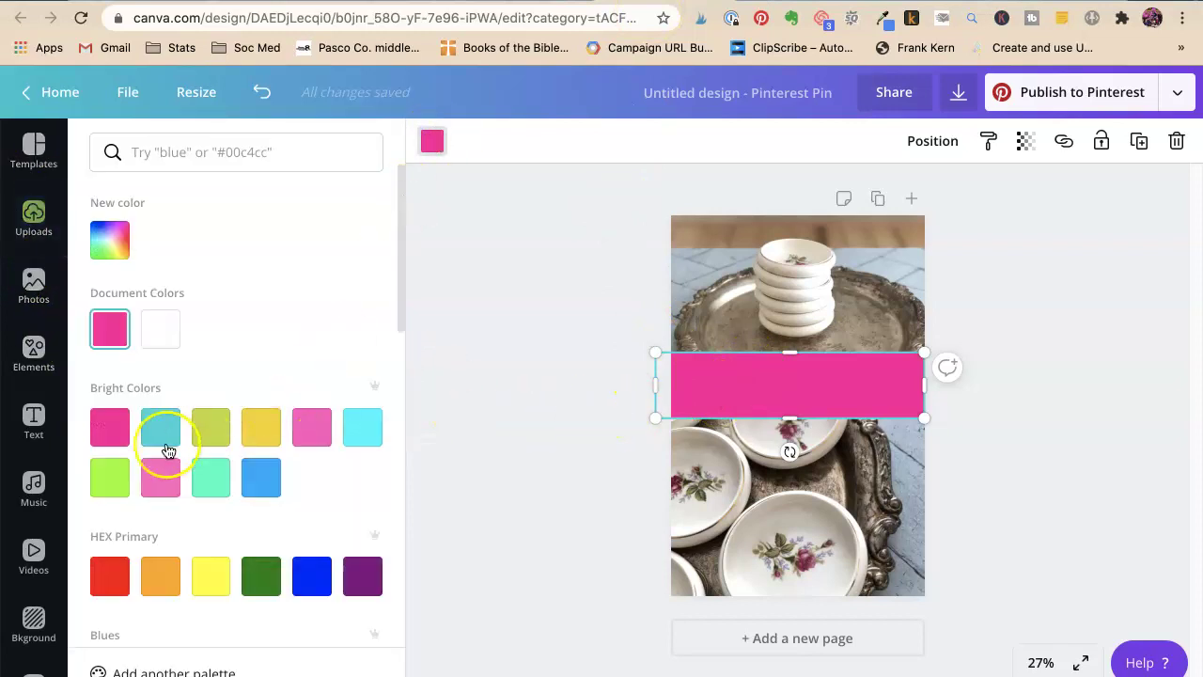
scroll(177, 438, "down", 3)
scroll(177, 438, "down", 3)
scroll(176, 438, "down", 3)
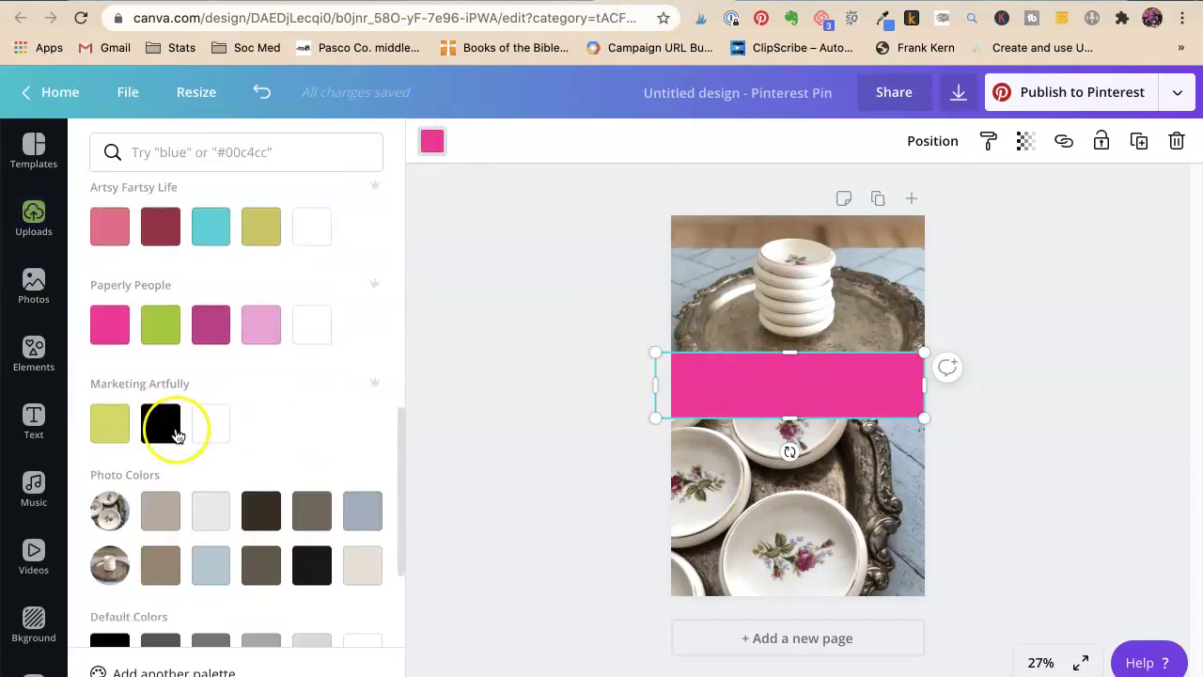
scroll(177, 438, "down", 2)
left_click(362, 481)
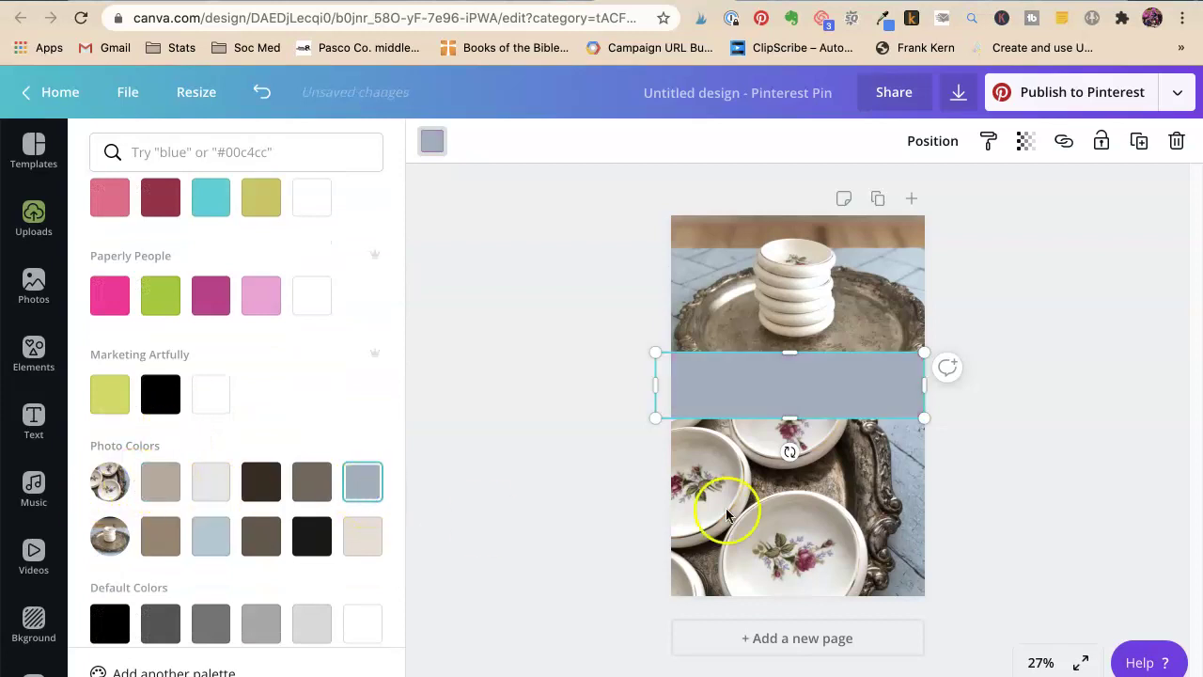
left_click(996, 444)
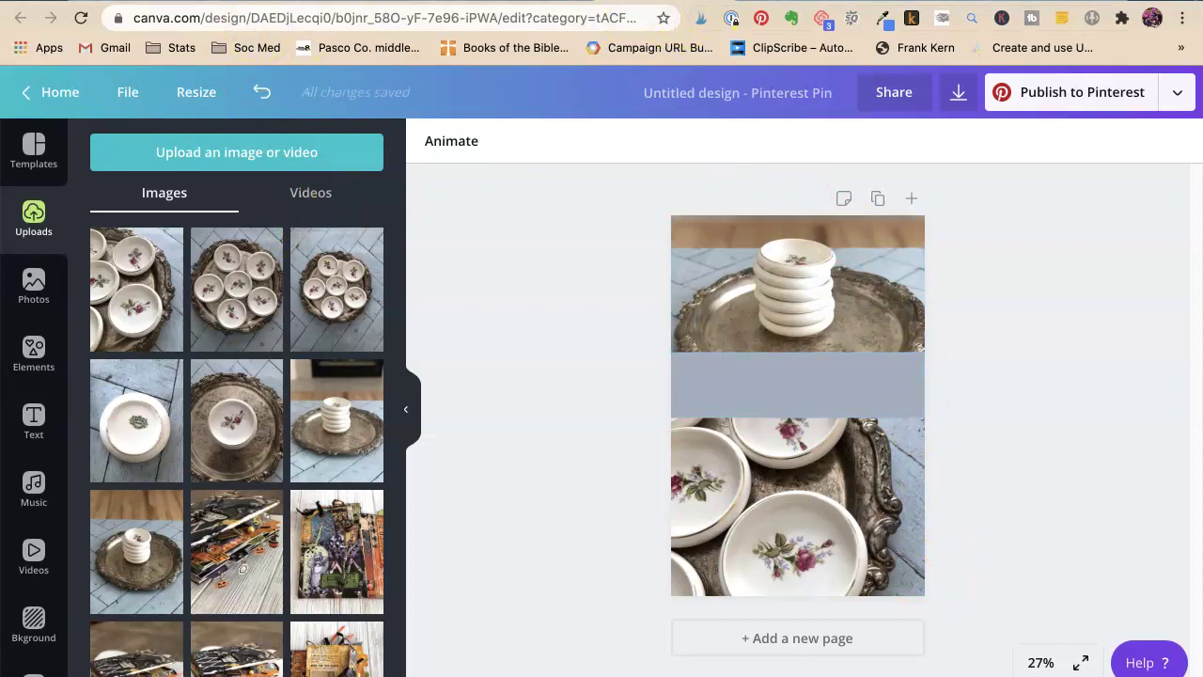
key("ctrl+Tab")
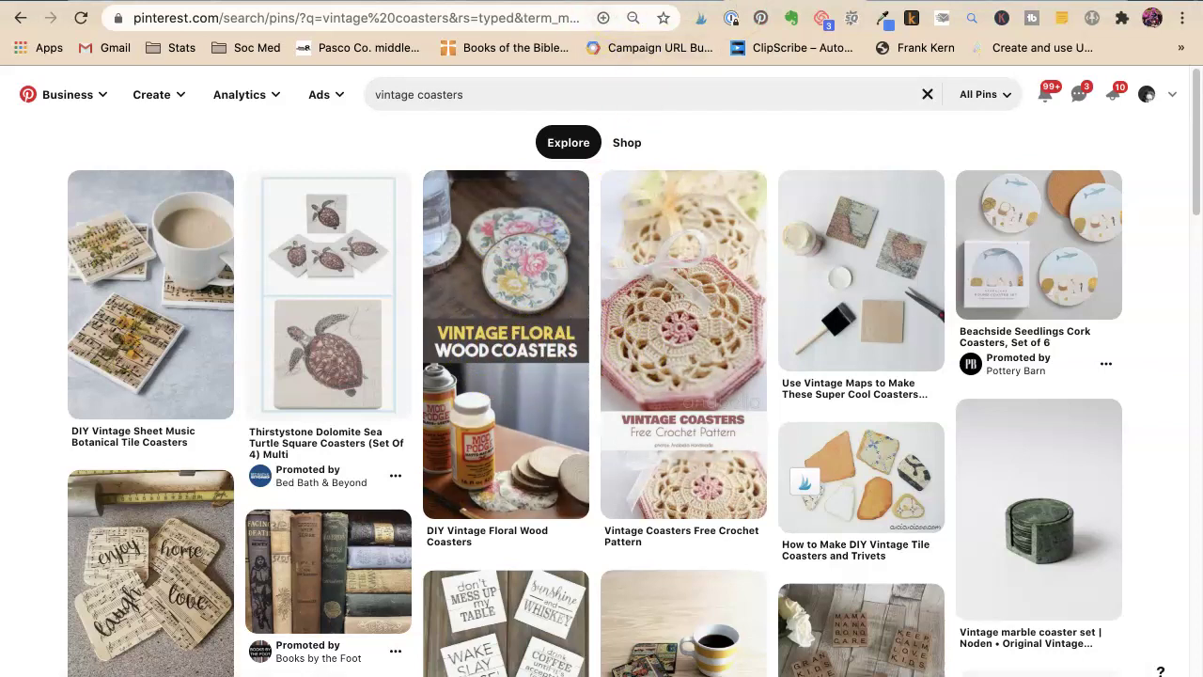
key("ctrl+Tab")
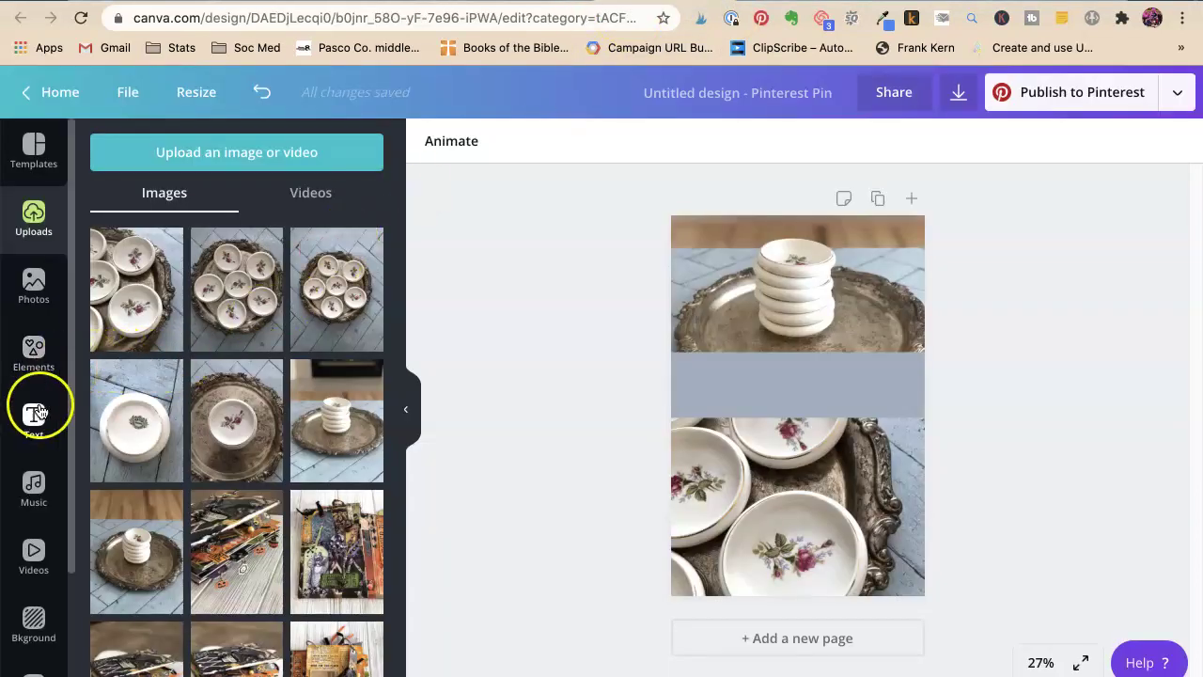
Add a heading with the two-line title 'VINTAGE FLORAL / Ceramic Coasters'.
left_click(34, 419)
left_click(226, 241)
type("VINAGE FLORA")
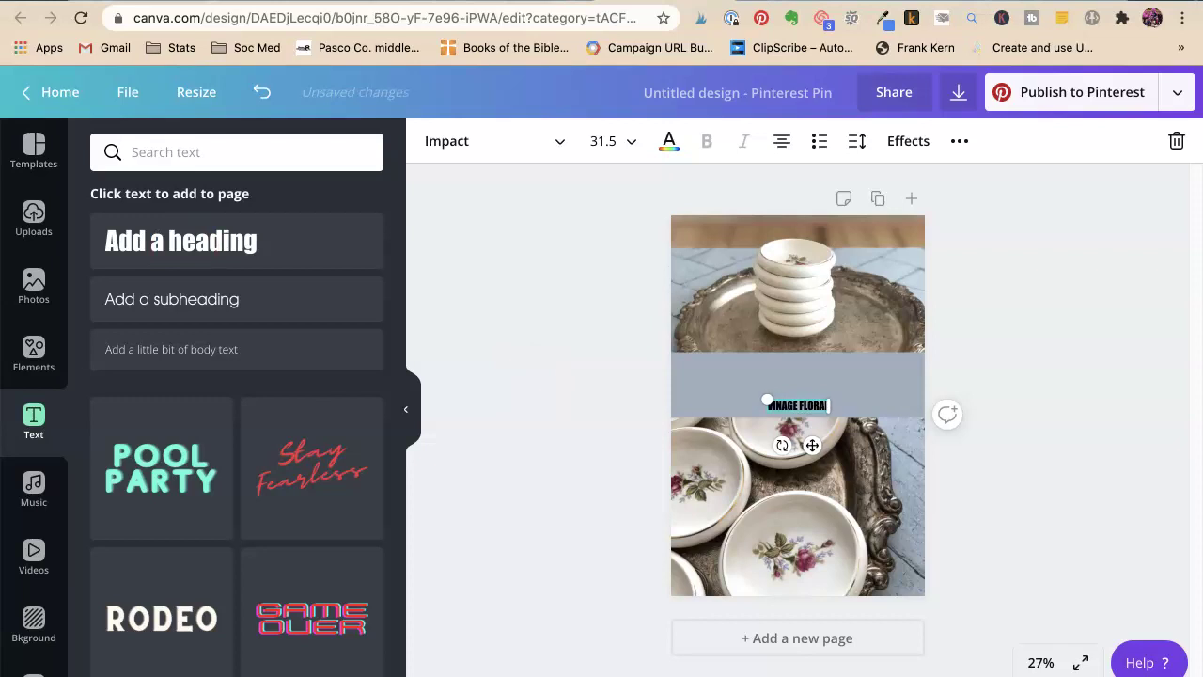
type("Ceramic Coasters")
key("Return")
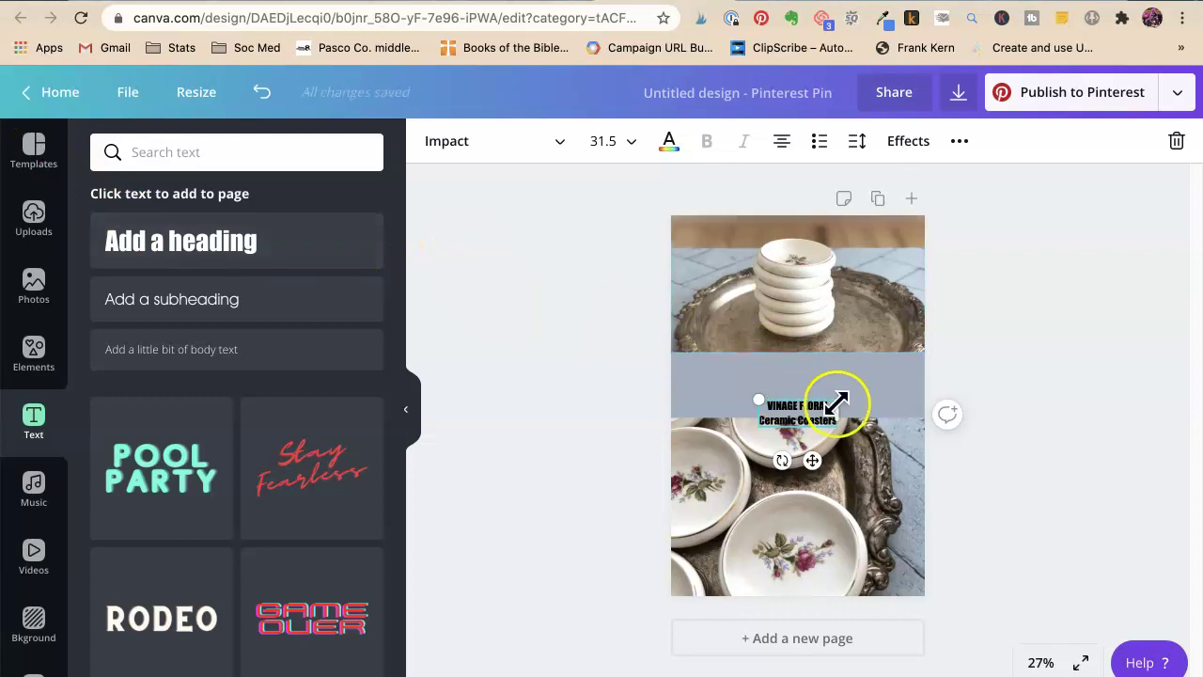
Enlarge the title to full page width, raise it within the grey band, and fix the 'VINAGE' typo.
left_click_drag(836, 402, 929, 353)
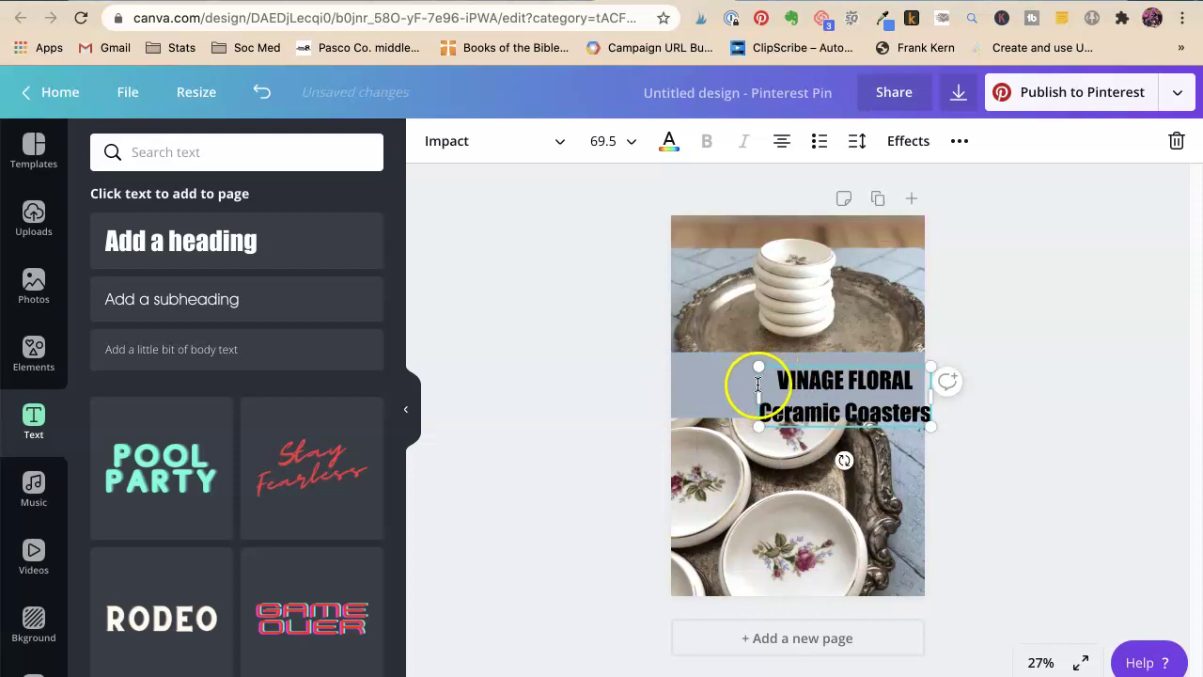
left_click_drag(758, 394, 671, 394)
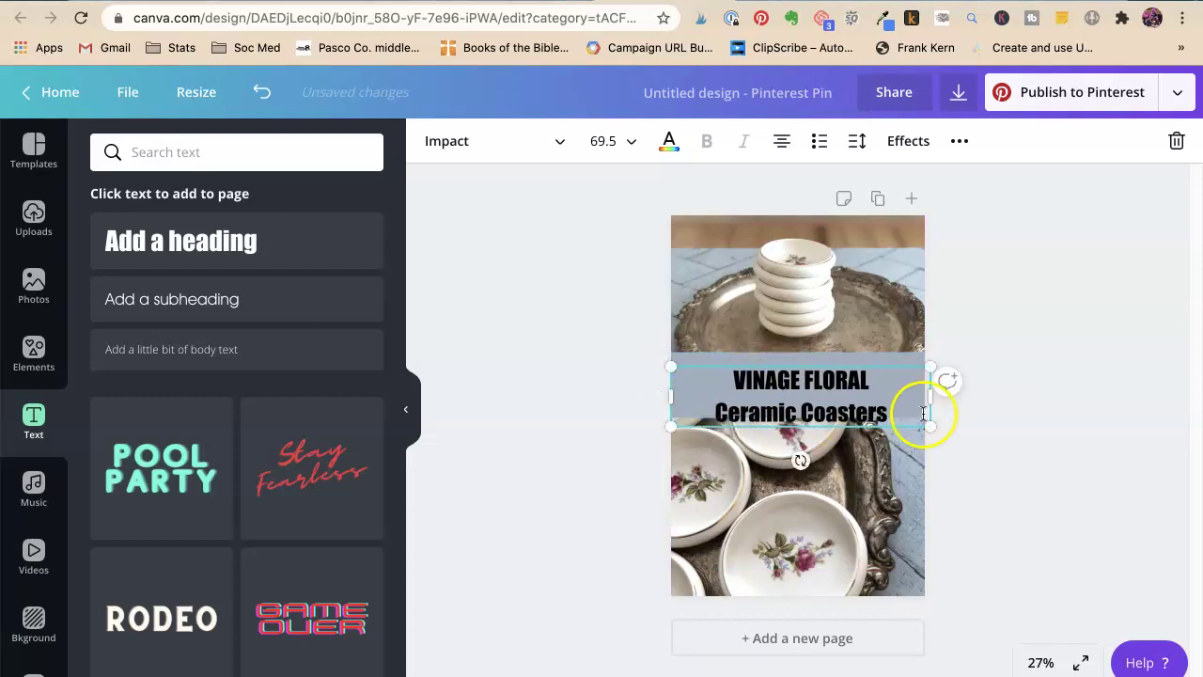
left_click(1001, 404)
left_click_drag(794, 392, 788, 382)
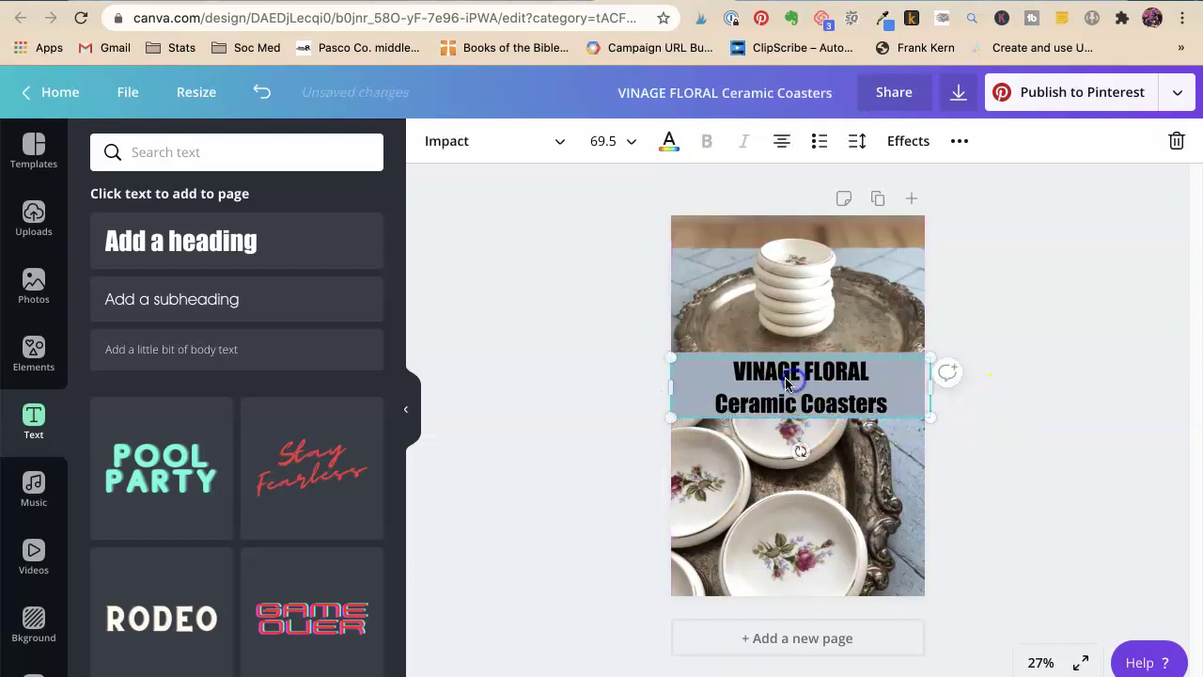
left_click(761, 373)
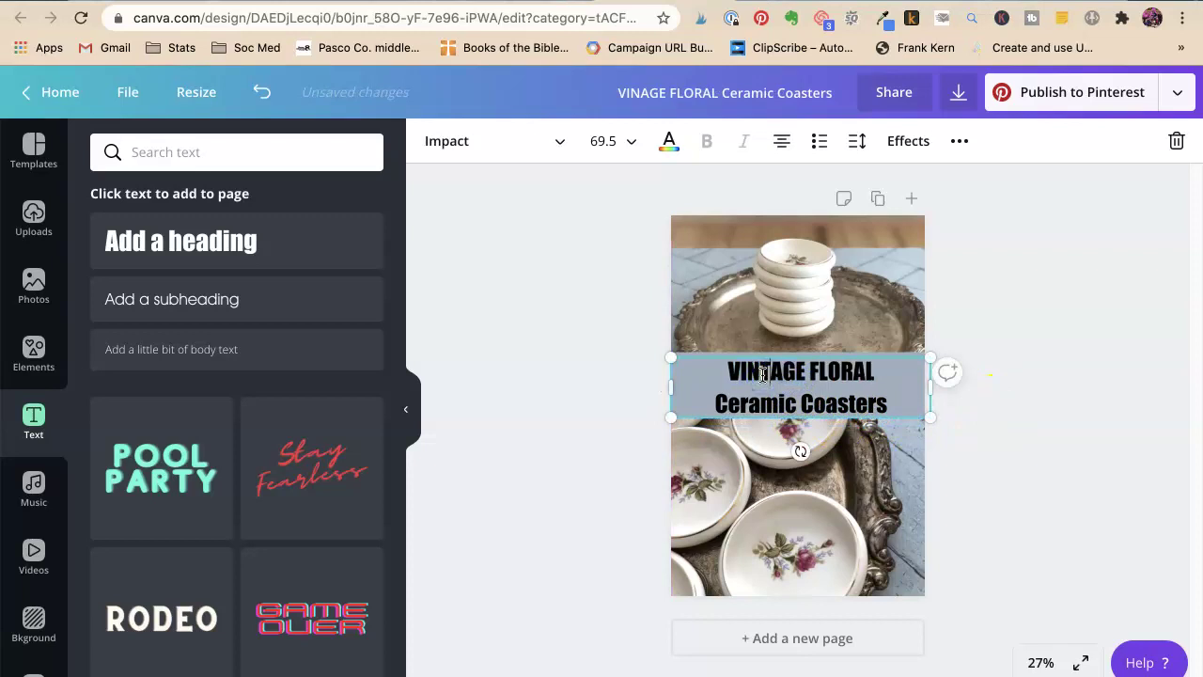
type("T")
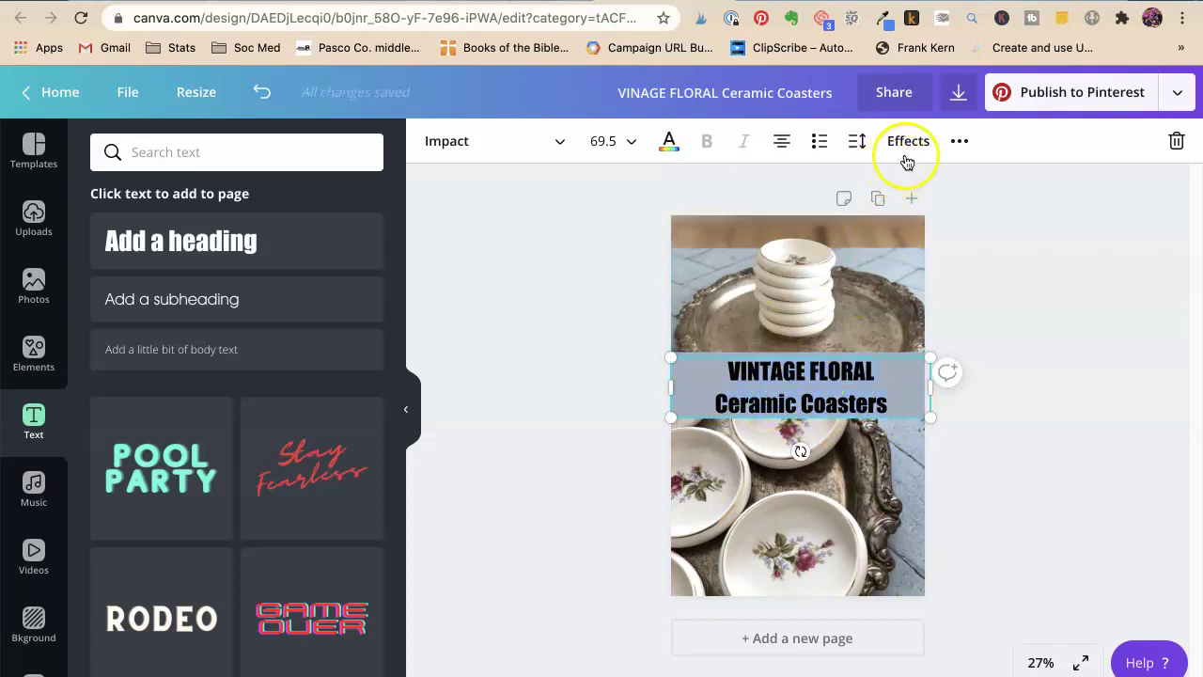
Reduce the title's line height to about 1.0.
left_click(857, 141)
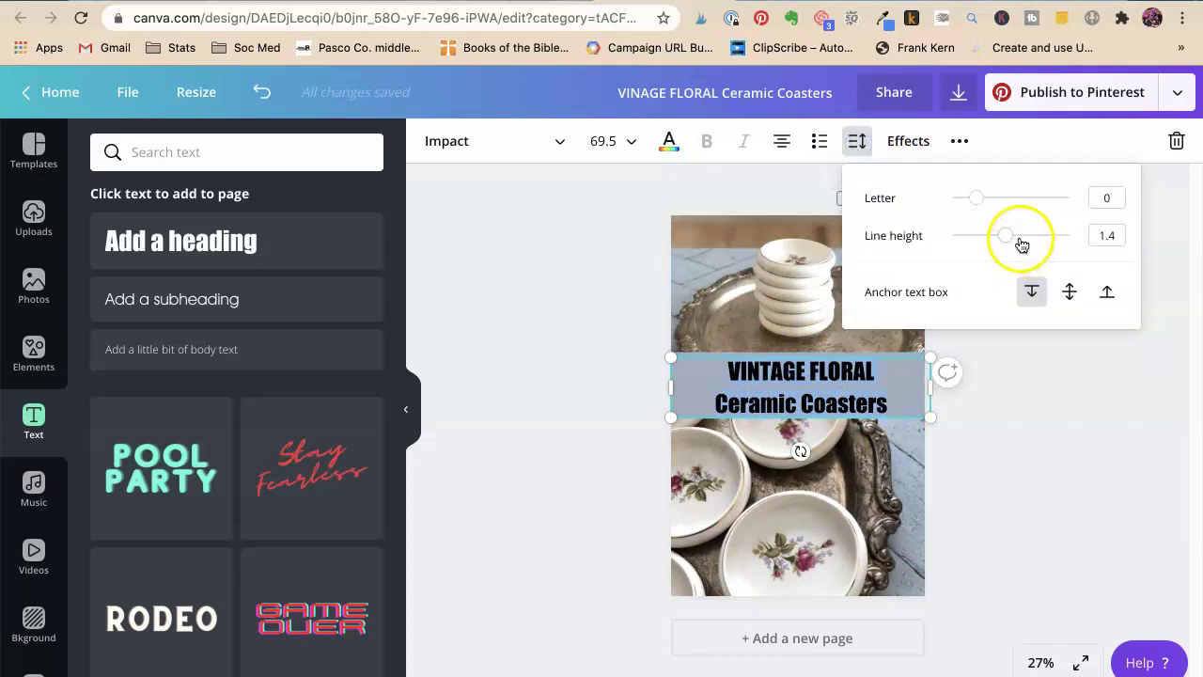
left_click_drag(1006, 237, 985, 237)
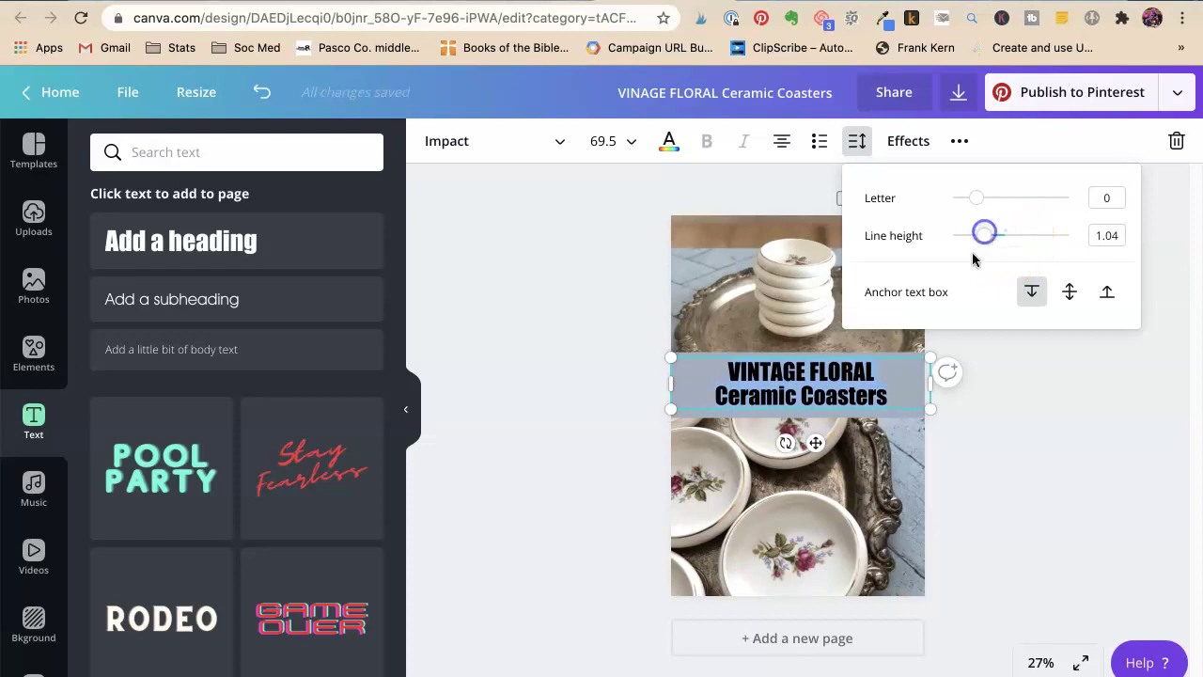
left_click(983, 456)
Nudge the title left and enlarge it from both corners to span the band.
left_click_drag(809, 403, 802, 399)
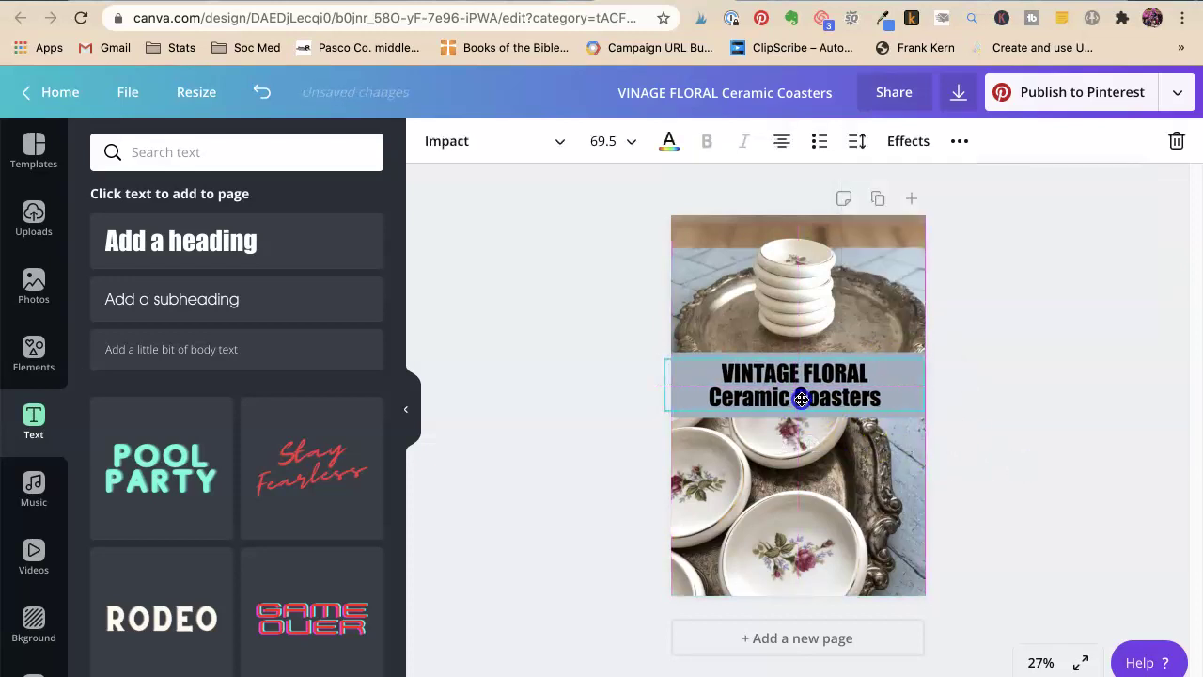
left_click_drag(924, 351, 933, 344)
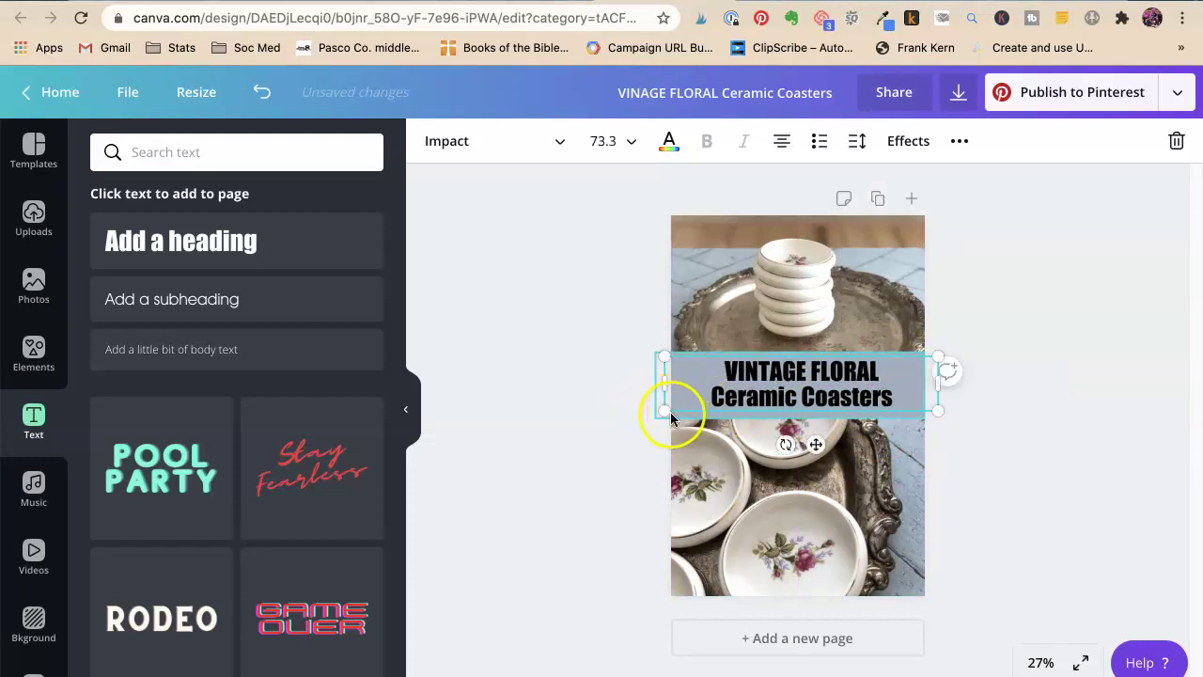
left_click_drag(664, 411, 644, 422)
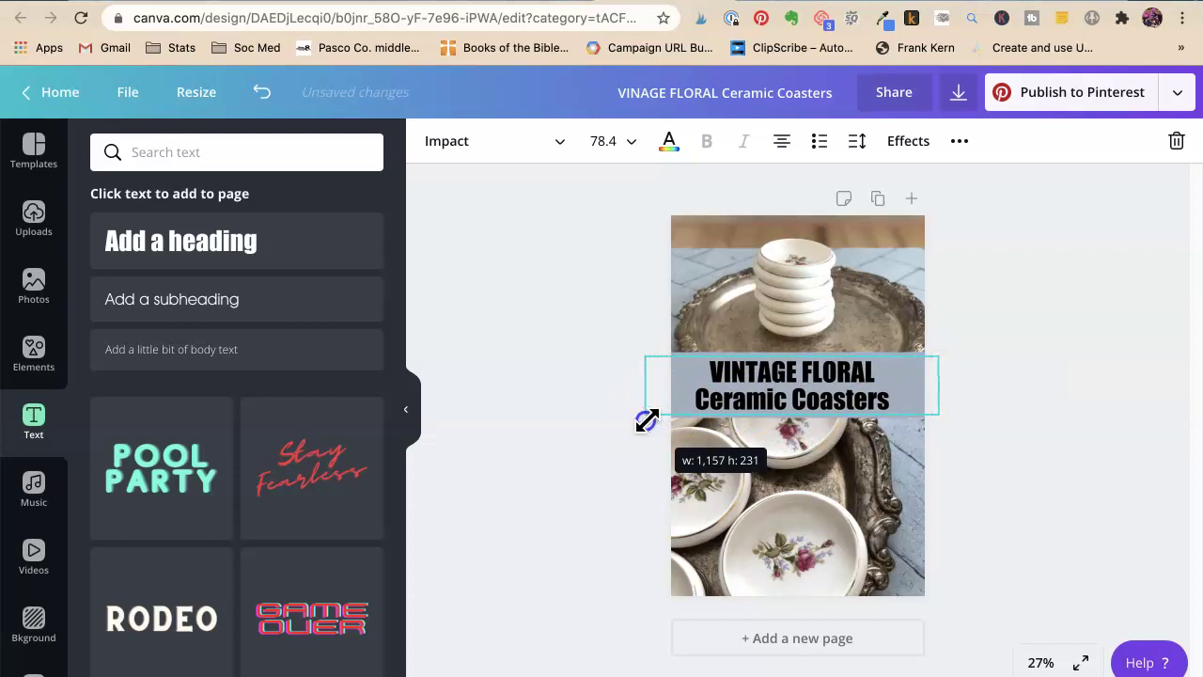
left_click(818, 425)
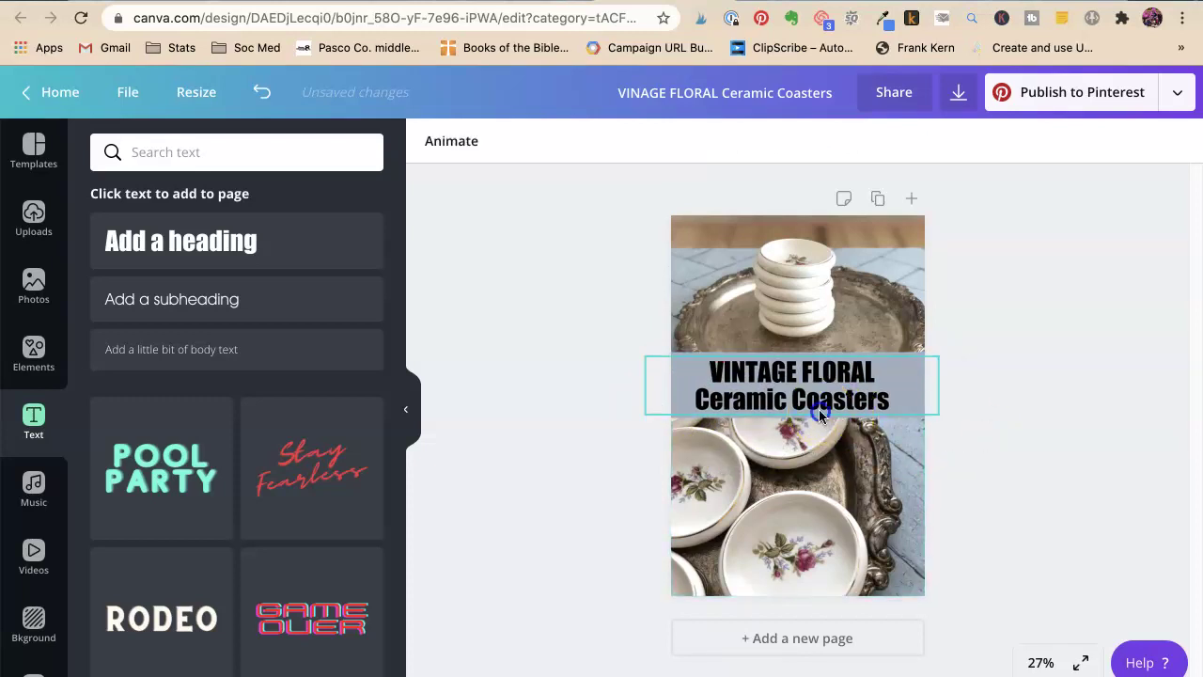
Centre the title and change its text colour to the white Document Colors swatch.
left_click(818, 409)
left_click_drag(818, 409, 824, 412)
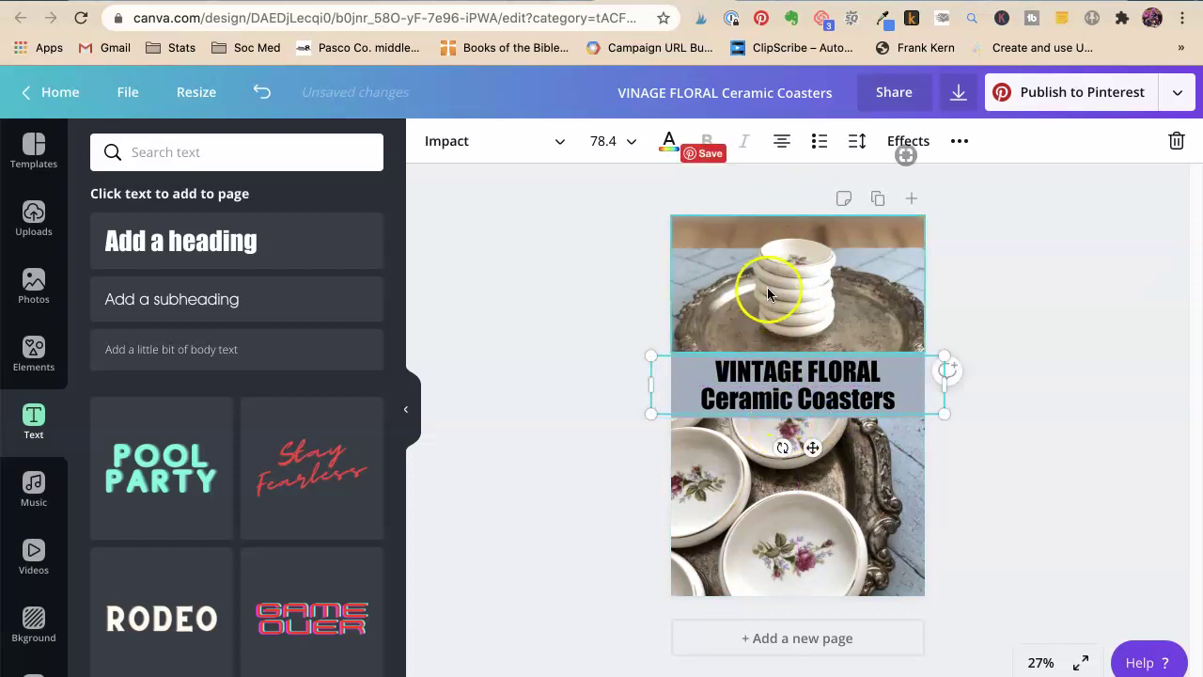
left_click(668, 141)
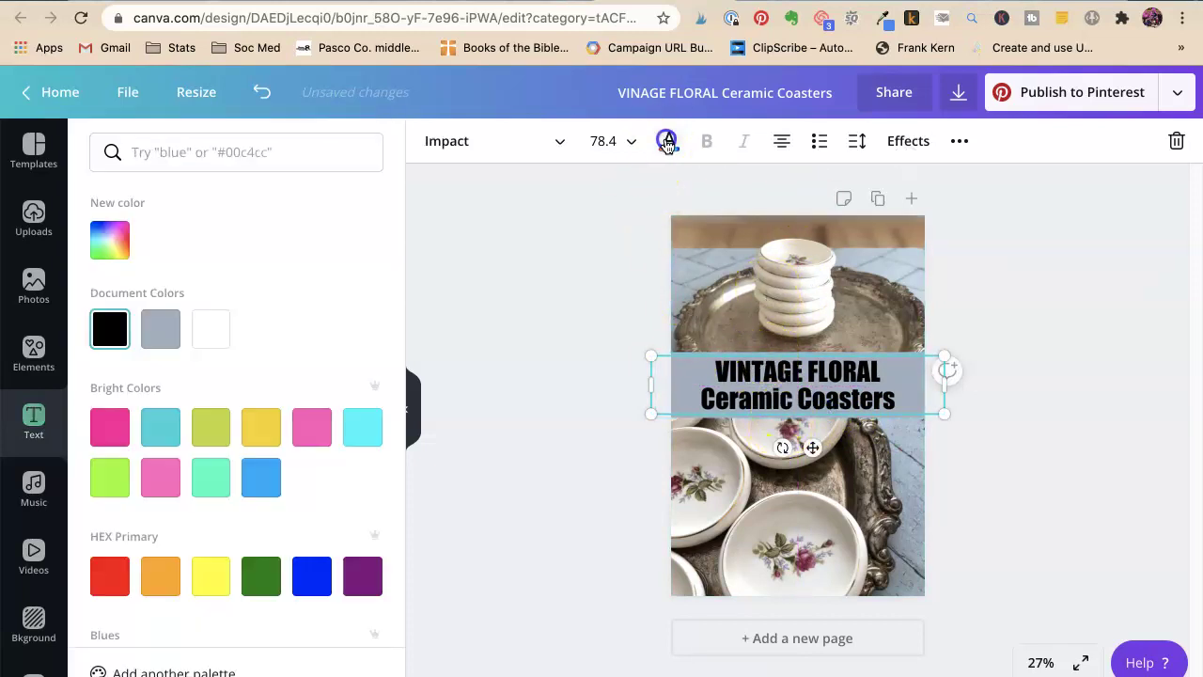
left_click(211, 328)
left_click(522, 248)
left_click(1050, 382)
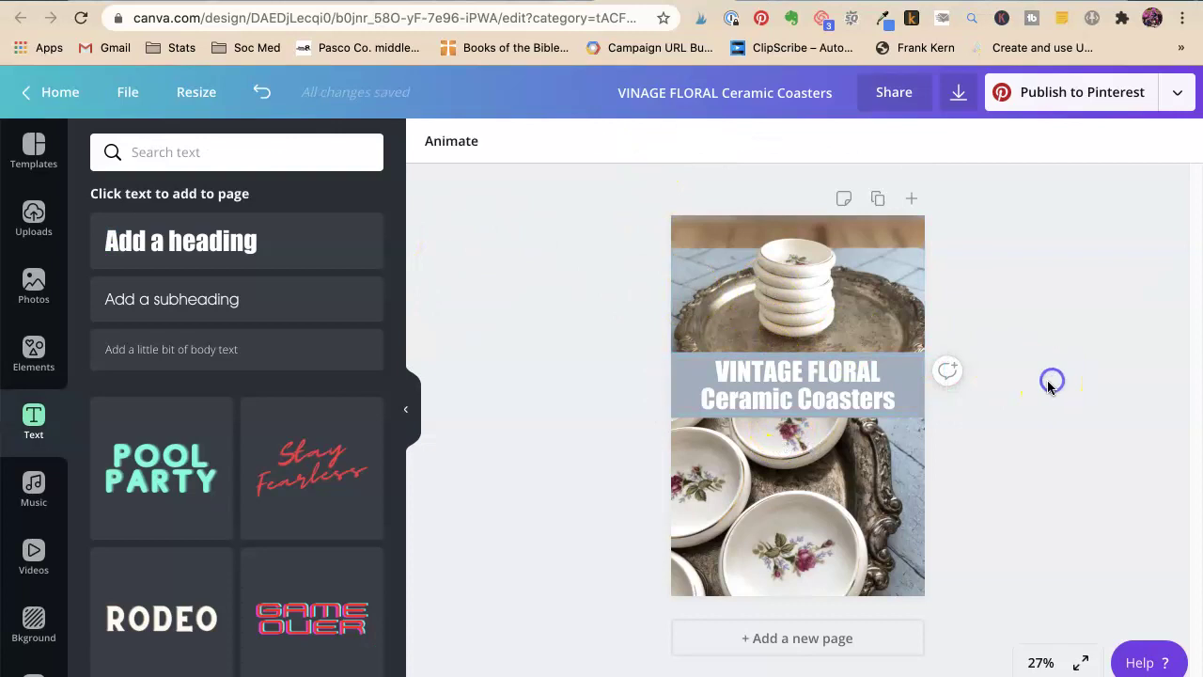
left_click(812, 388)
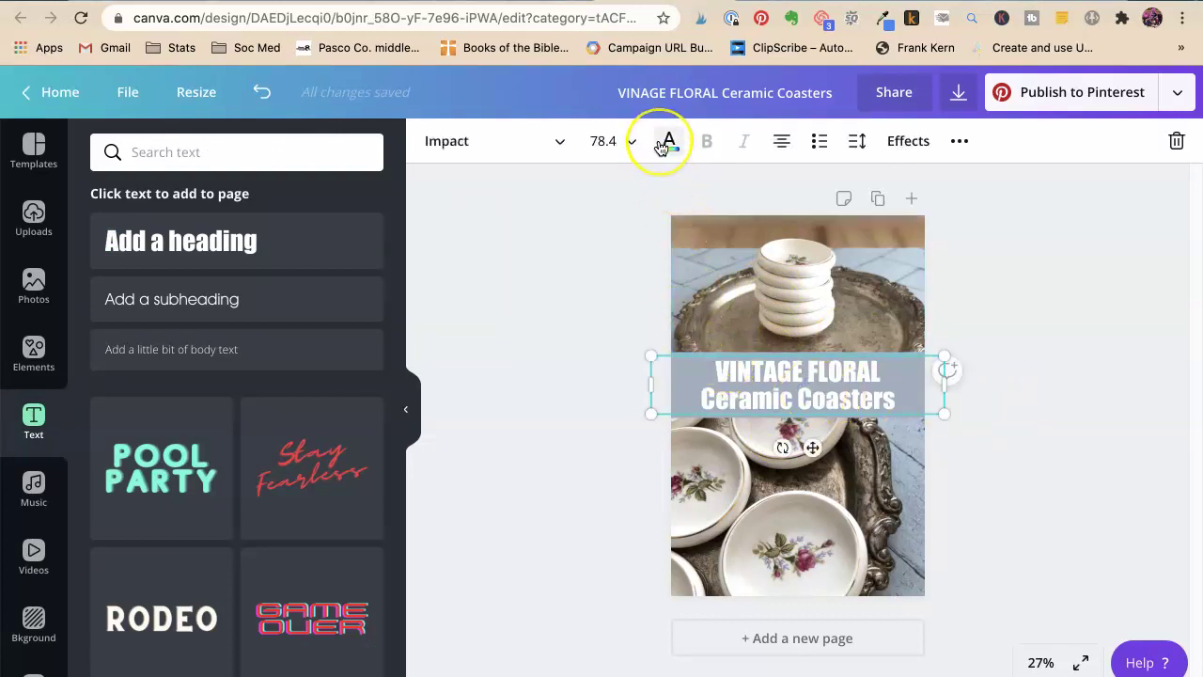
left_click(1141, 413)
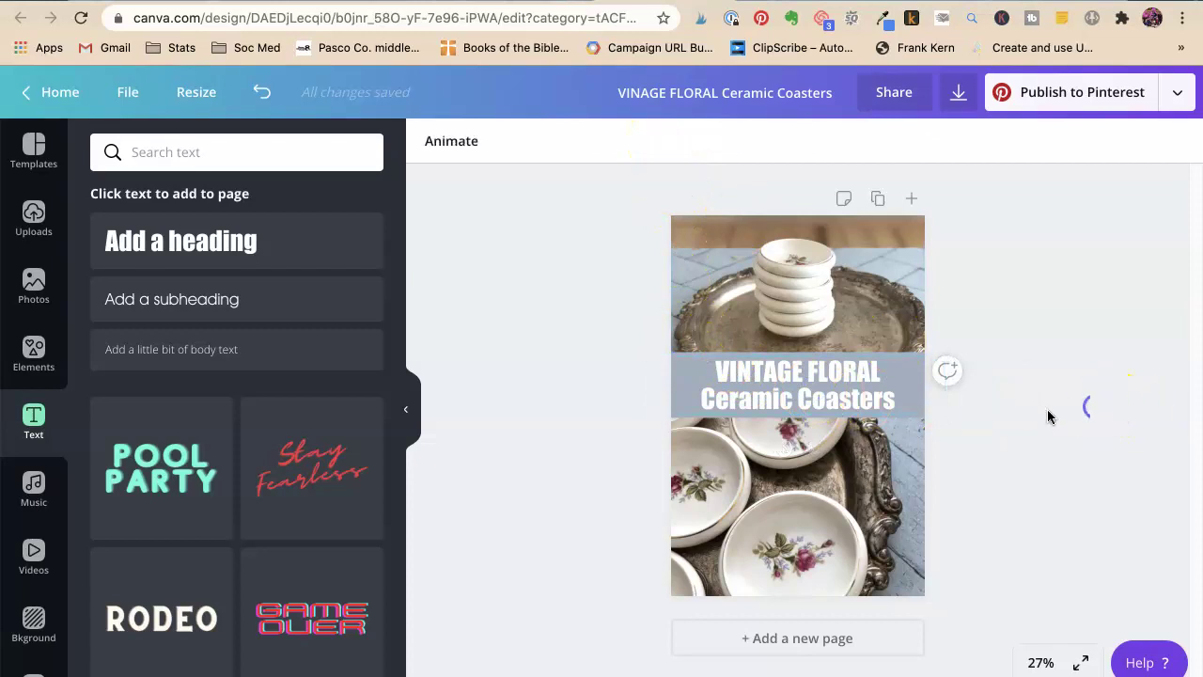
Recolour the banner rectangle behind the title to a deeper slate blue-grey, #688099.
left_click(905, 386)
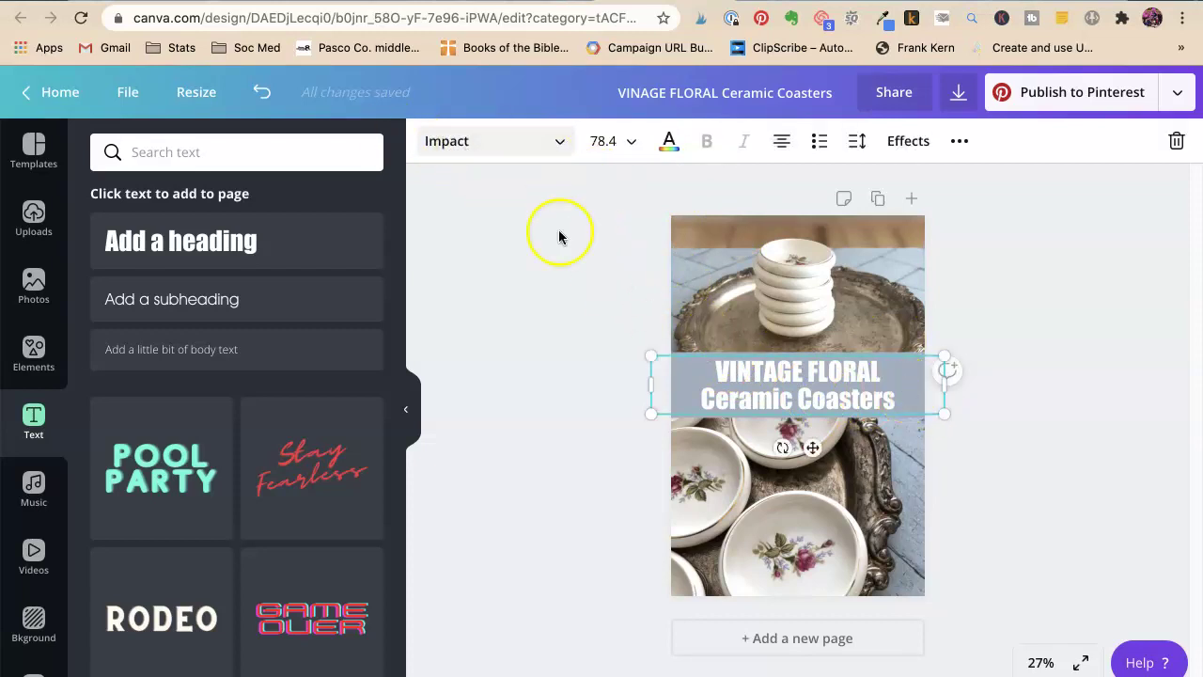
left_click(726, 389)
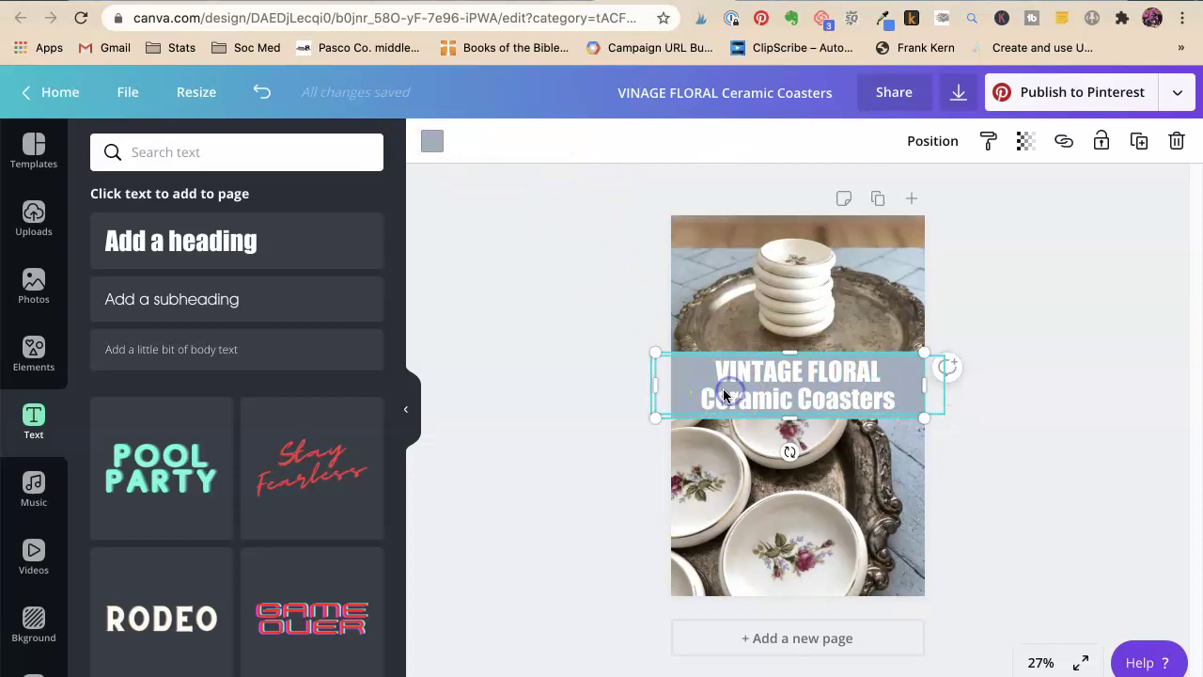
left_click(432, 141)
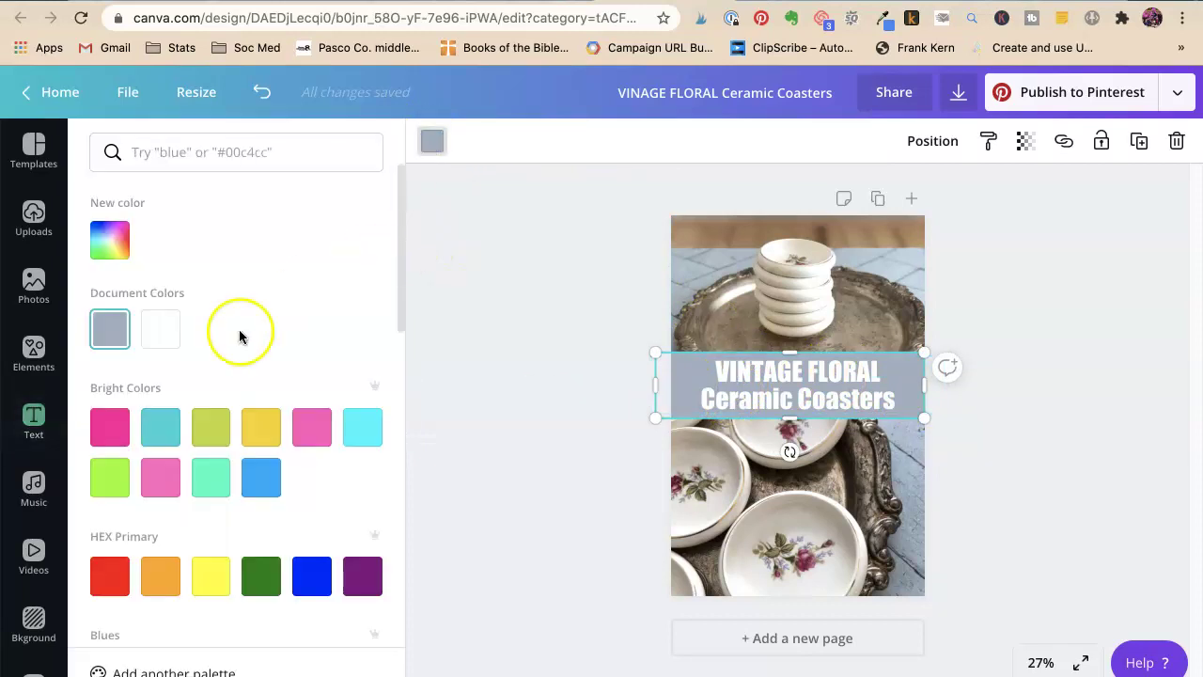
scroll(216, 348, "down", 8)
scroll(183, 383, "down", 5)
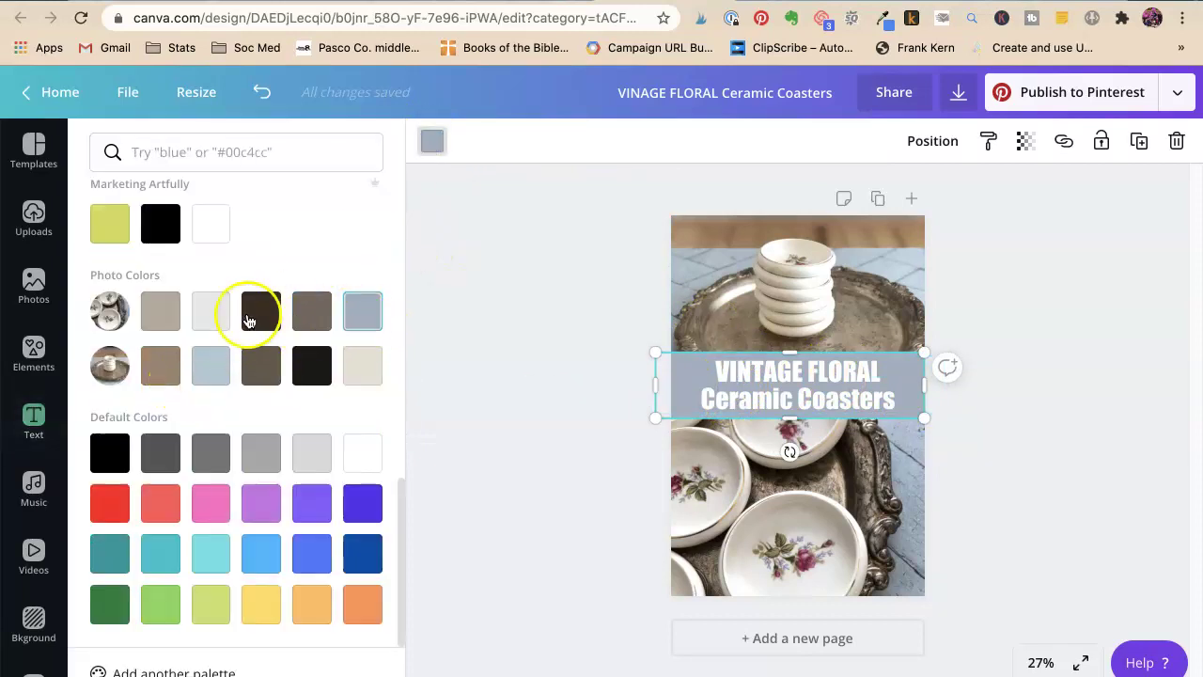
scroll(203, 310, "up", 10)
left_click(110, 240)
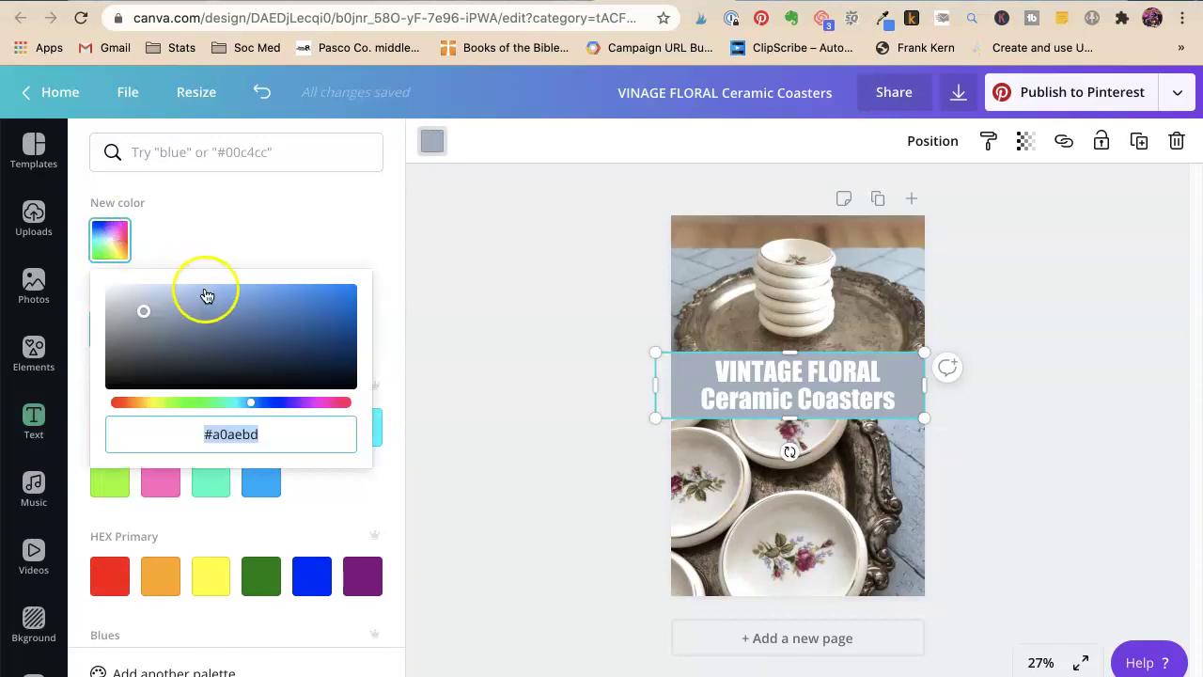
left_click_drag(164, 323, 185, 326)
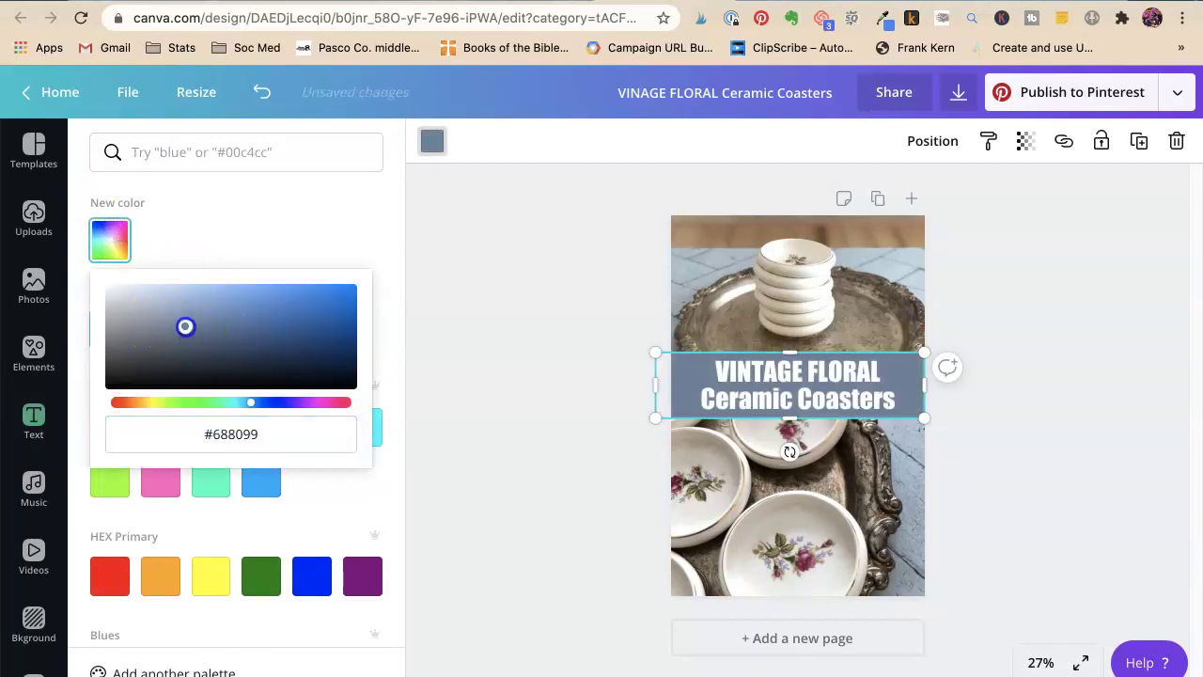
left_click(545, 320)
left_click(910, 431)
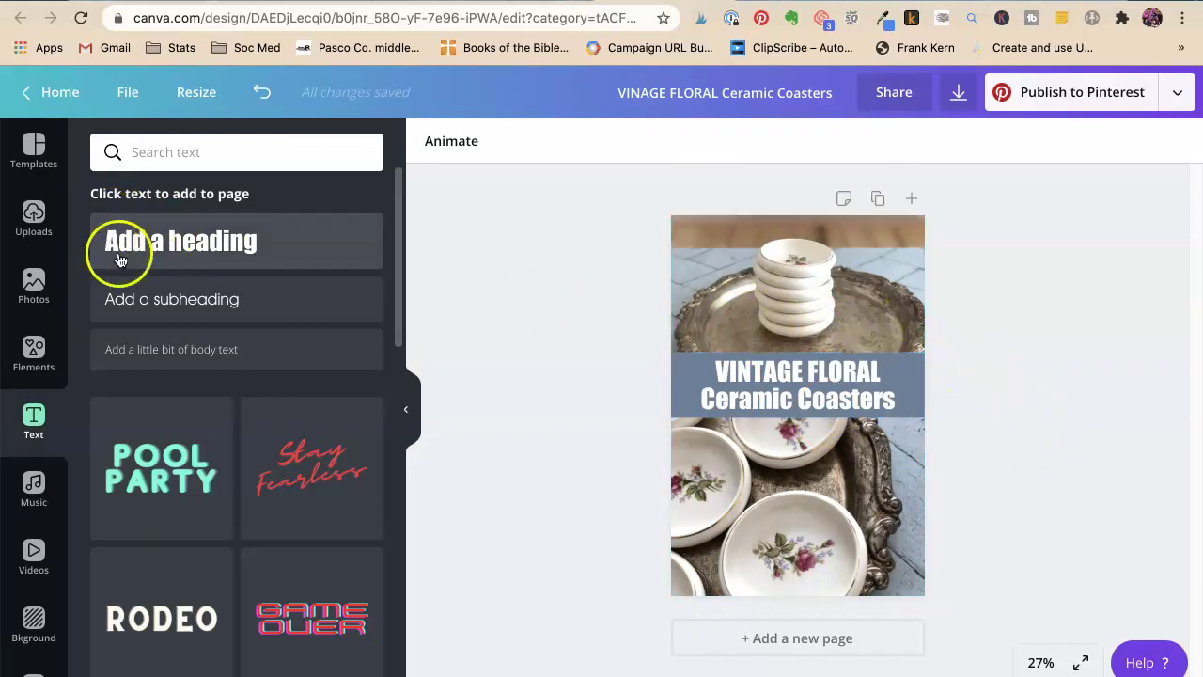
Add a 'Glamoursly Vintage' branding subheading and enlarge it.
left_click(172, 299)
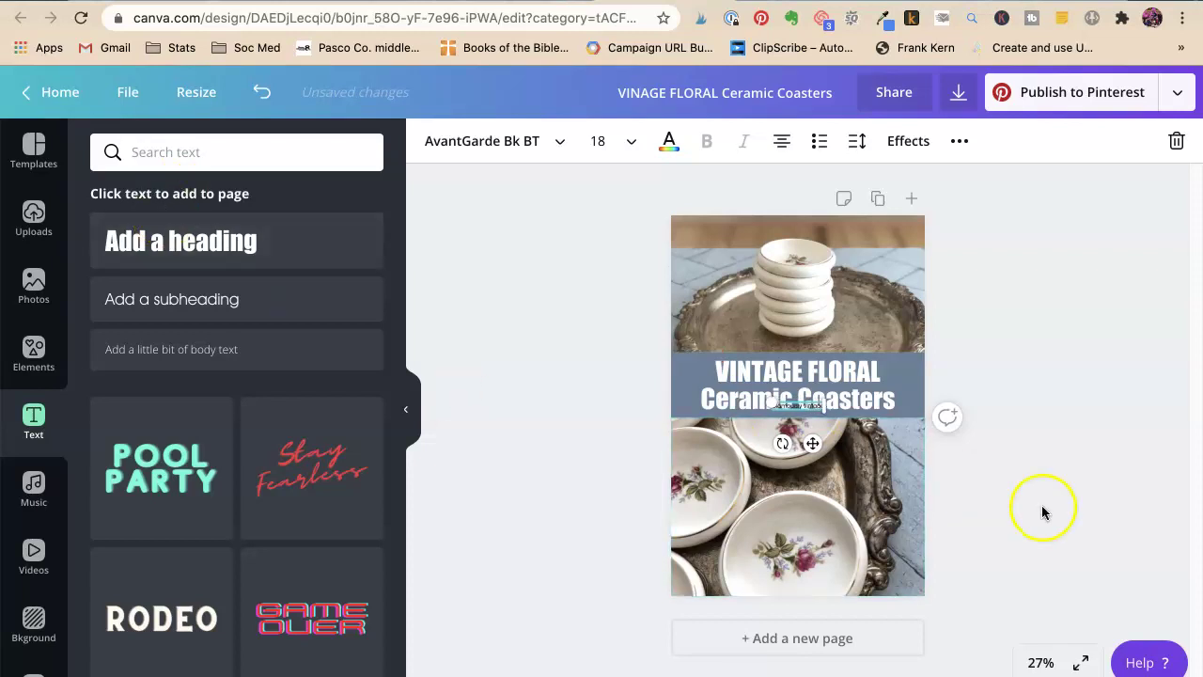
left_click_drag(857, 431, 916, 470)
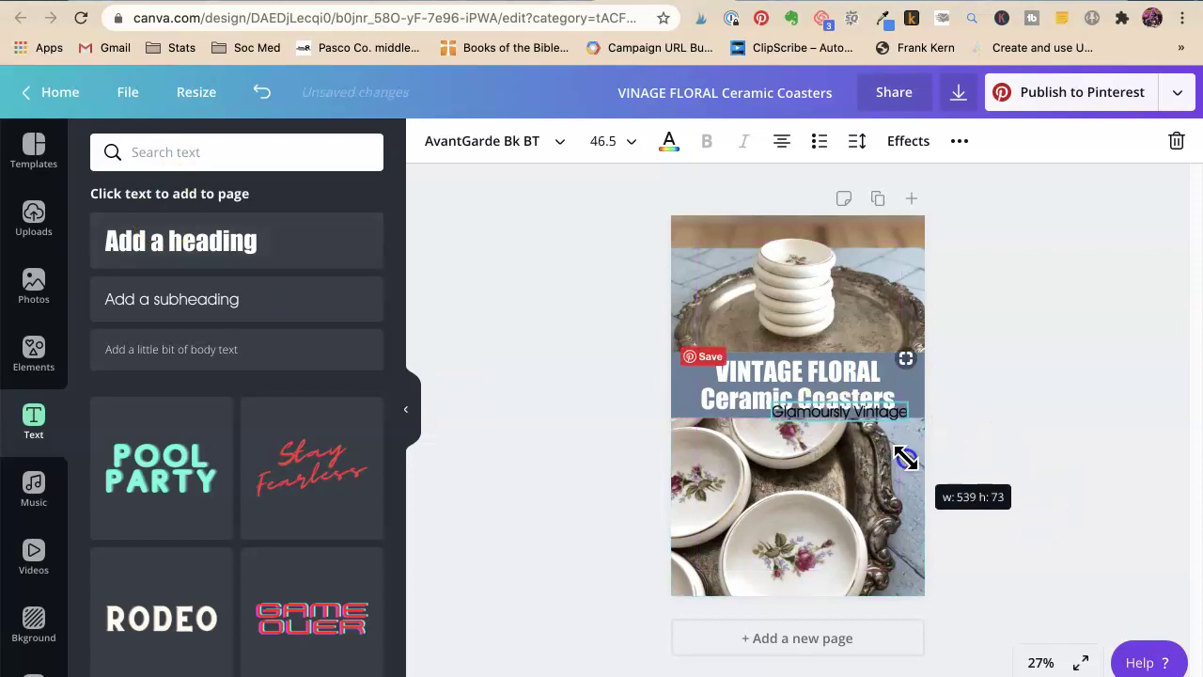
left_click(1012, 438)
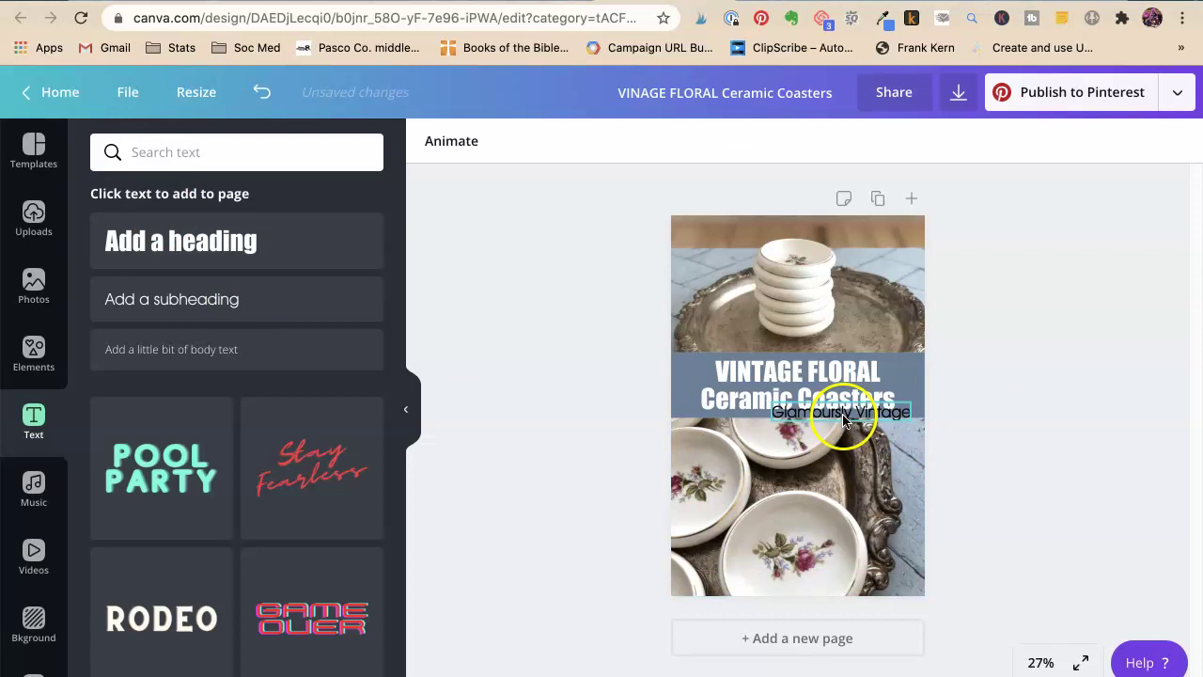
Move the branding caption to the pin's bottom and correct it to 'Glamorously Vintage'.
left_click_drag(834, 411, 786, 582)
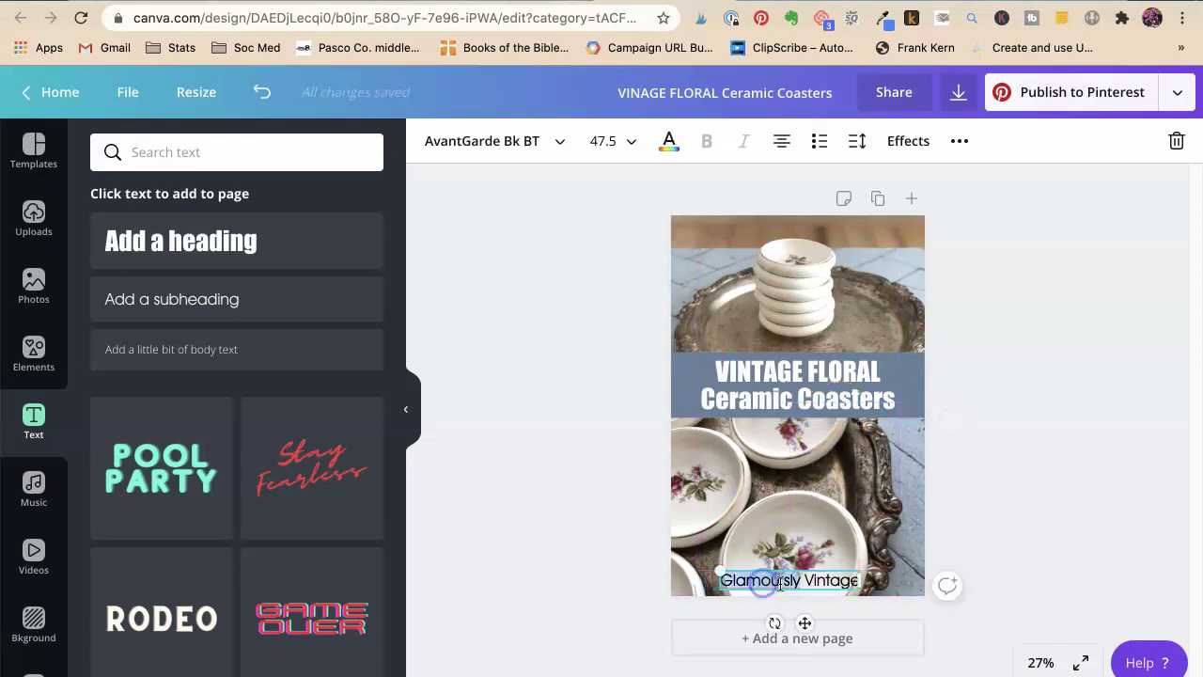
left_click(752, 581)
type("r")
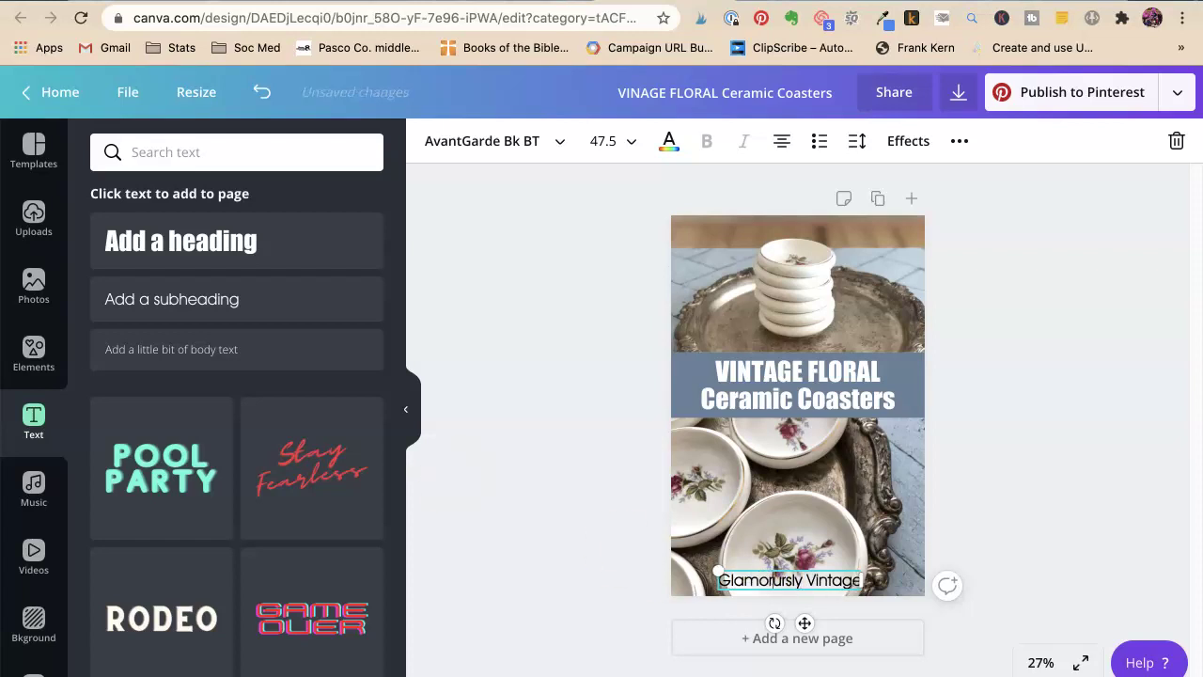
type("or")
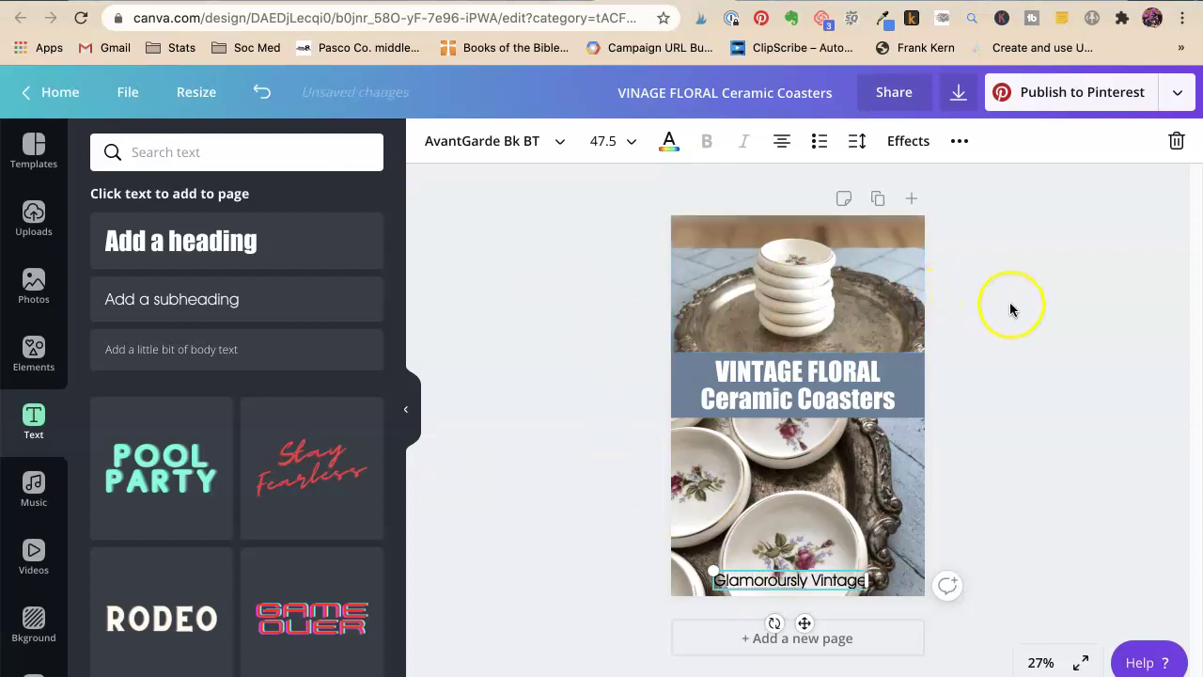
left_click(1015, 301)
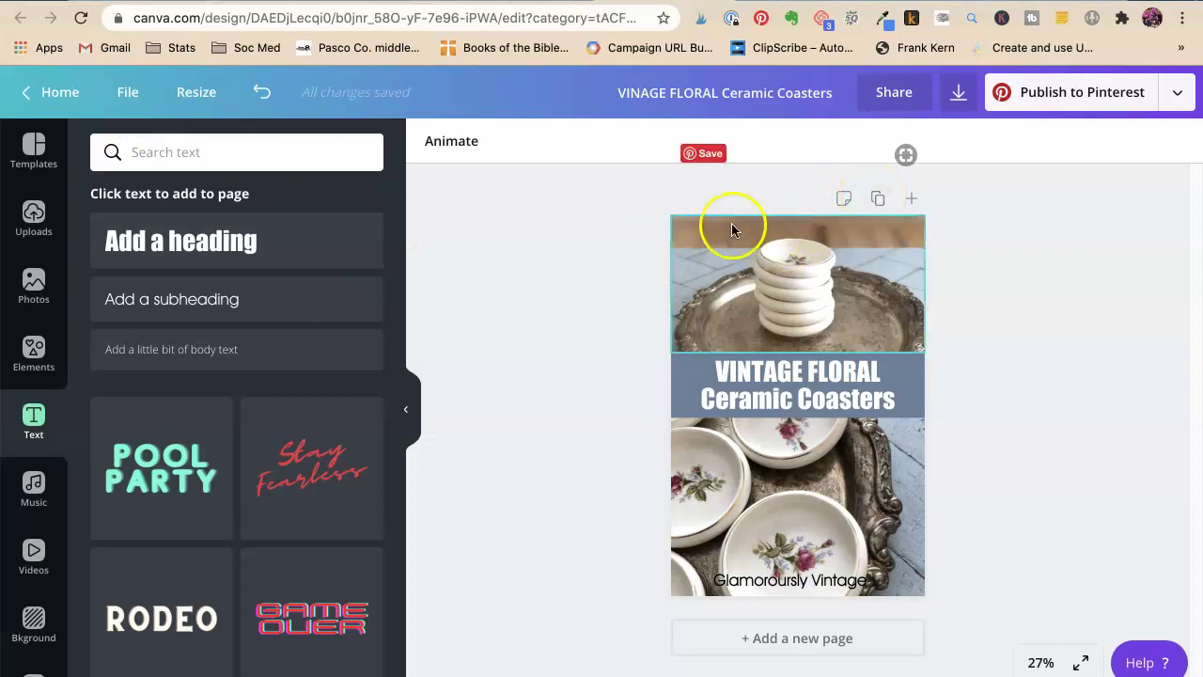
Duplicate the coaster pin page and check its photo and branding caption.
left_click(879, 199)
left_click(804, 346)
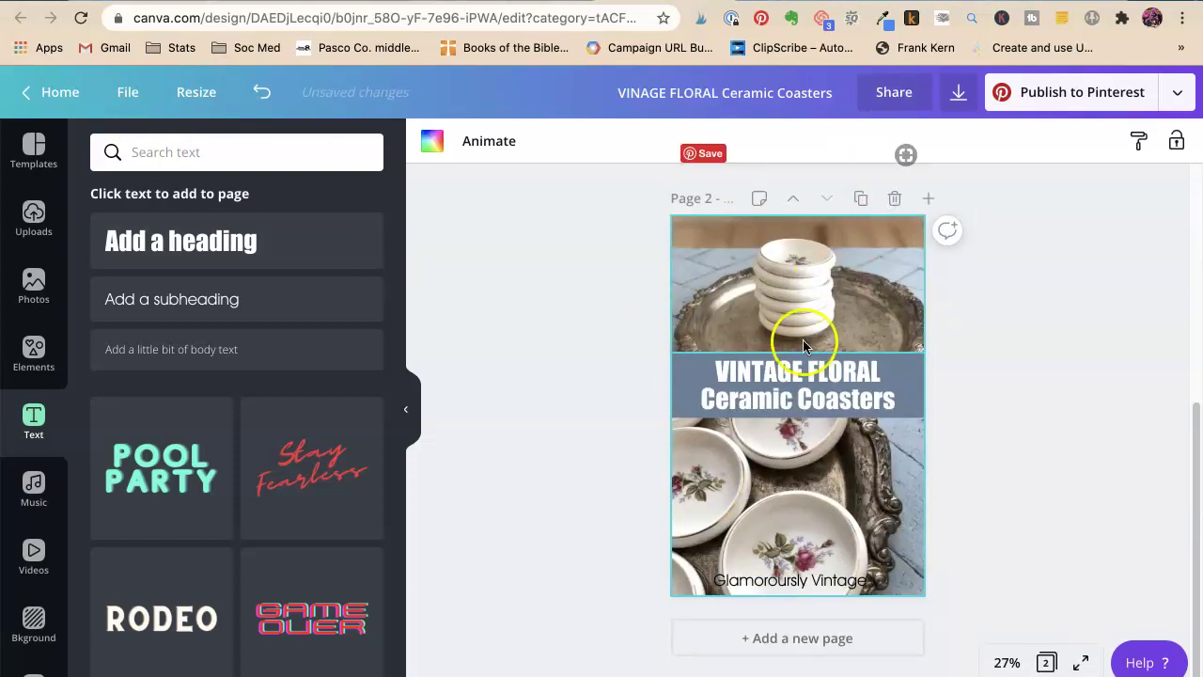
left_click(804, 581)
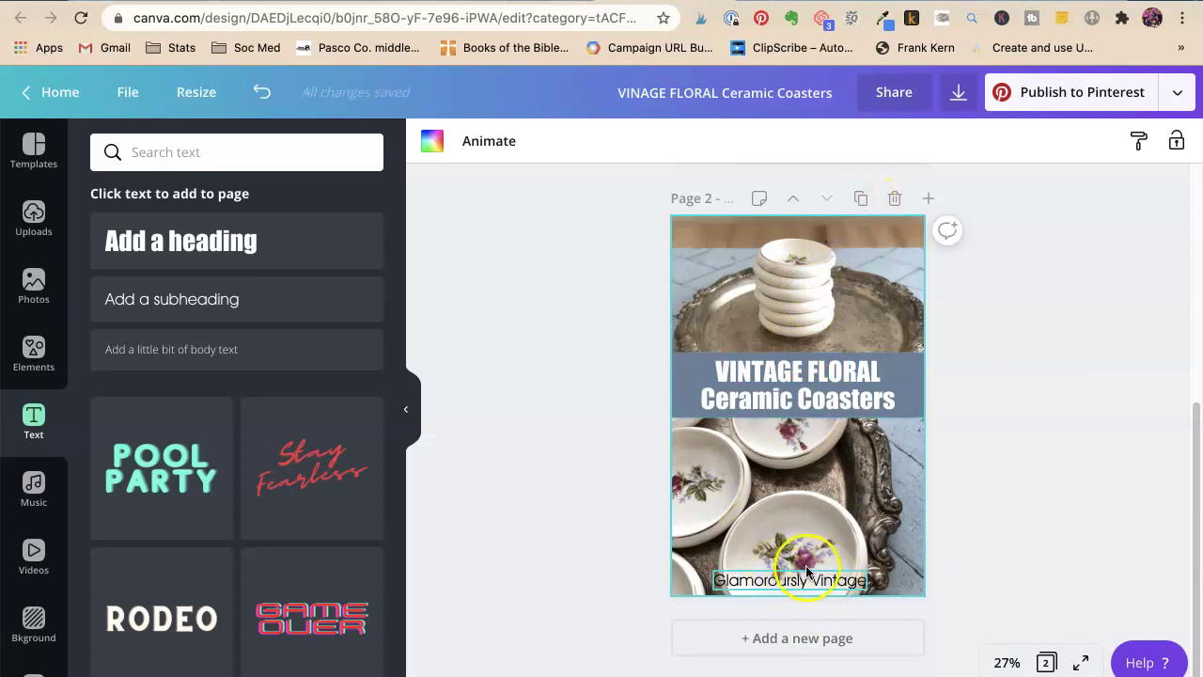
left_click(785, 534)
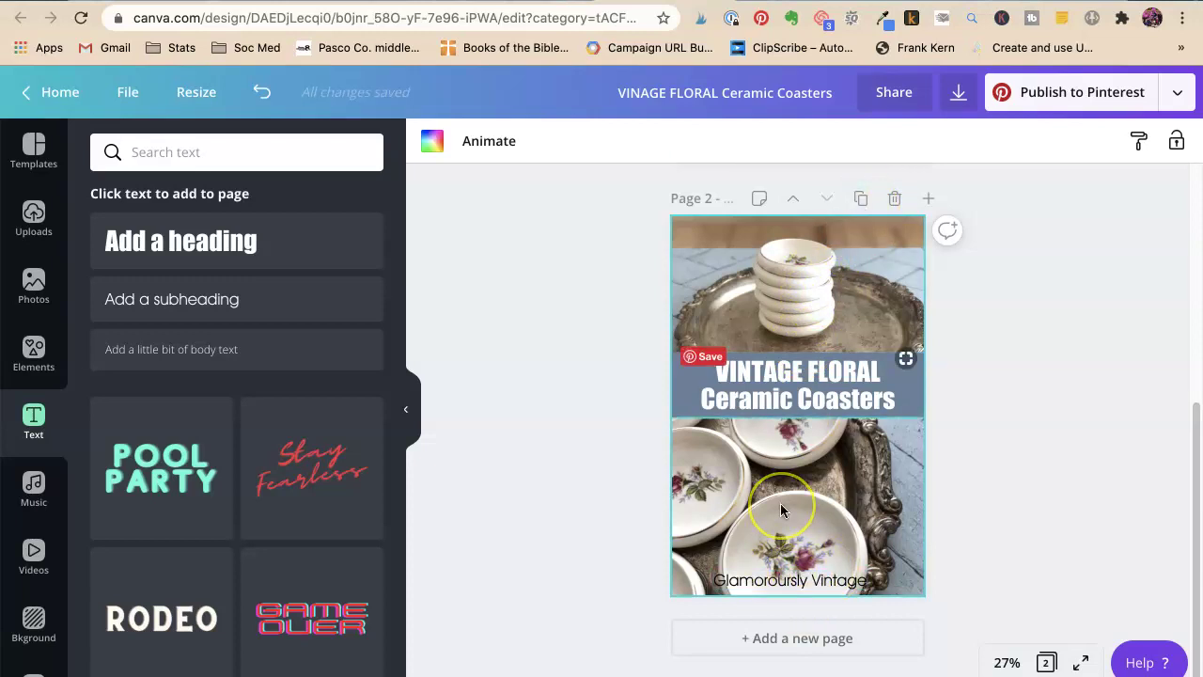
Add a blank page, then delete it again.
left_click(929, 199)
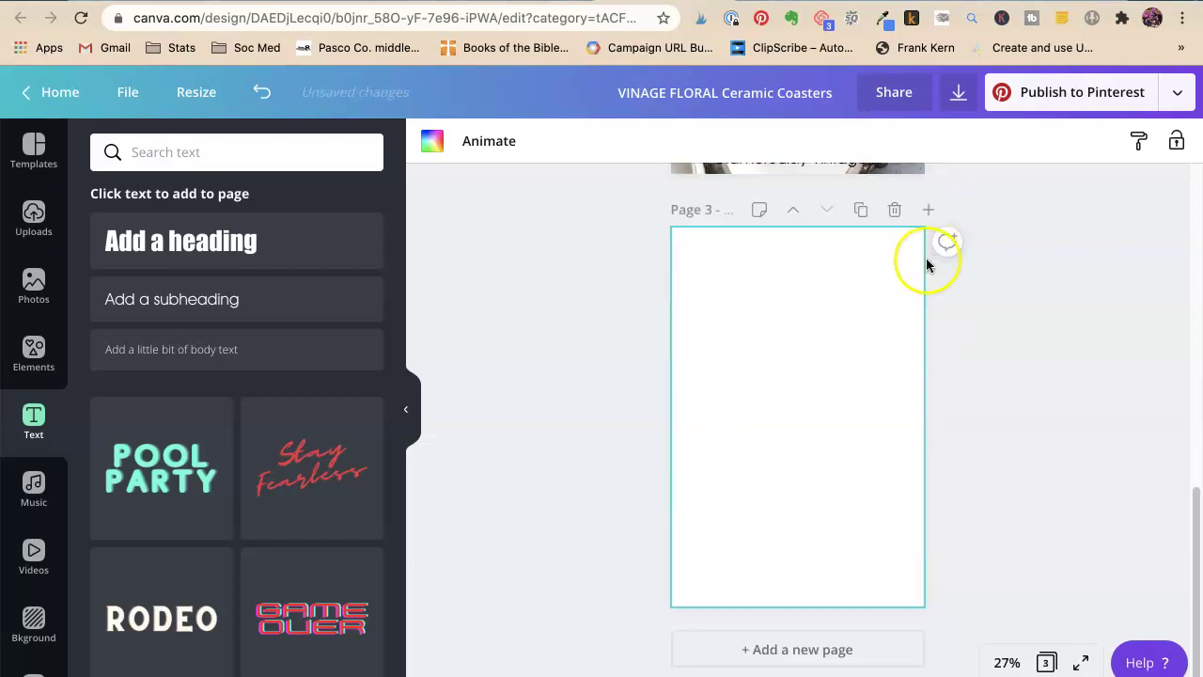
left_click(894, 198)
left_click(797, 385)
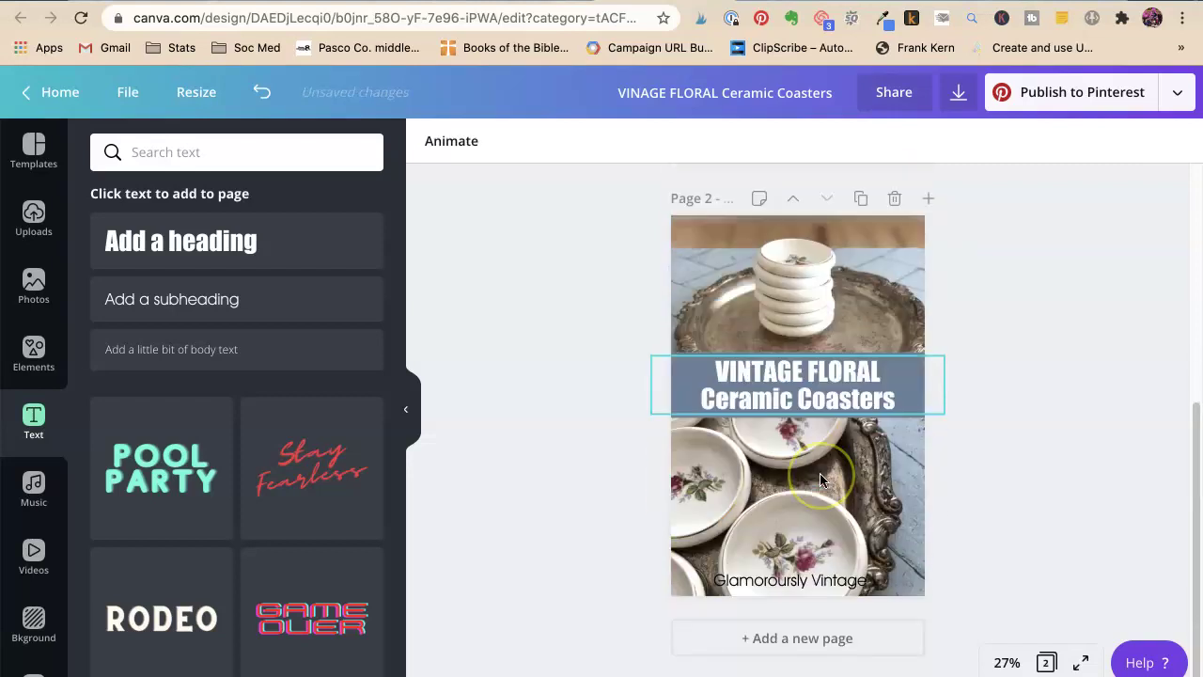
left_click(820, 473)
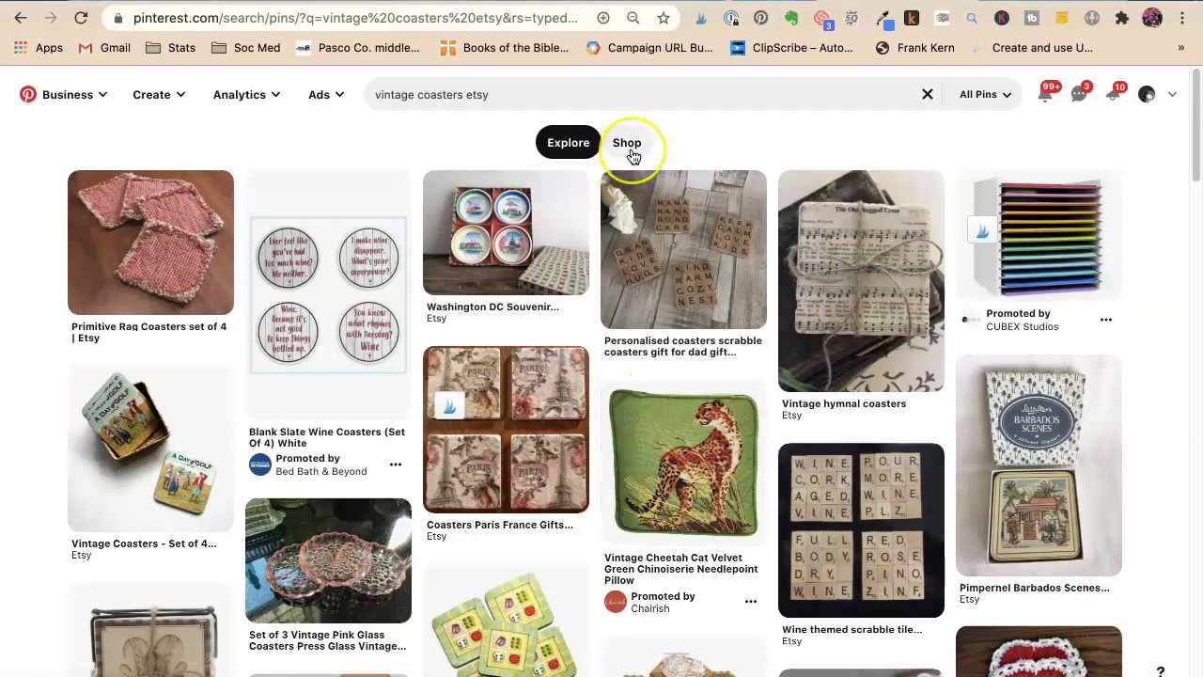
Filter the 'vintage coasters etsy' Pinterest results to Shop pins, then return to Canva.
left_click(627, 143)
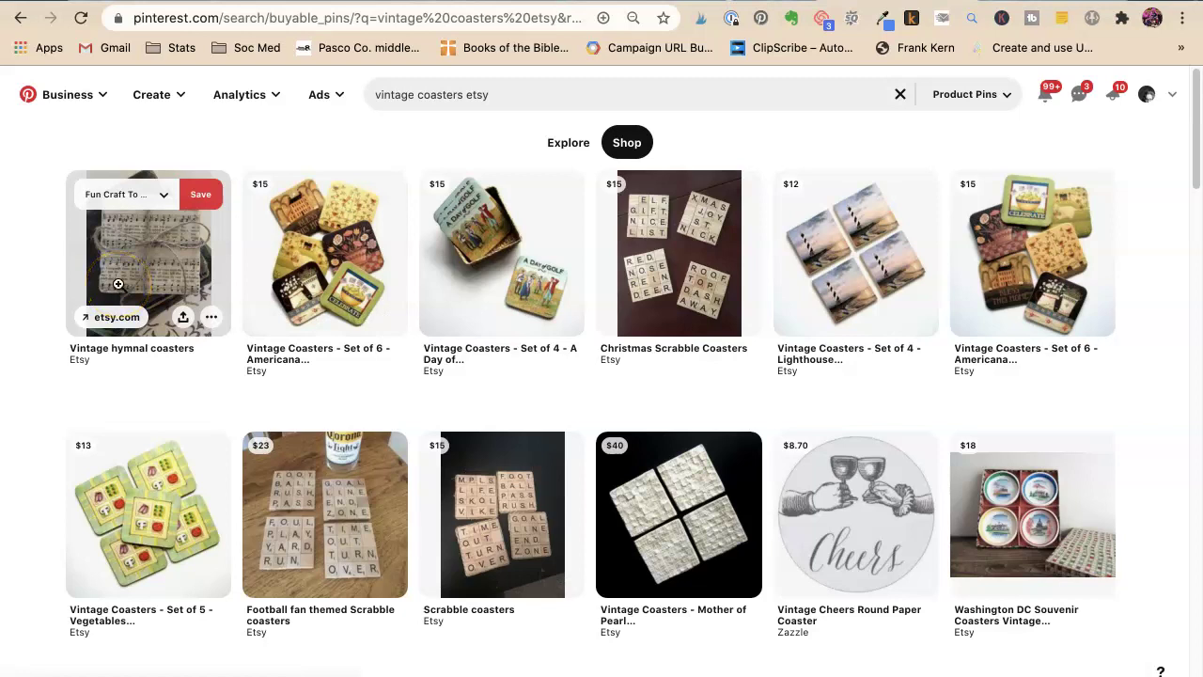
scroll(677, 300, "down", 3)
scroll(677, 301, "down", 1)
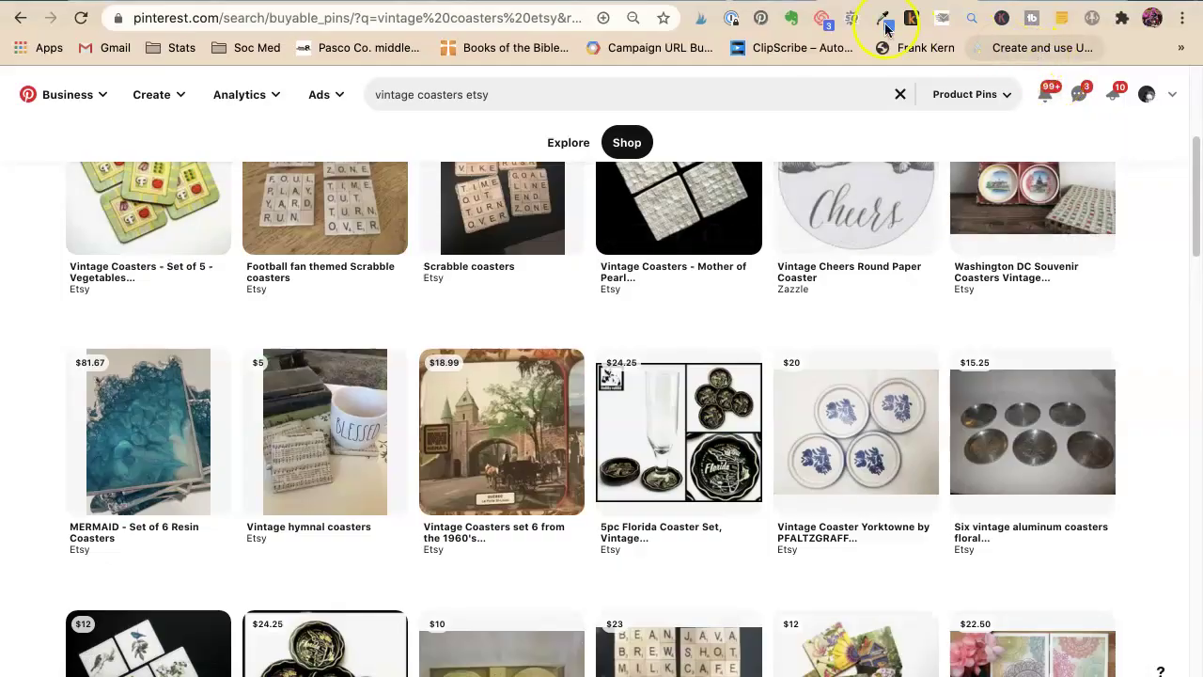
key("ctrl+Tab")
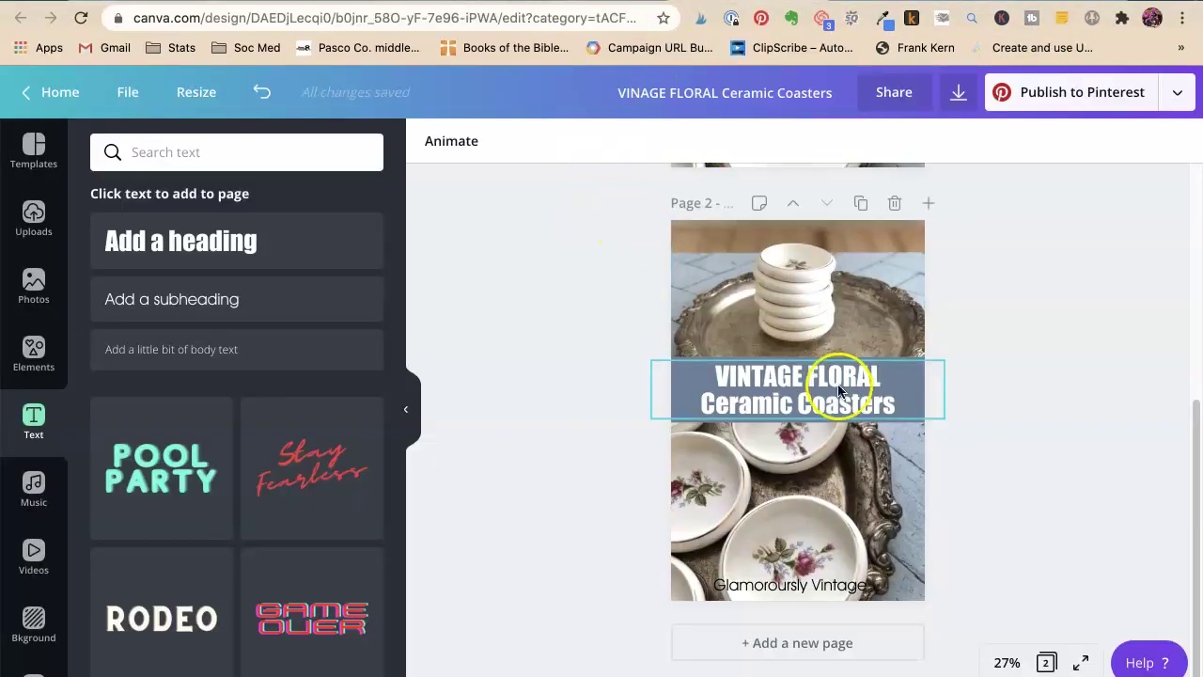
Delete the duplicate pin page and add a new blank page.
left_click(836, 412)
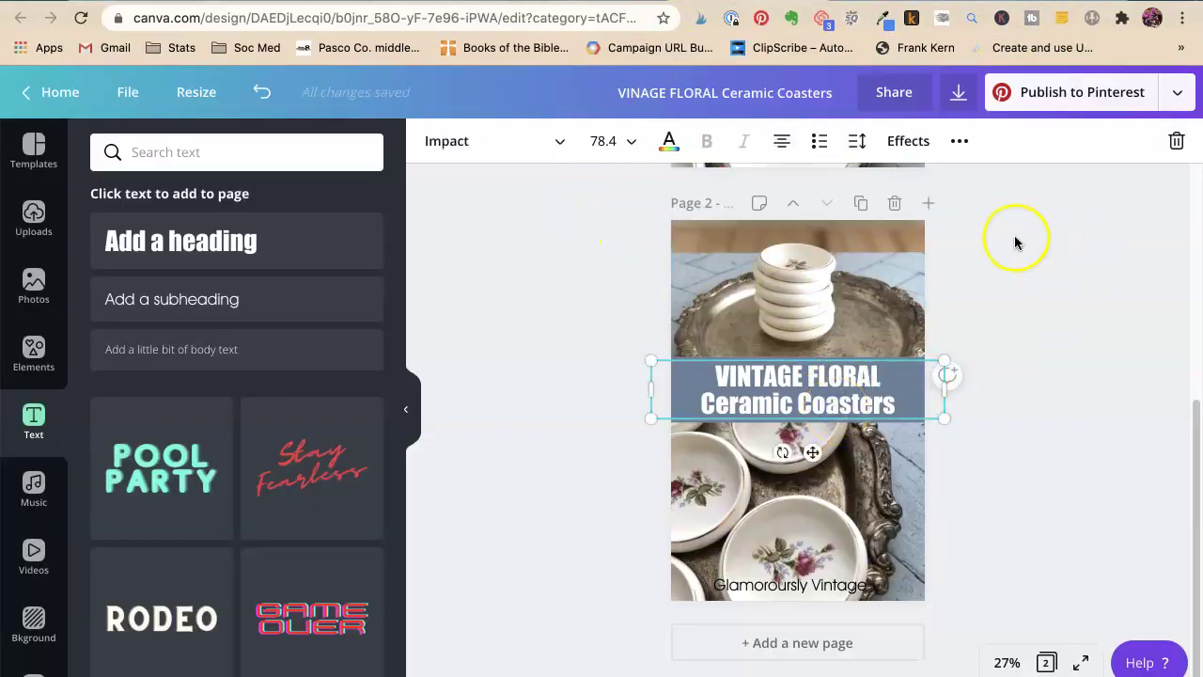
left_click(894, 203)
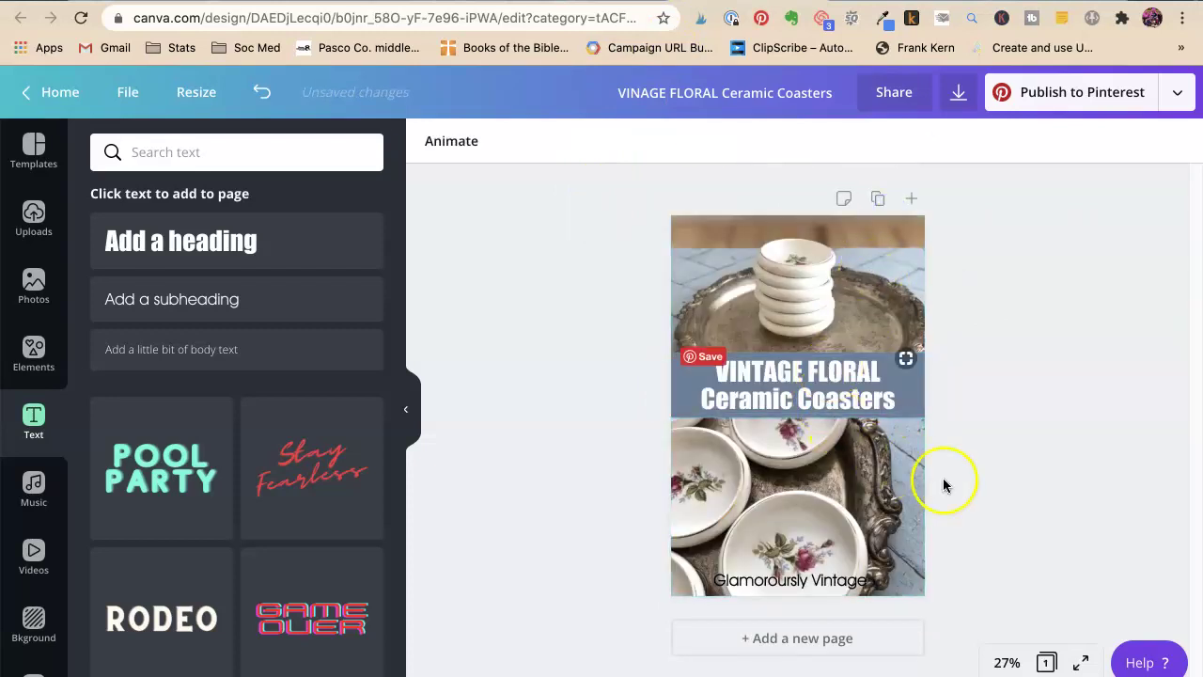
left_click(797, 637)
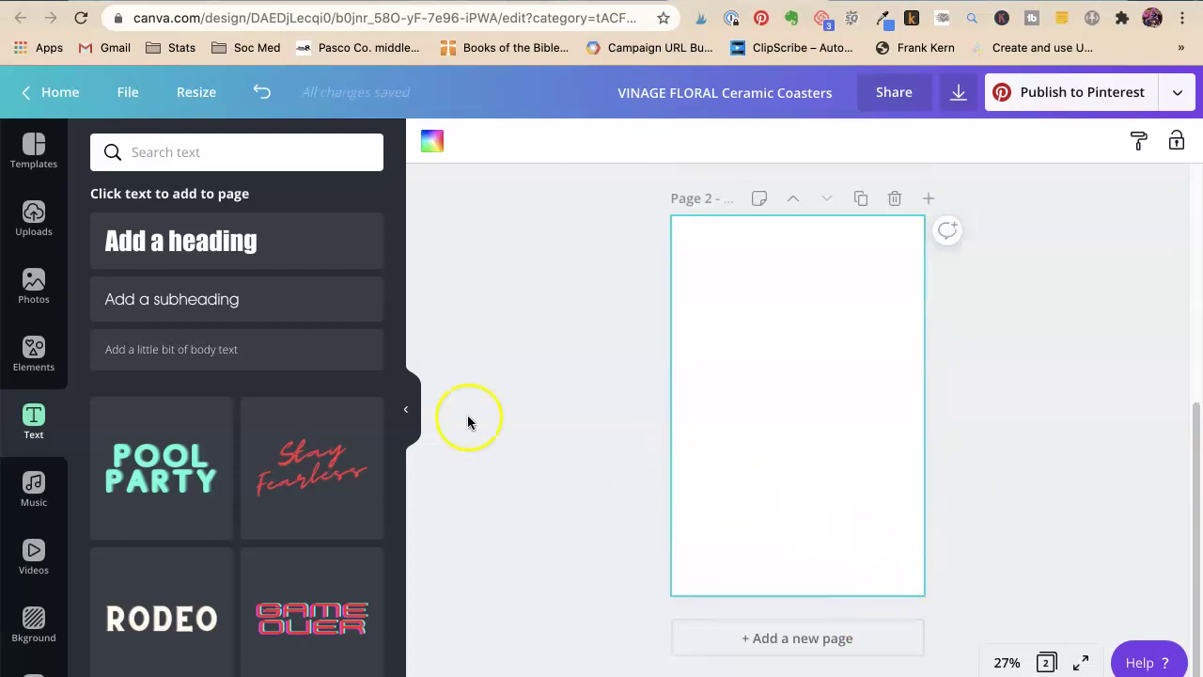
Fill the new page with the uploaded tray-of-coasters photo and duplicate that page.
left_click(34, 220)
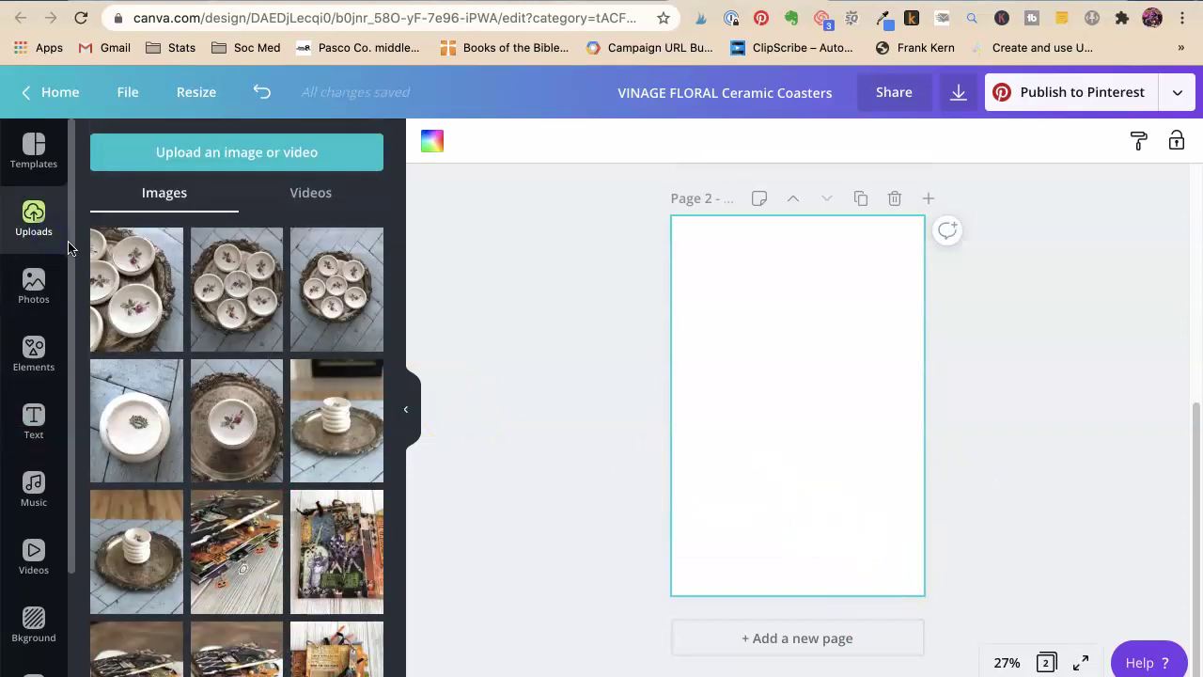
left_click_drag(336, 289, 674, 385)
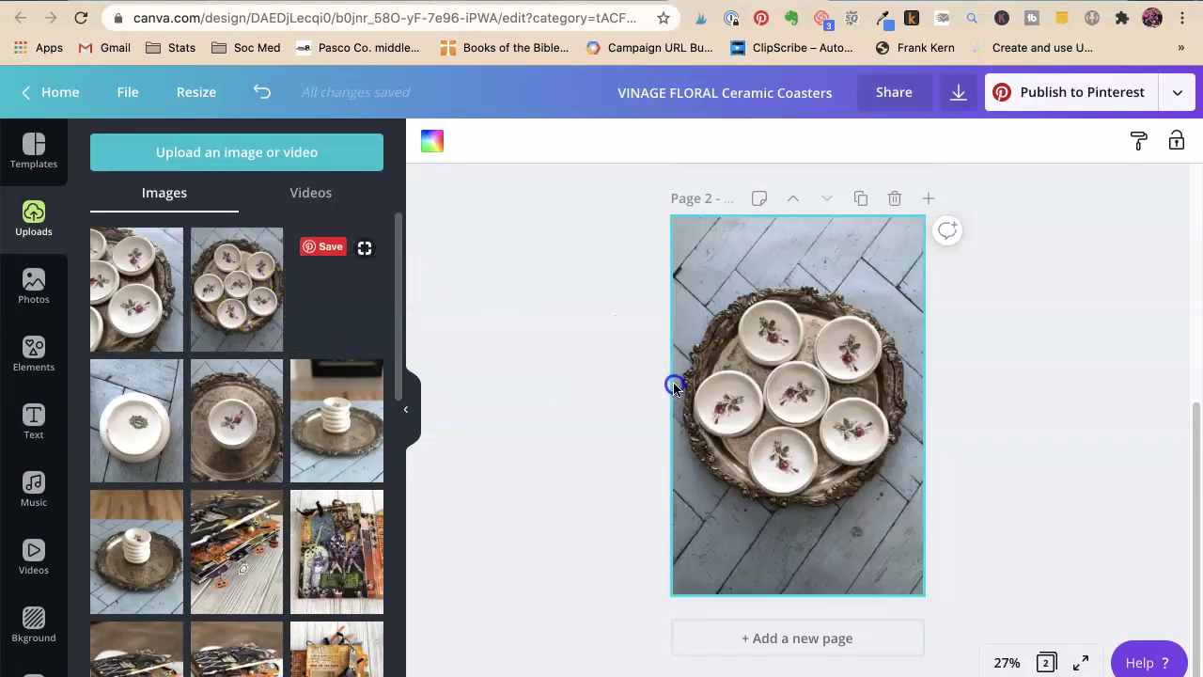
left_click(549, 332)
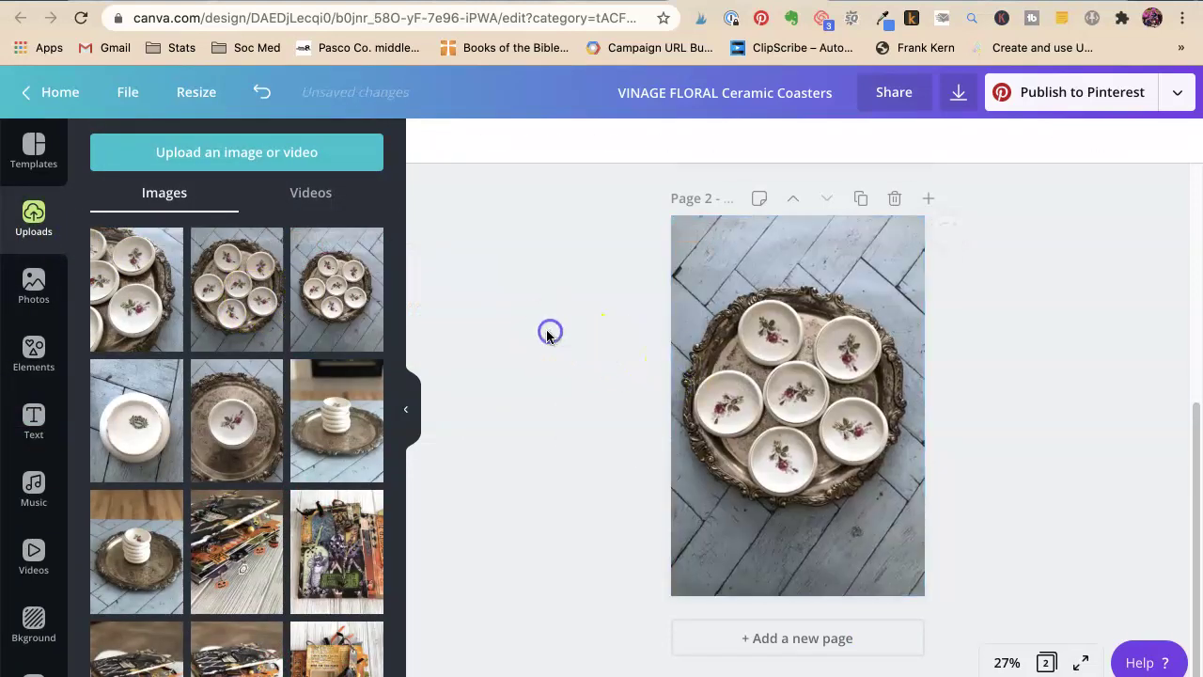
left_click(796, 637)
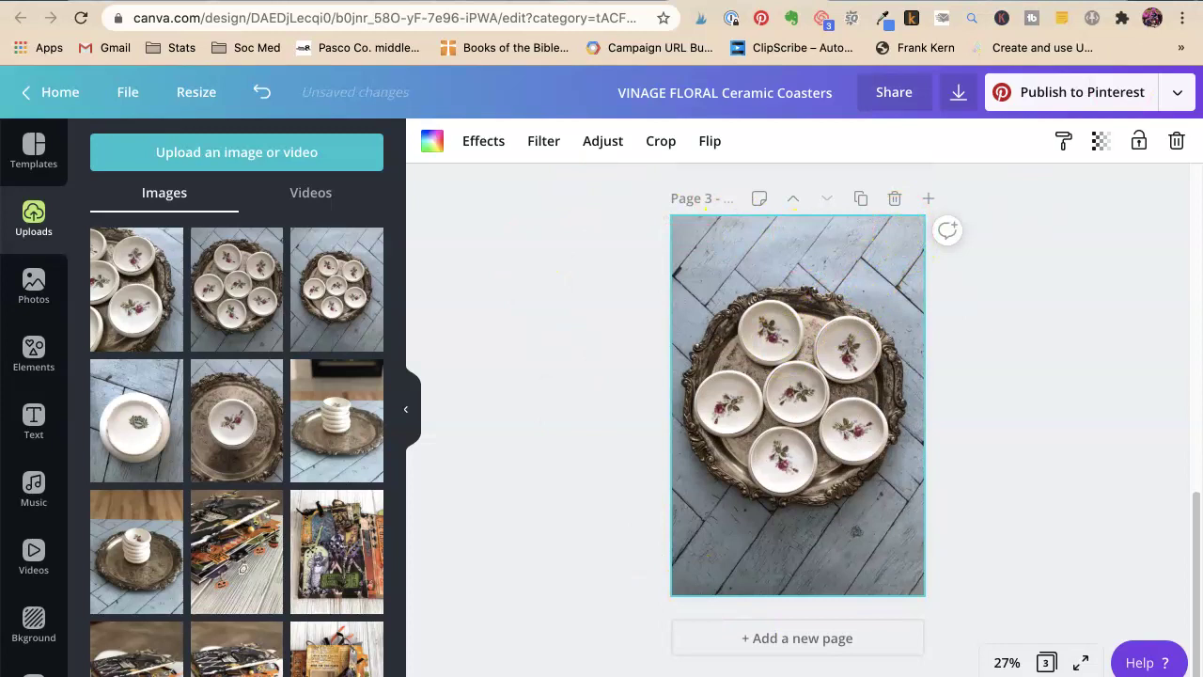
key("ctrl+Tab")
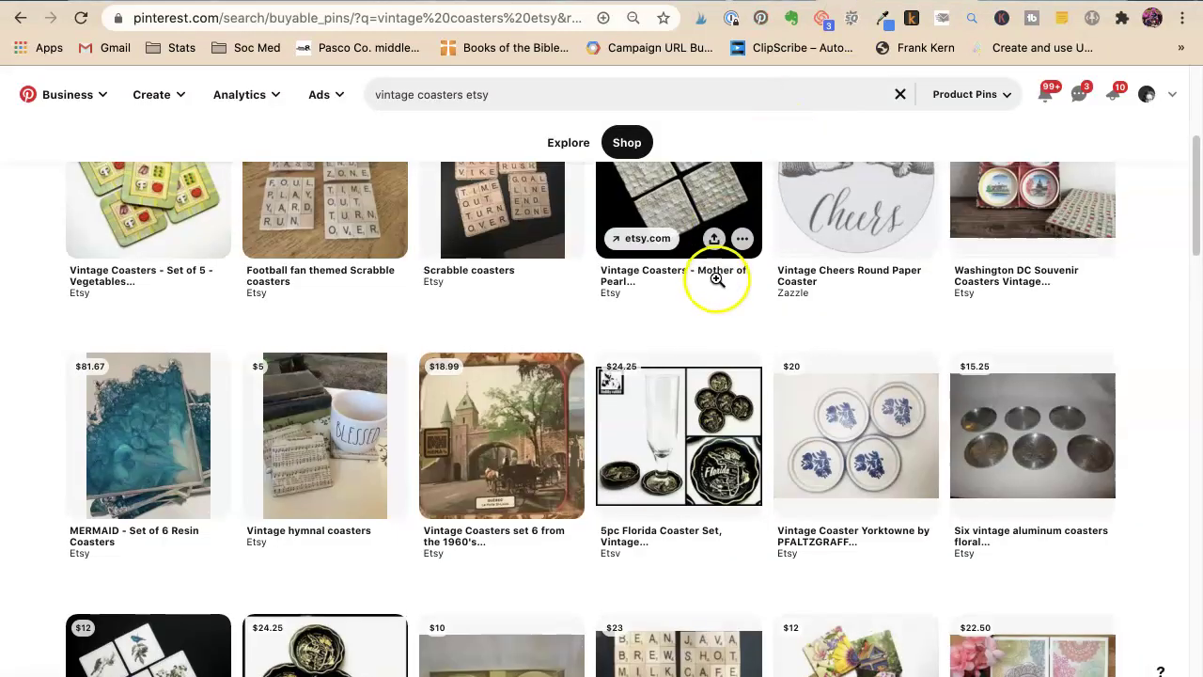
scroll(720, 282, "up", 2)
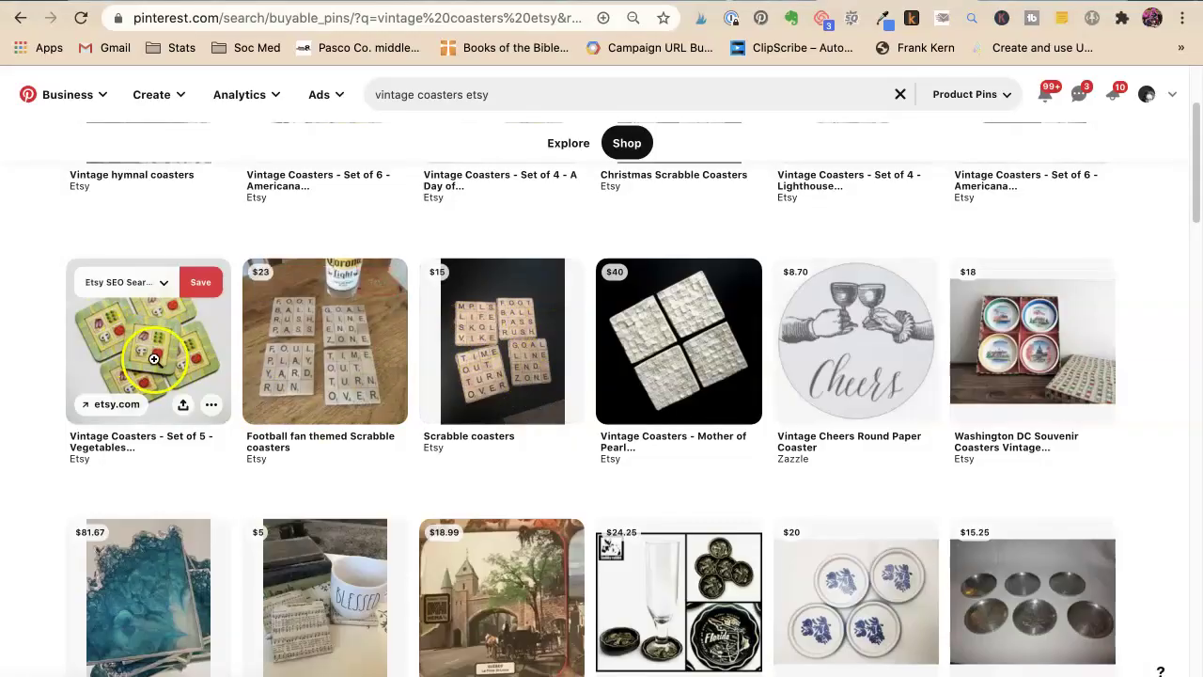
scroll(157, 354, "down", 3)
scroll(157, 354, "down", 3)
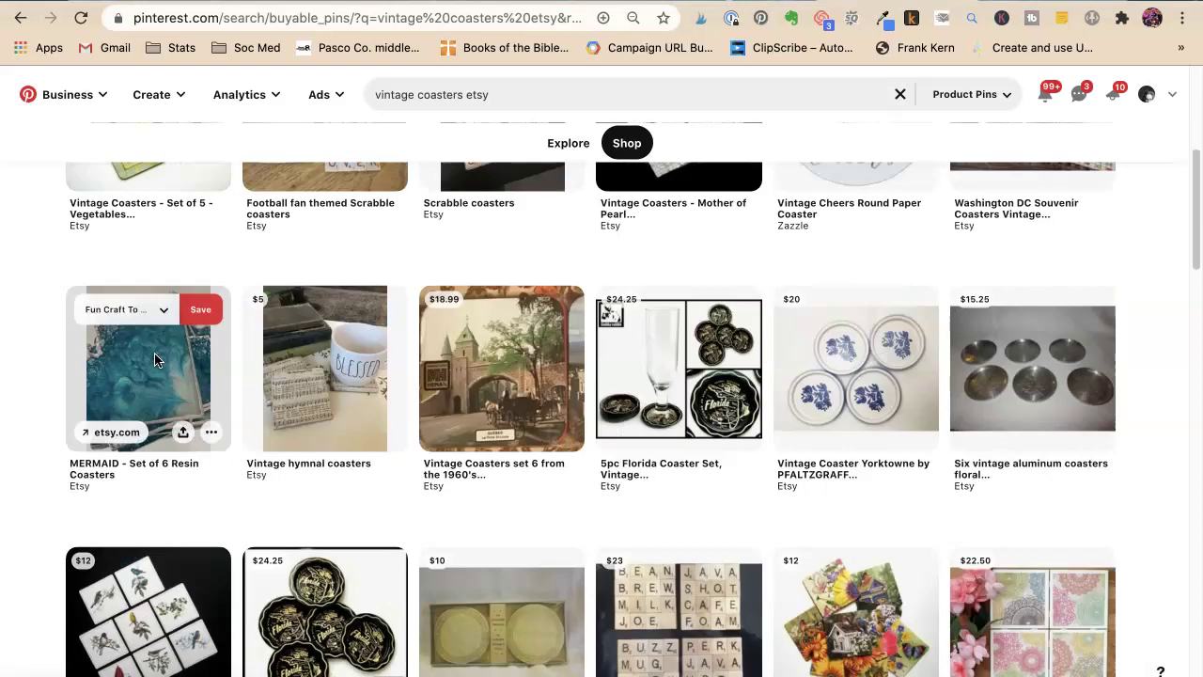
scroll(157, 354, "down", 3)
scroll(157, 357, "down", 1)
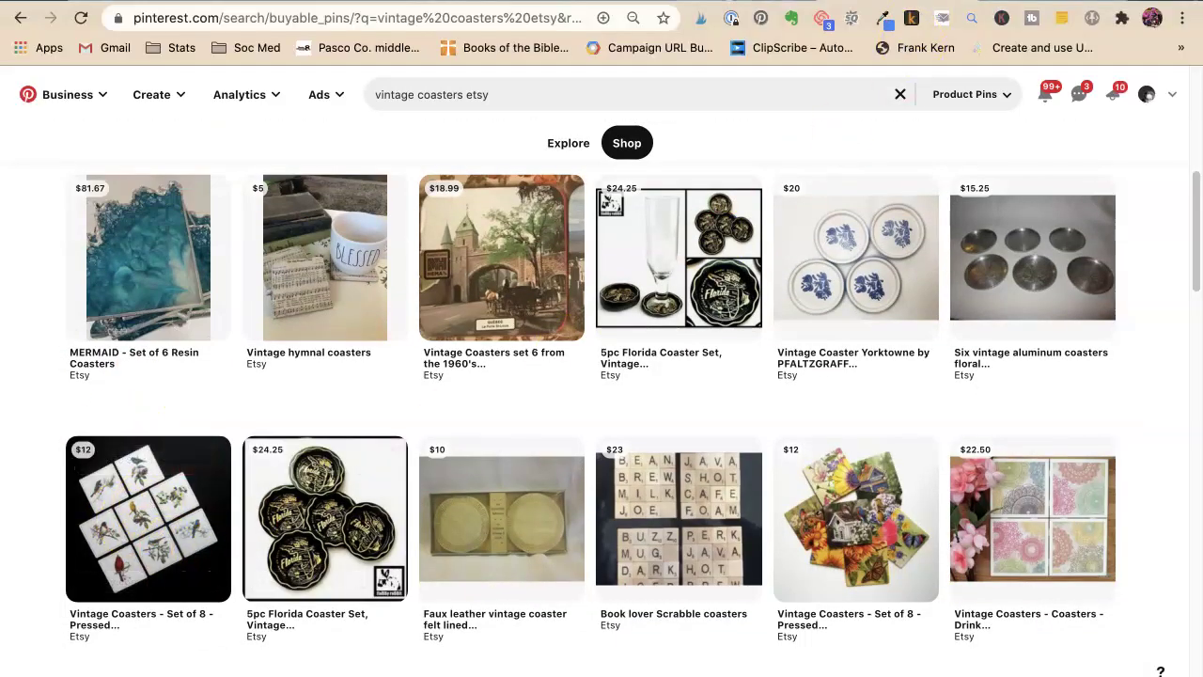
Switch back to the Canva design after browsing more Etsy coaster listings.
left_click(827, 17)
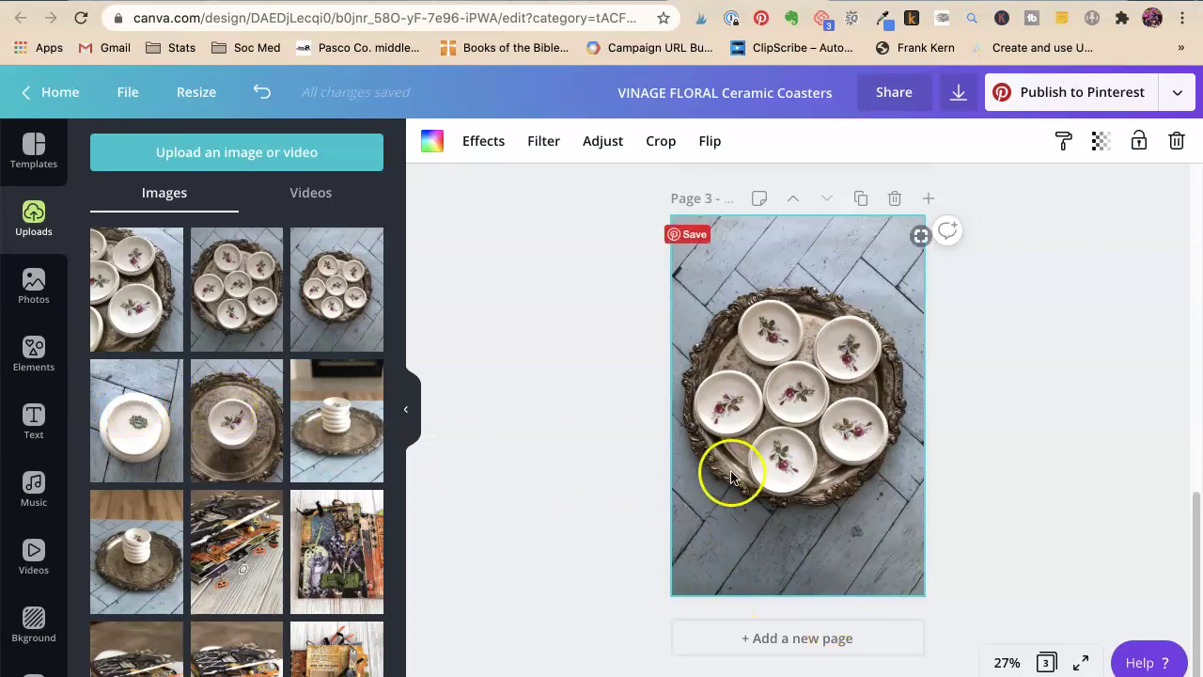
scroll(733, 476, "up", 3)
scroll(733, 476, "down", 1)
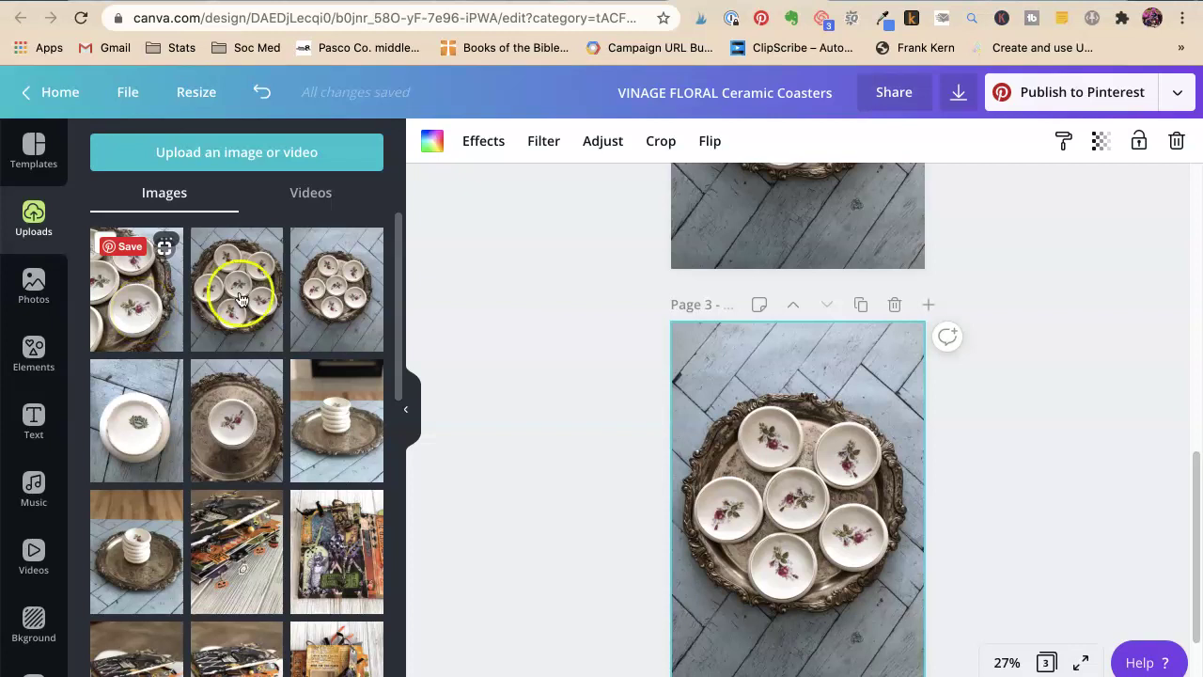
Place the second uploaded tray photo on page 3 and crop-enlarge it beyond the page edges.
left_click_drag(252, 301, 714, 451)
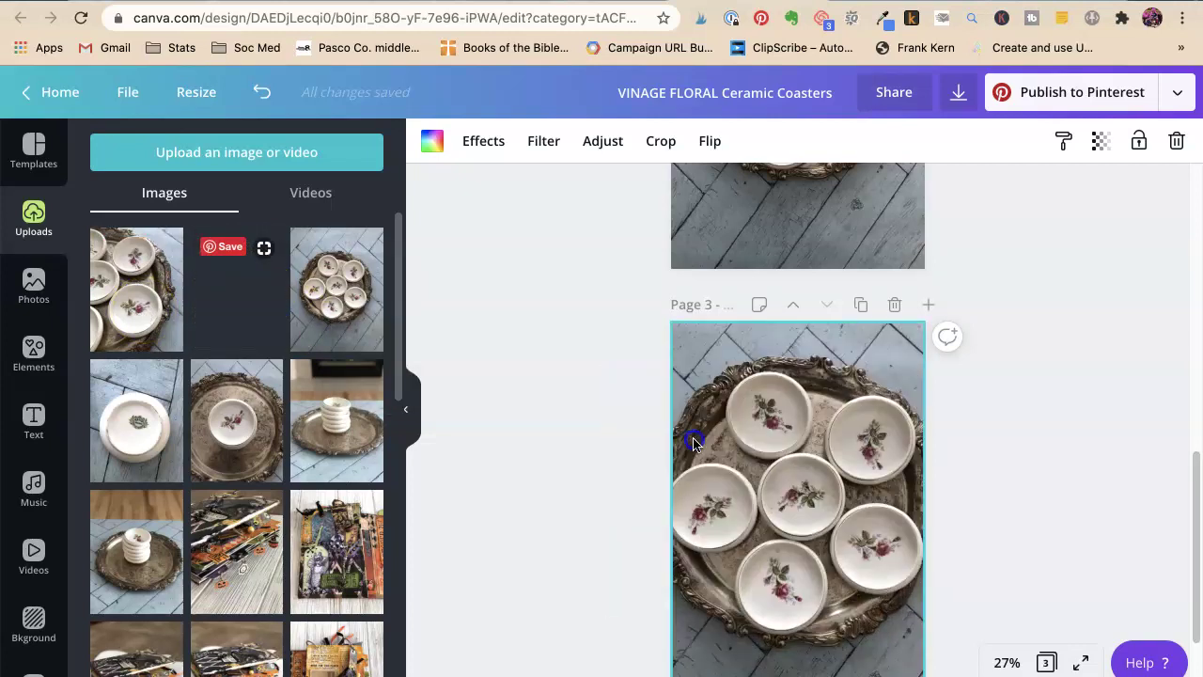
left_click(877, 498)
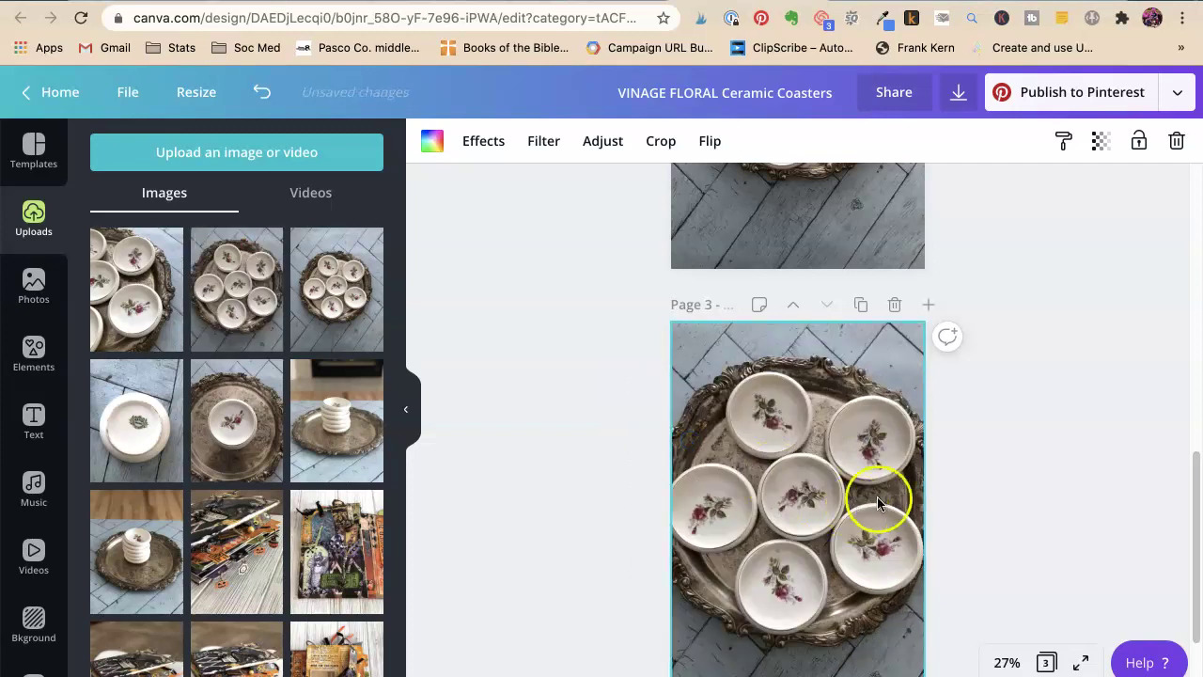
double_click(838, 413)
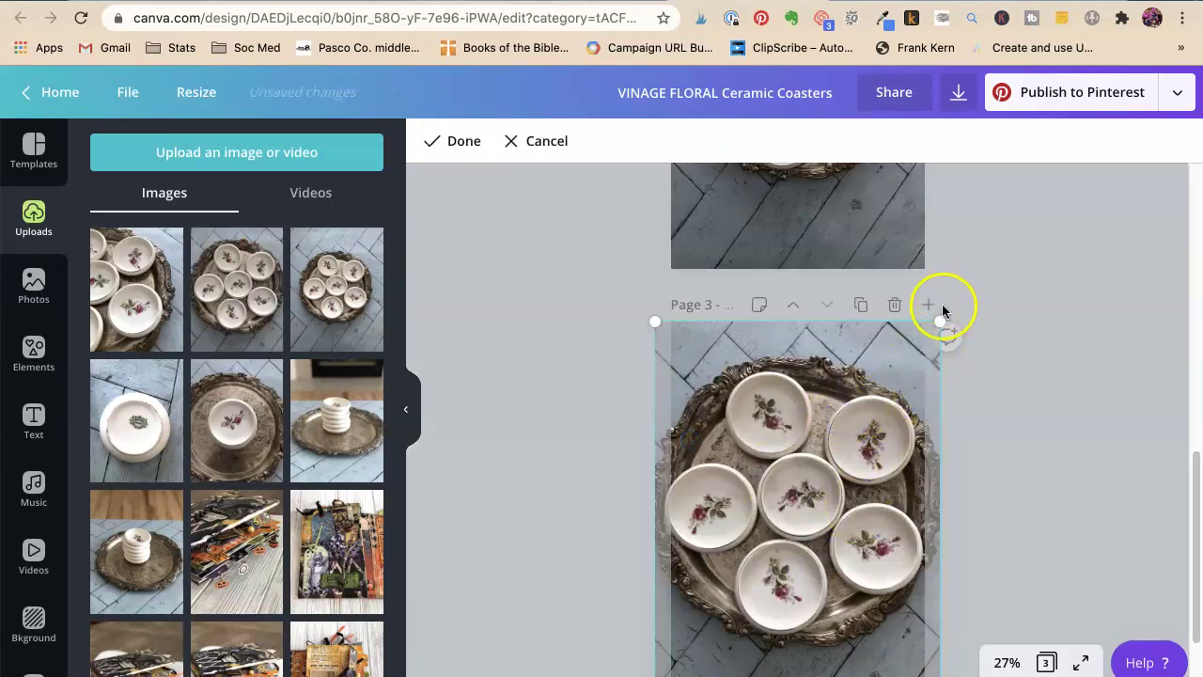
left_click_drag(940, 321, 1010, 261)
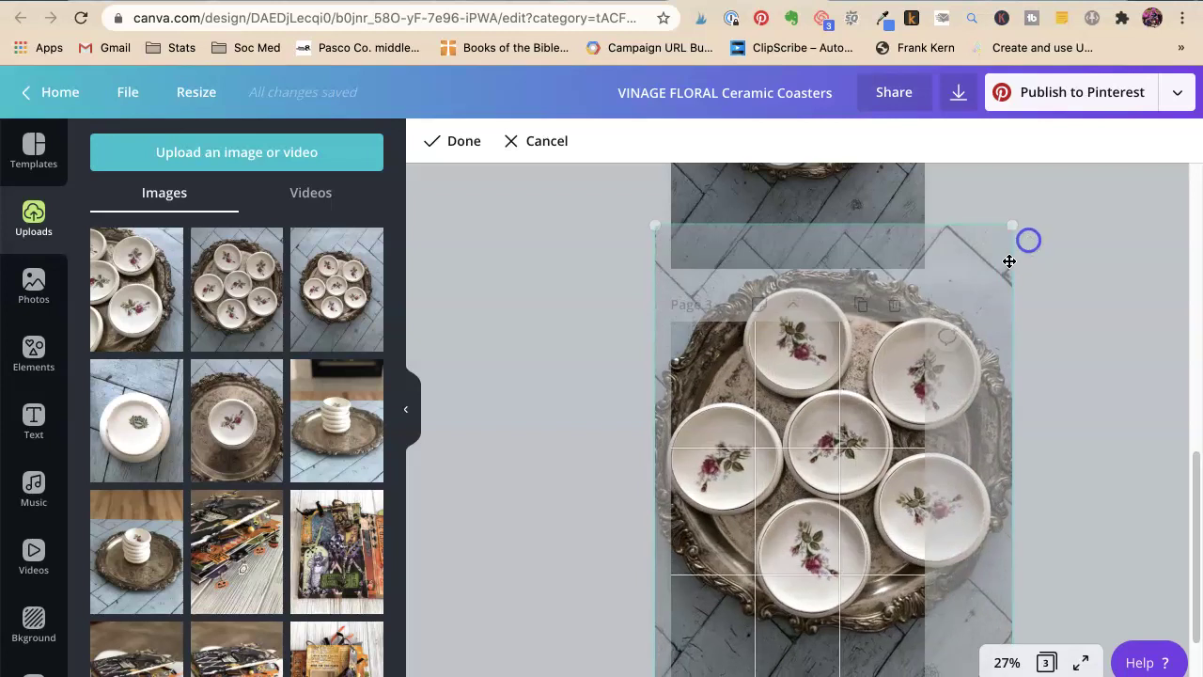
left_click_drag(787, 399, 741, 442)
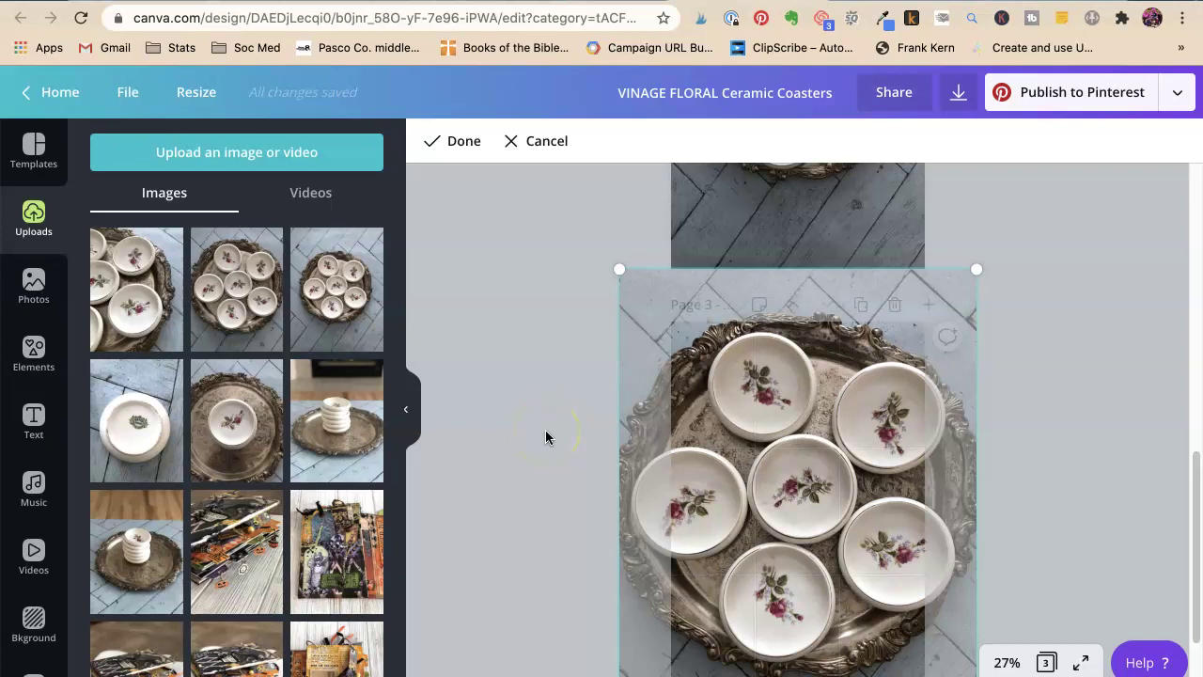
Apply the crop and shift the tray photo slightly within its page 3 frame.
left_click(545, 429)
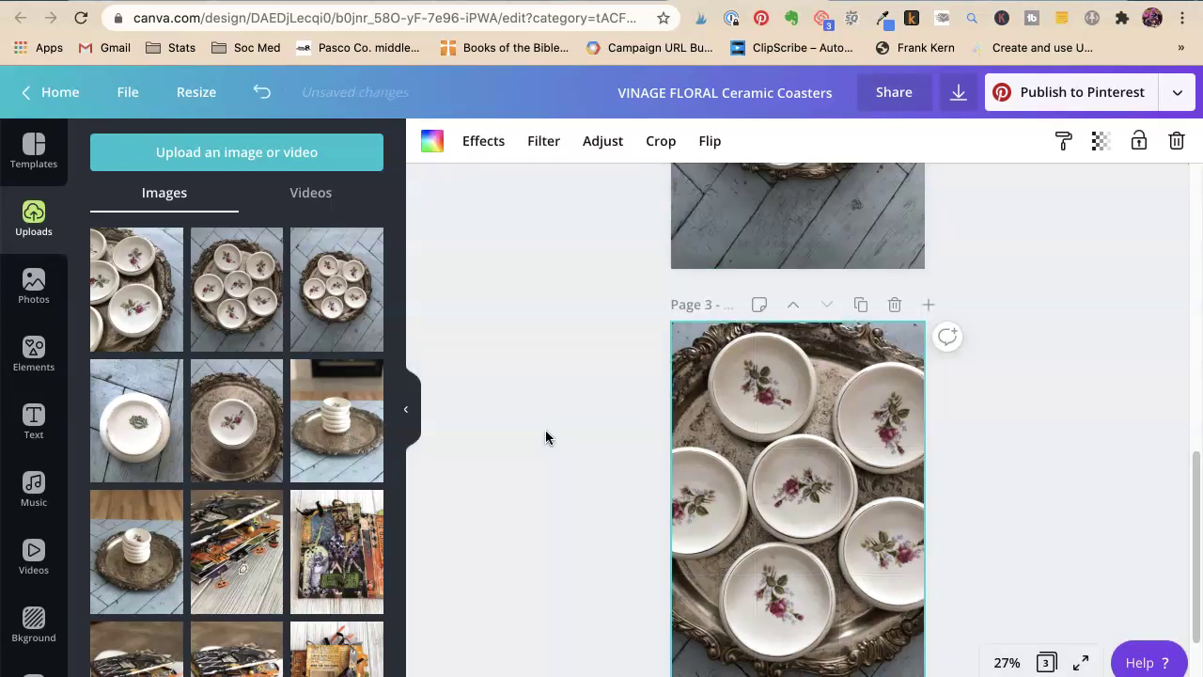
left_click(766, 493)
scroll(788, 479, "down", 3)
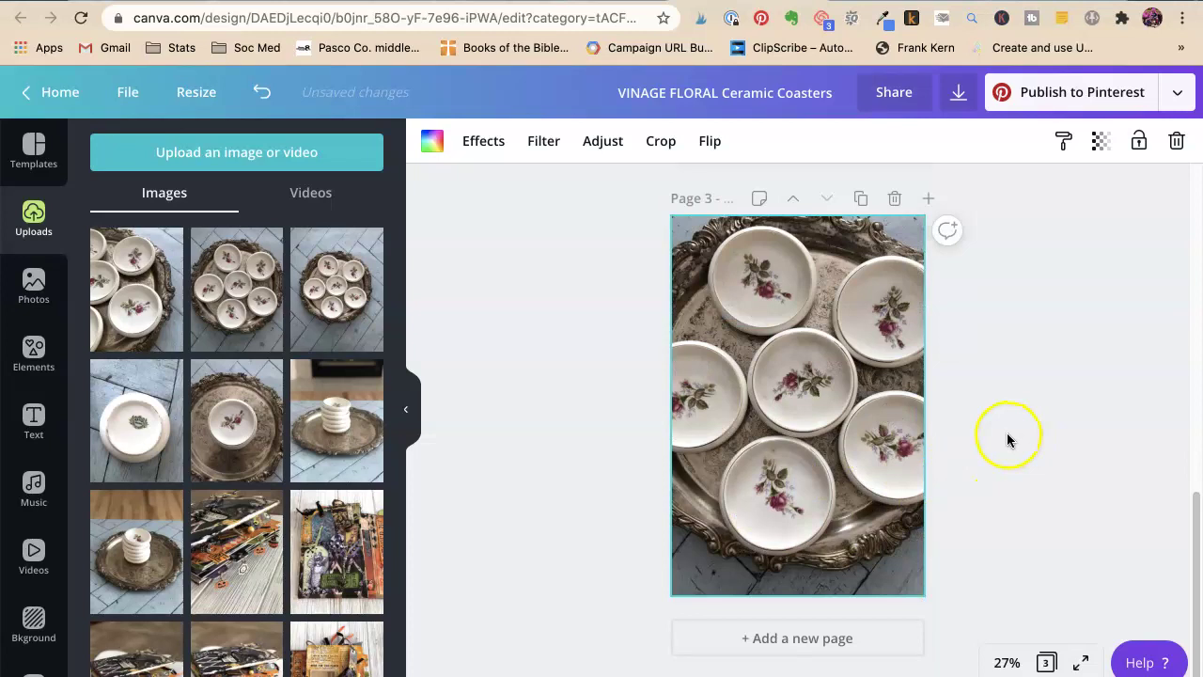
double_click(784, 380)
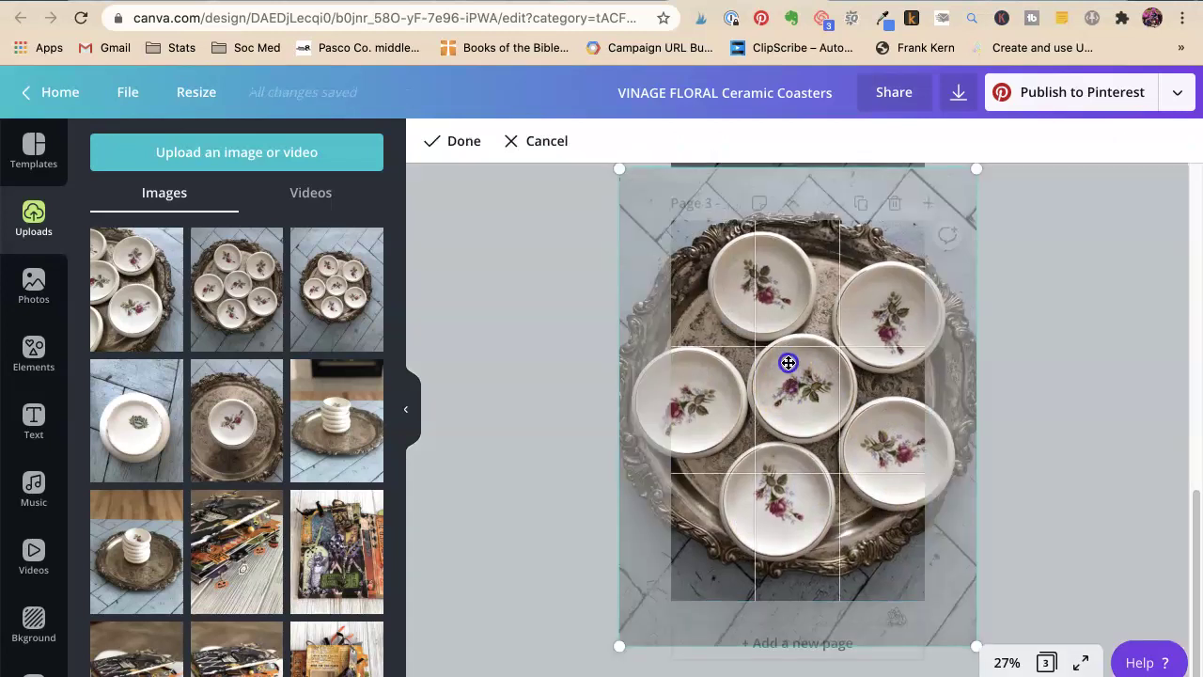
left_click_drag(785, 380, 784, 377)
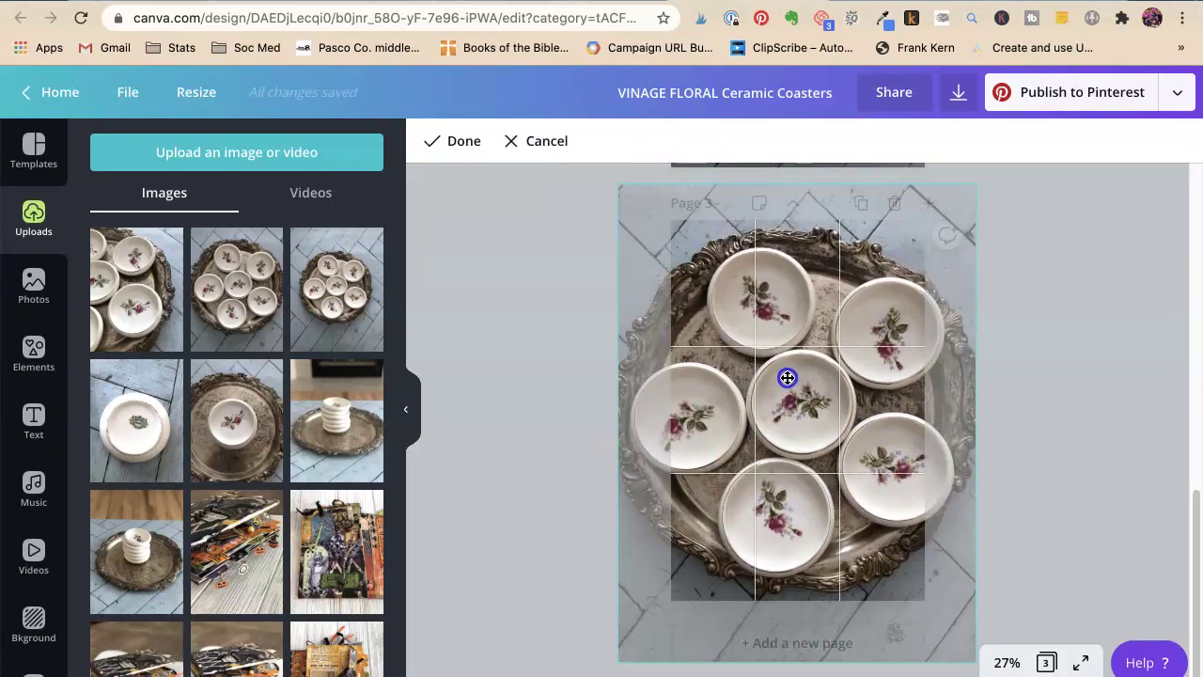
left_click(525, 370)
mouse_move(199, 305)
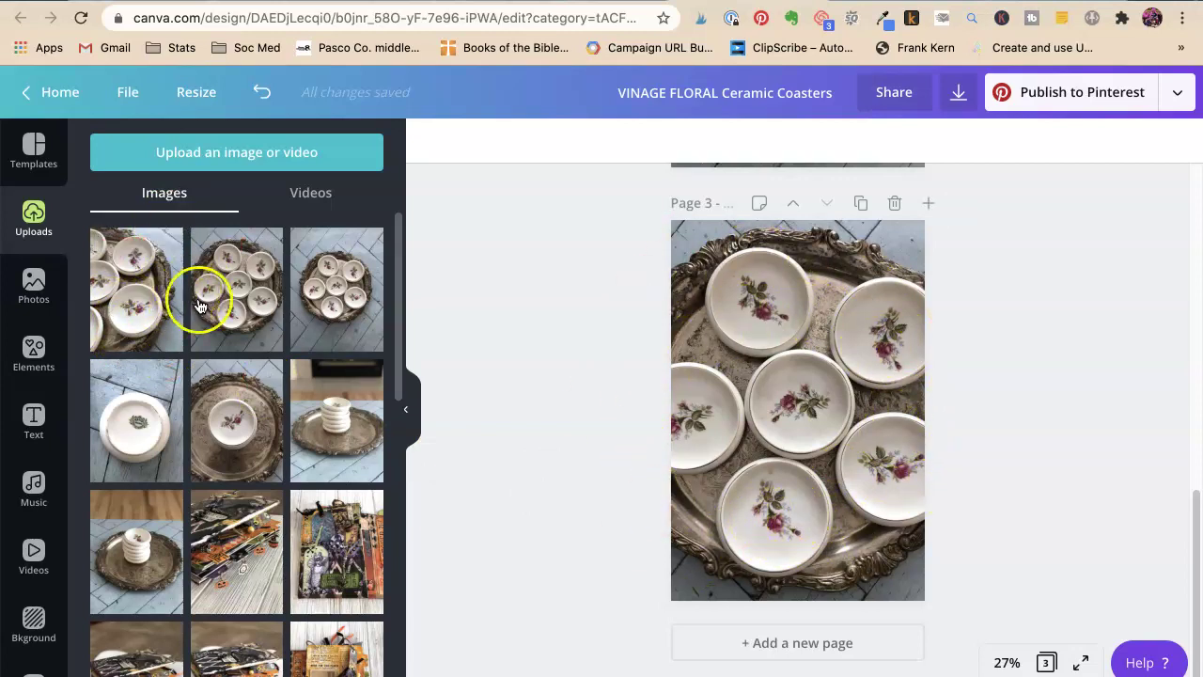
Nudge the tray photo upward to recenter the coasters on page 3.
double_click(780, 471)
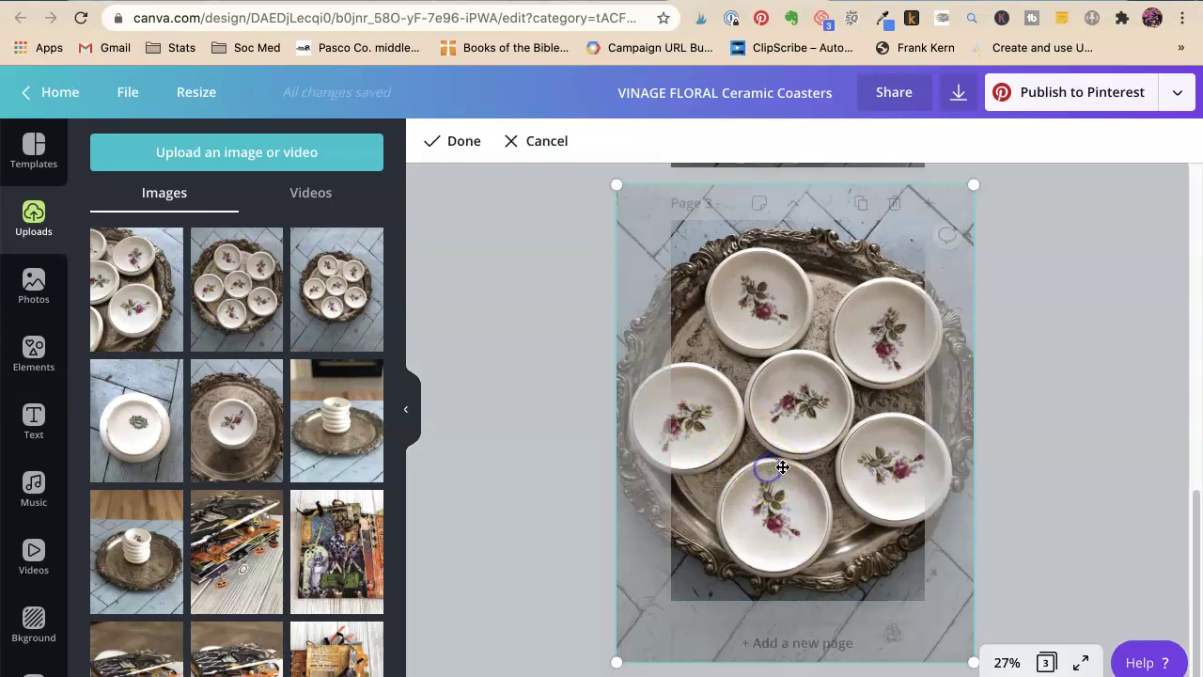
left_click_drag(780, 470, 781, 455)
left_click(468, 422)
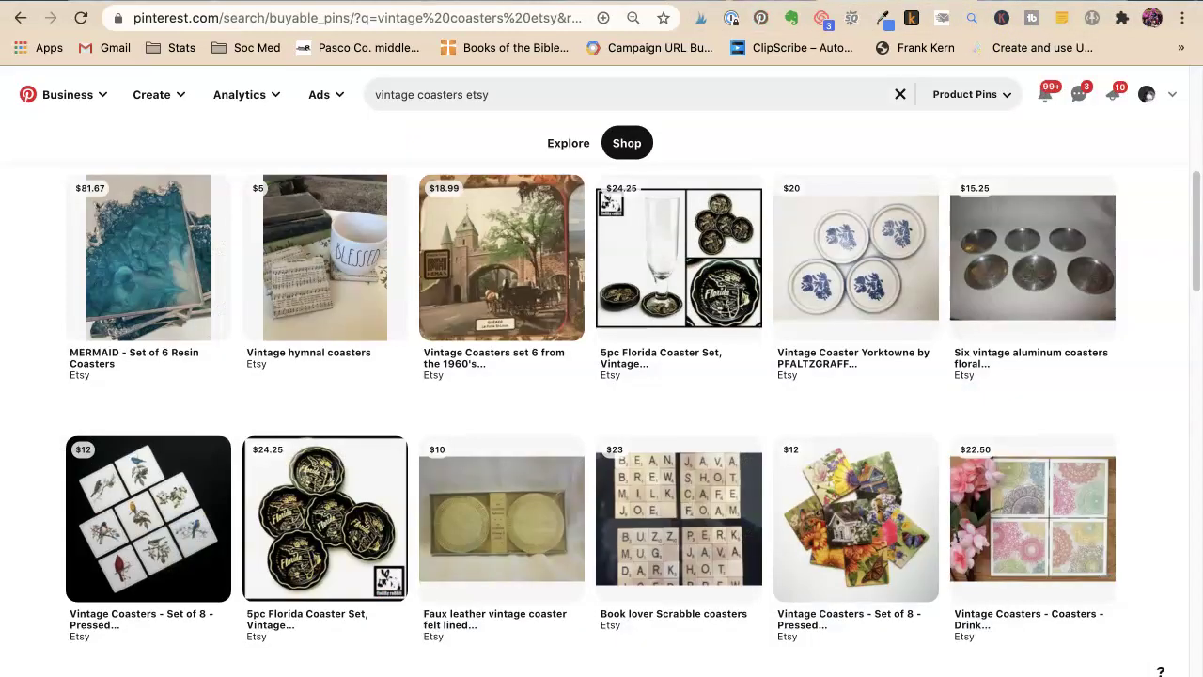
key("ctrl+Tab")
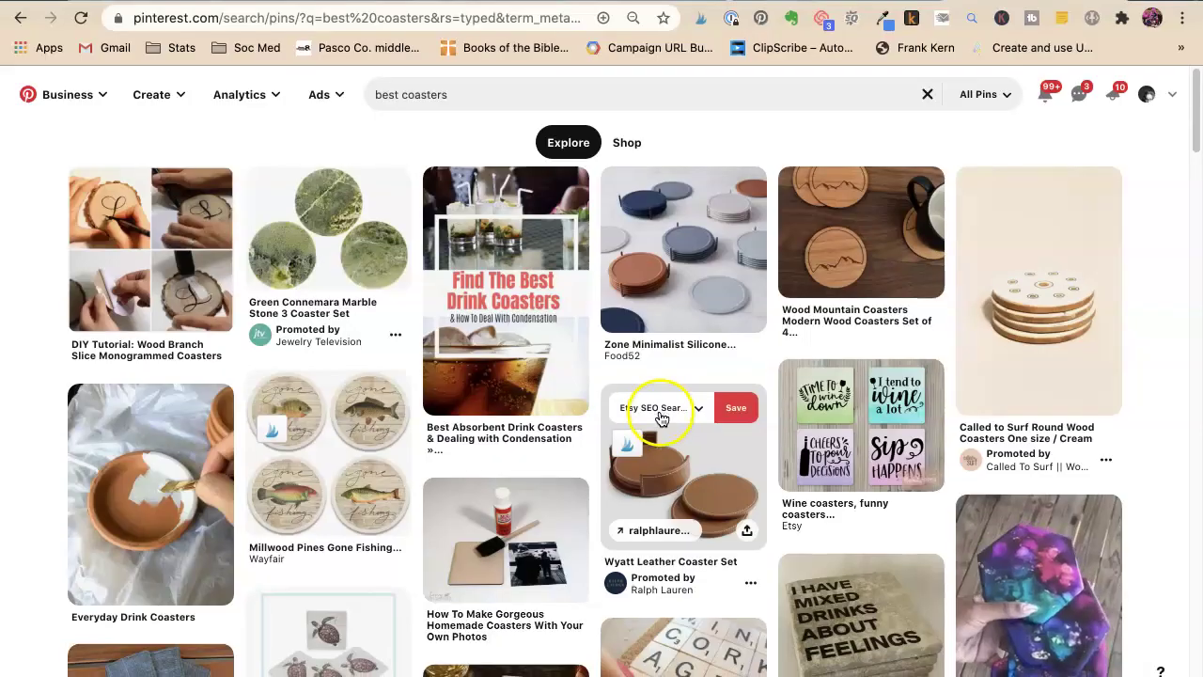
scroll(658, 433, "down", 1)
scroll(658, 418, "up", 1)
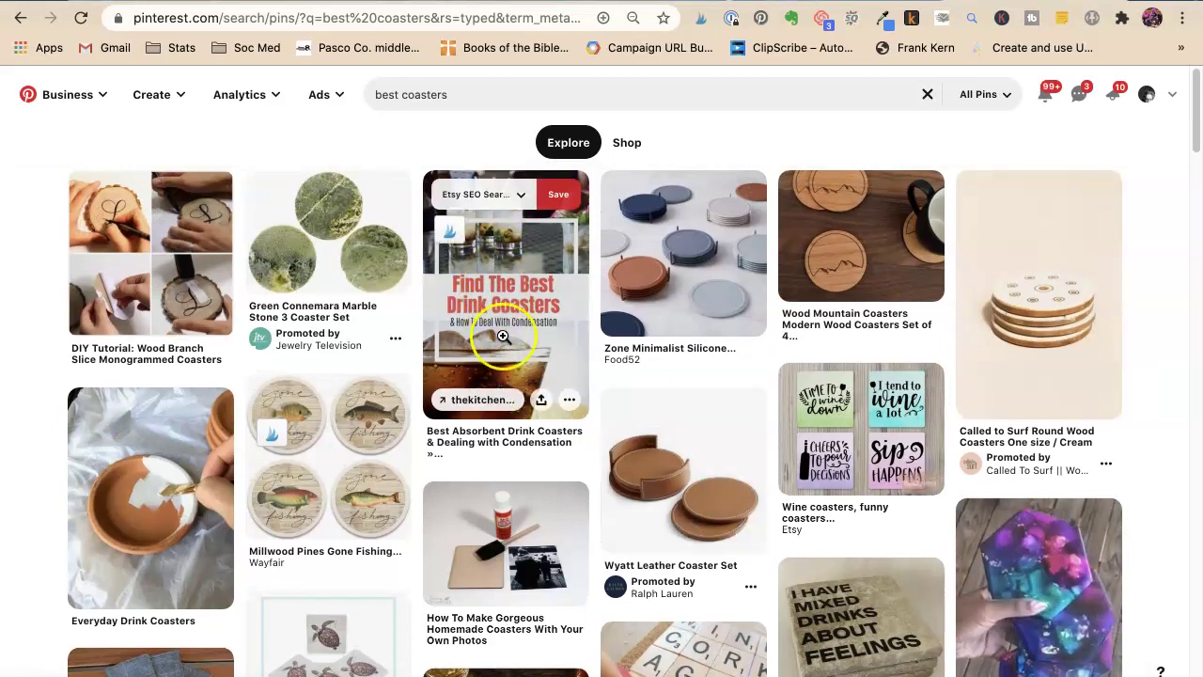
scroll(434, 334, "down", 1)
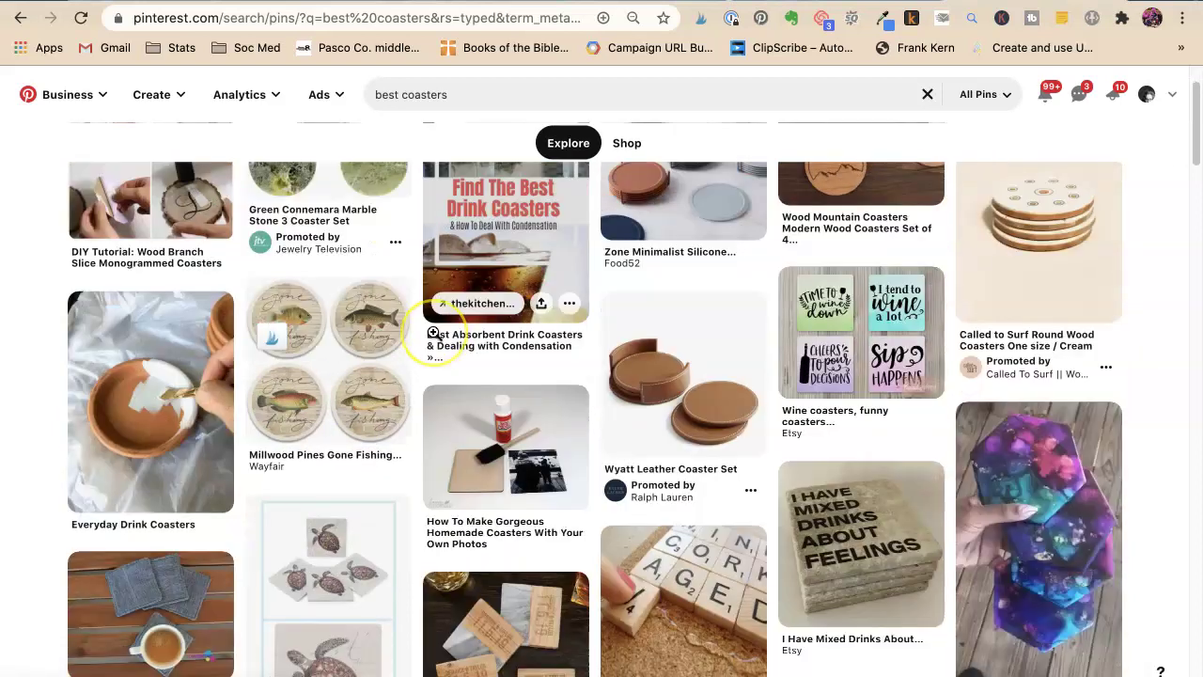
scroll(433, 333, "down", 3)
scroll(434, 334, "down", 2)
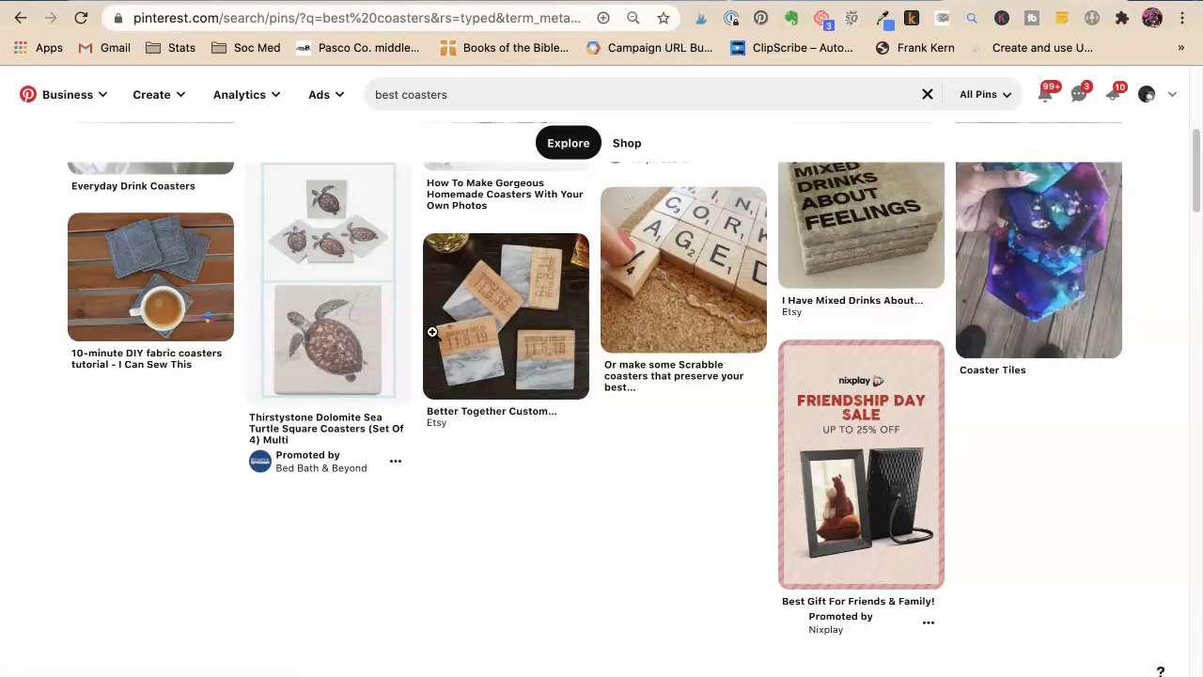
scroll(433, 334, "down", 2)
scroll(433, 332, "down", 2)
scroll(433, 331, "down", 2)
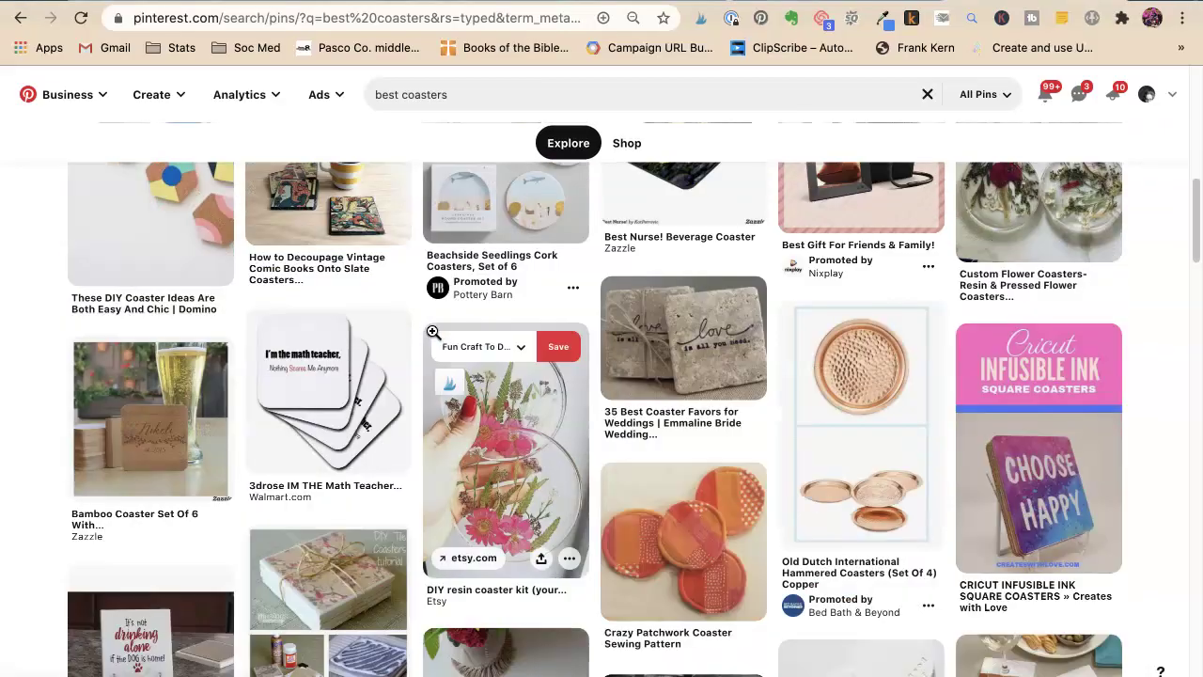
scroll(433, 332, "down", 1)
scroll(434, 332, "down", 1)
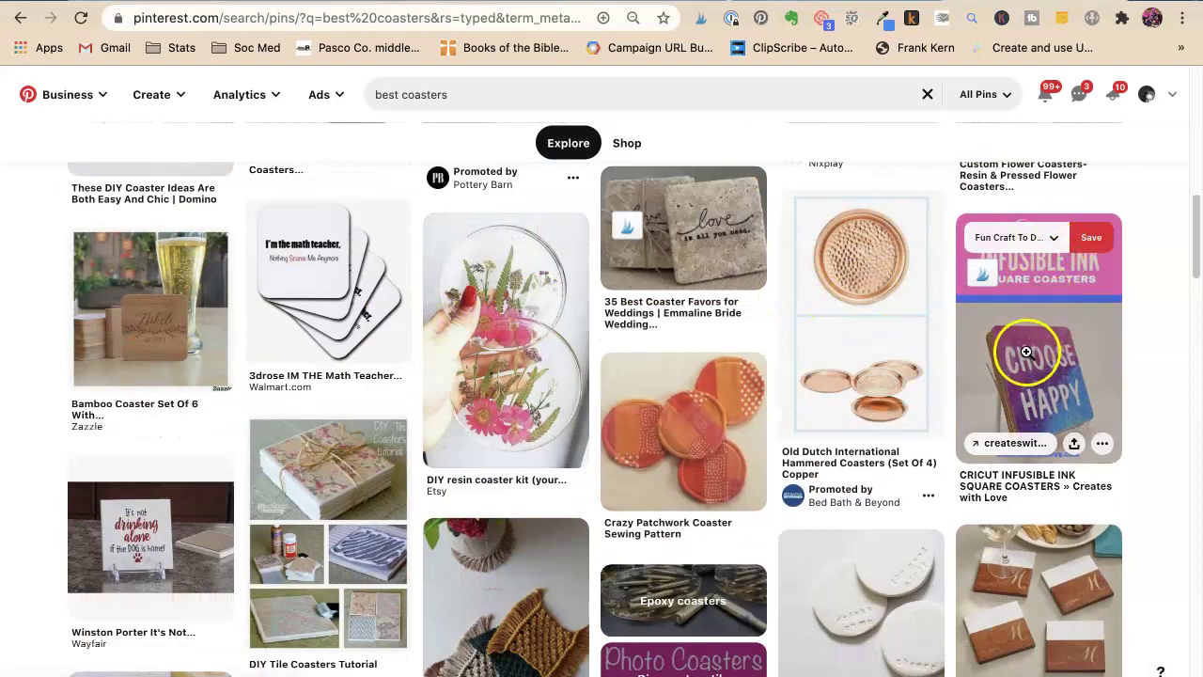
scroll(908, 390, "down", 2)
scroll(733, 390, "down", 2)
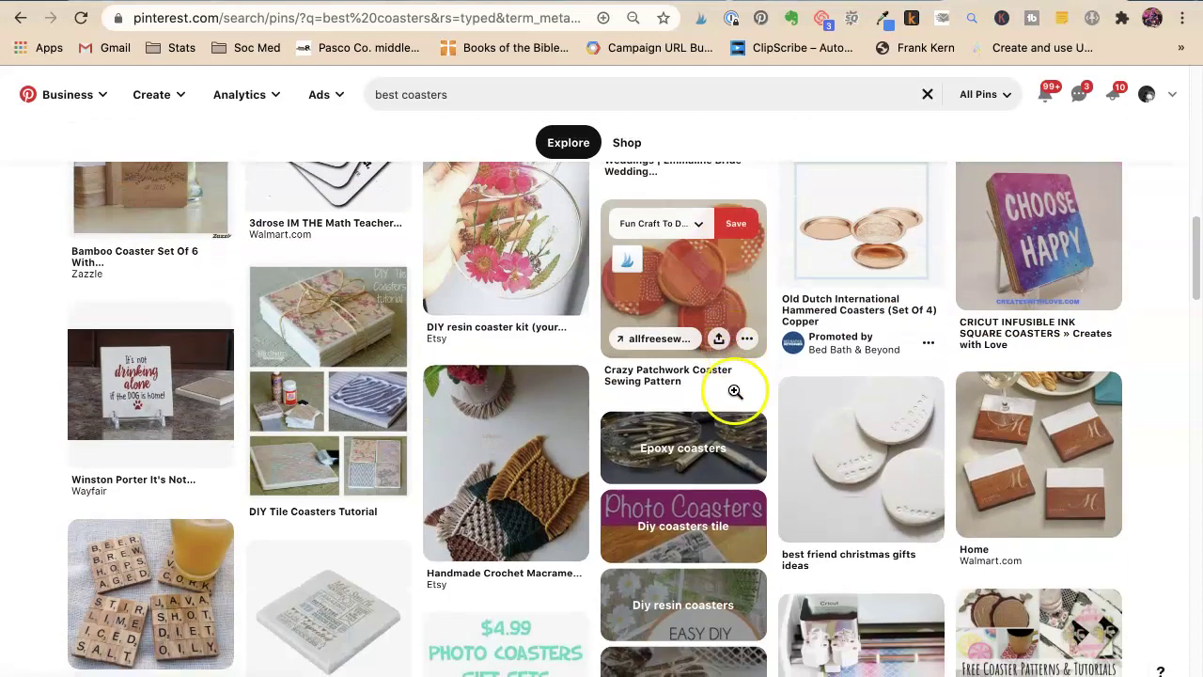
scroll(733, 390, "down", 1)
scroll(733, 390, "down", 3)
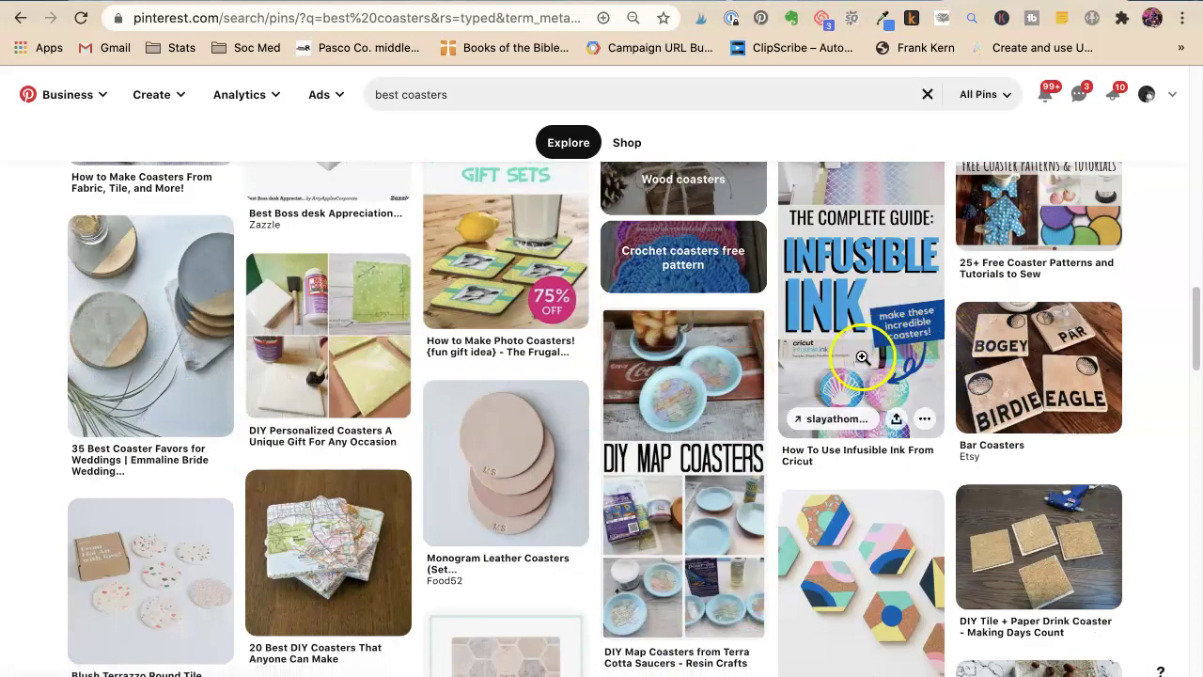
mouse_move(684, 465)
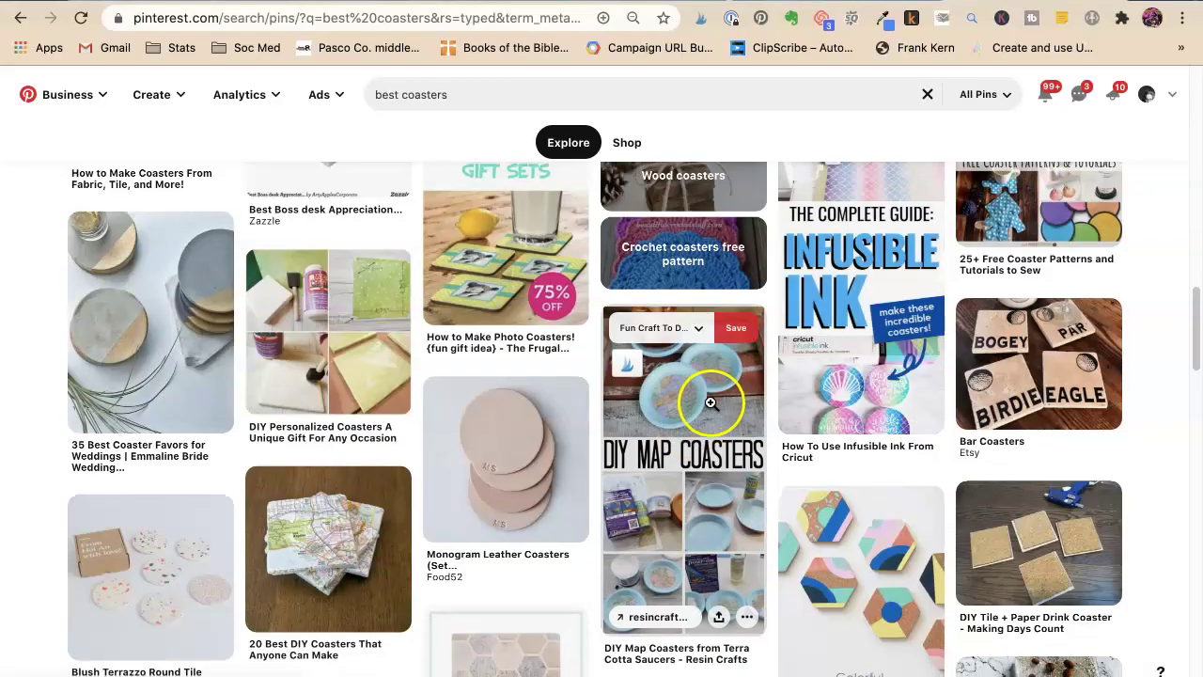
scroll(709, 402, "down", 2)
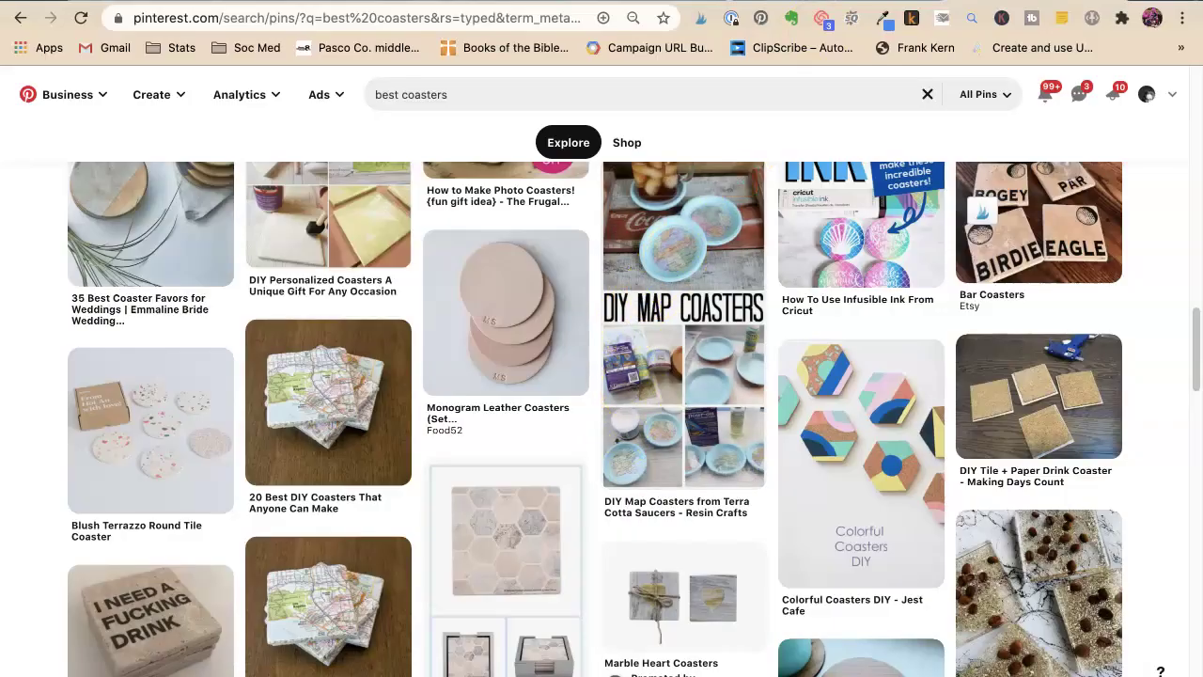
key("ctrl+Tab")
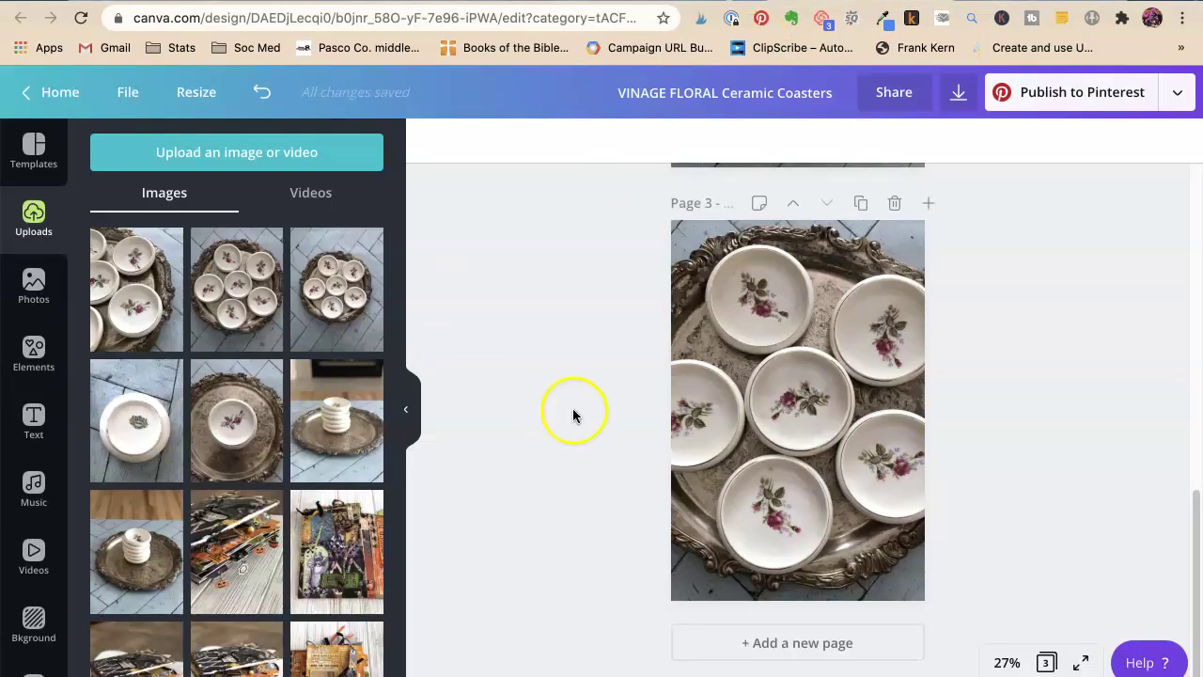
Duplicate page 3, delete the copy, and add a blank Page 4.
left_click(788, 646)
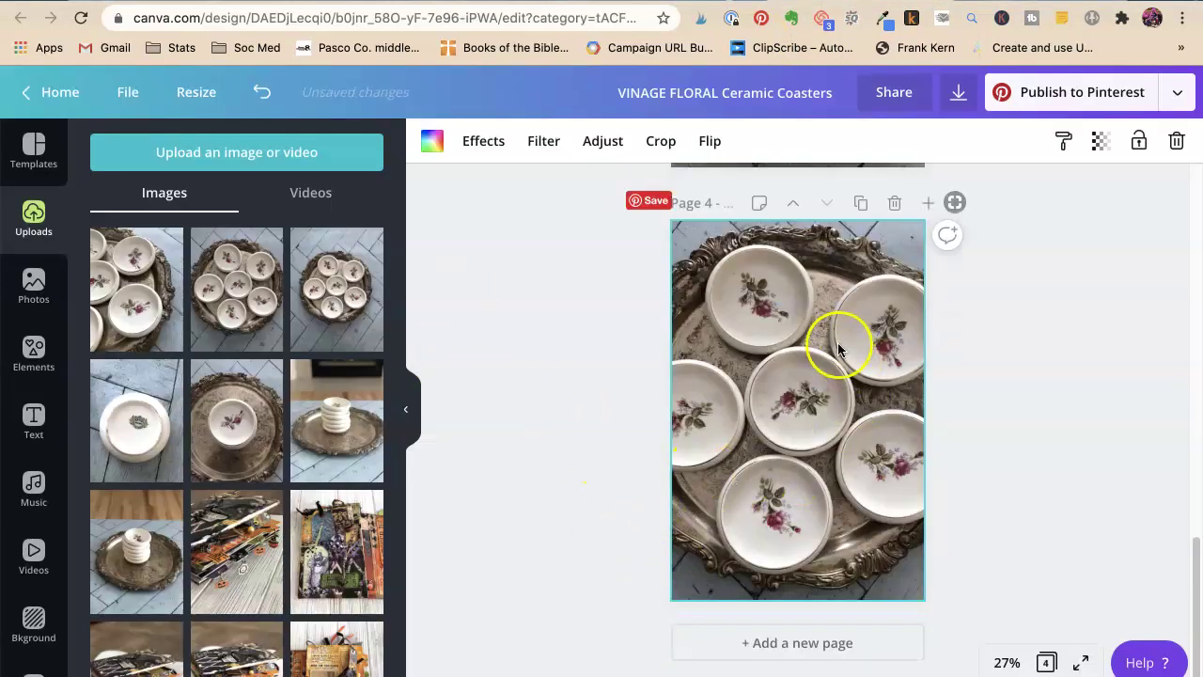
left_click(893, 202)
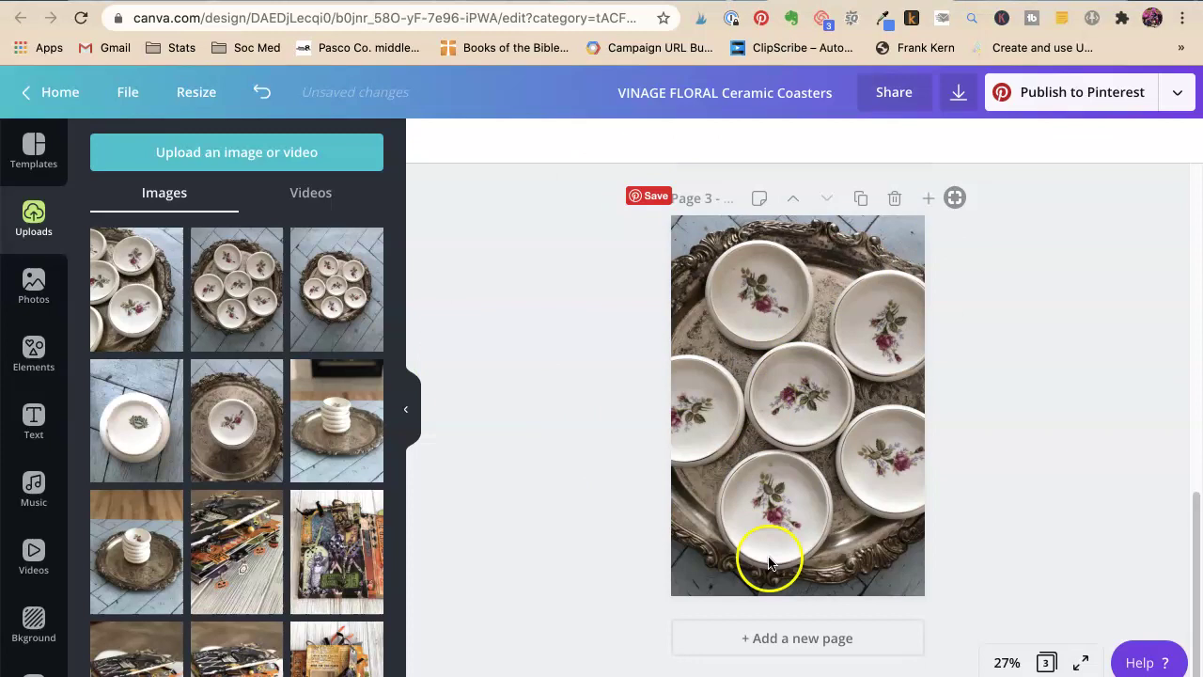
left_click(929, 199)
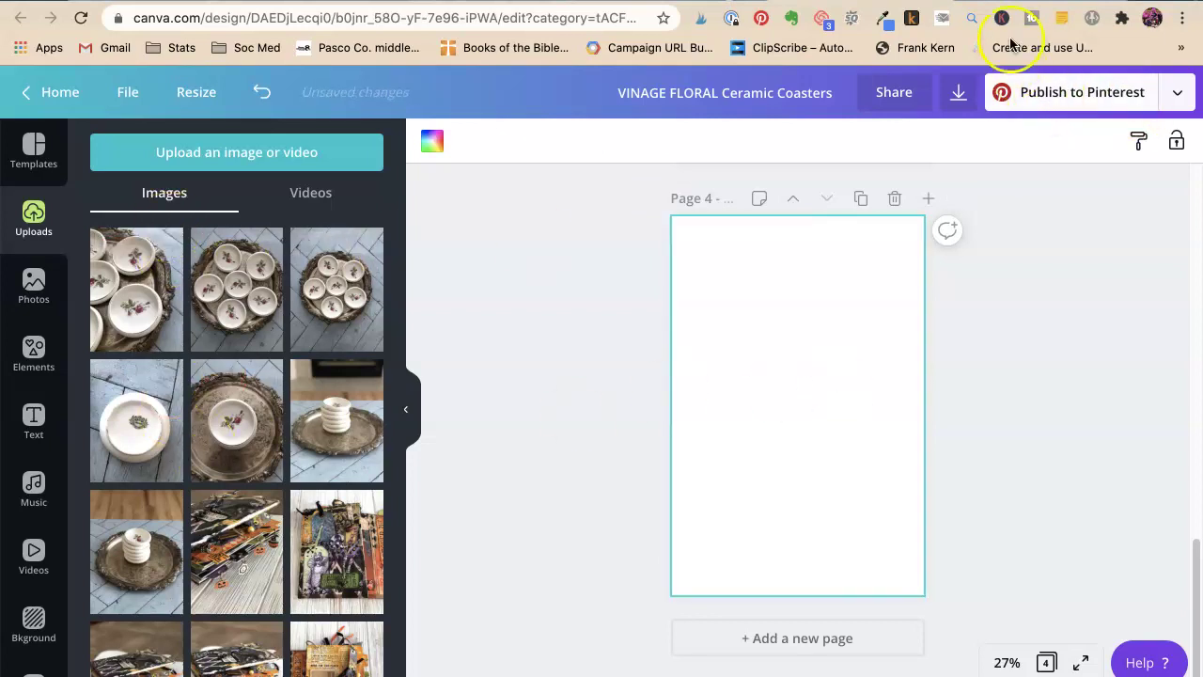
key("ctrl+Tab")
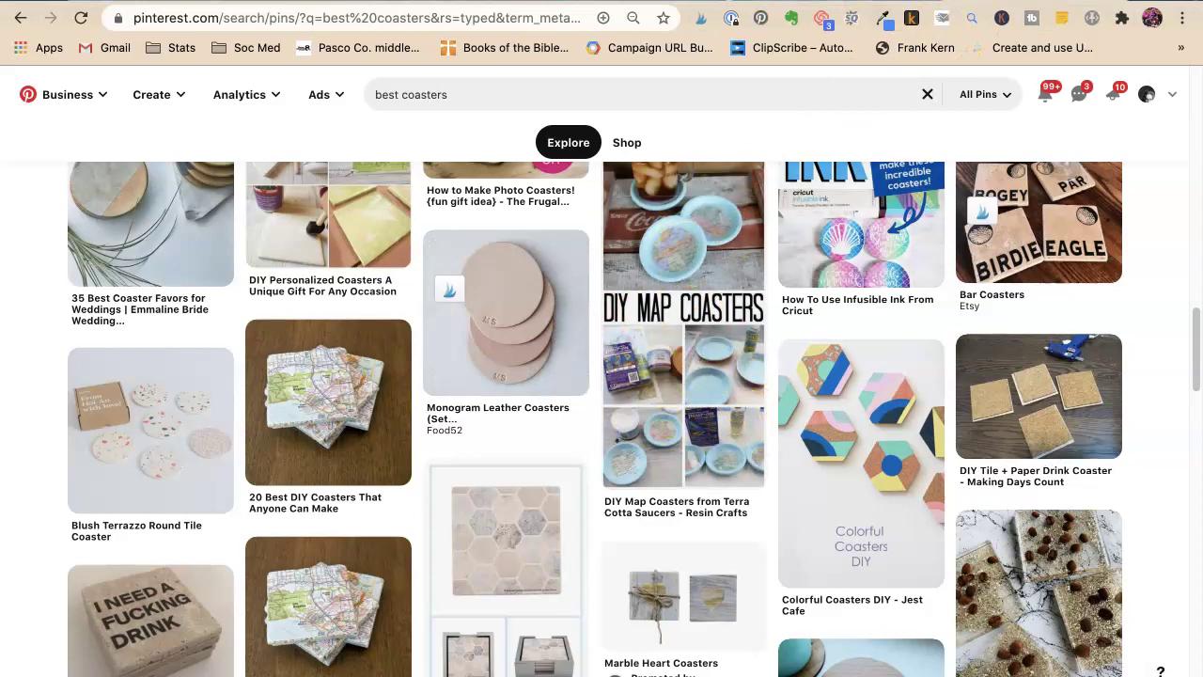
key("ctrl+Tab")
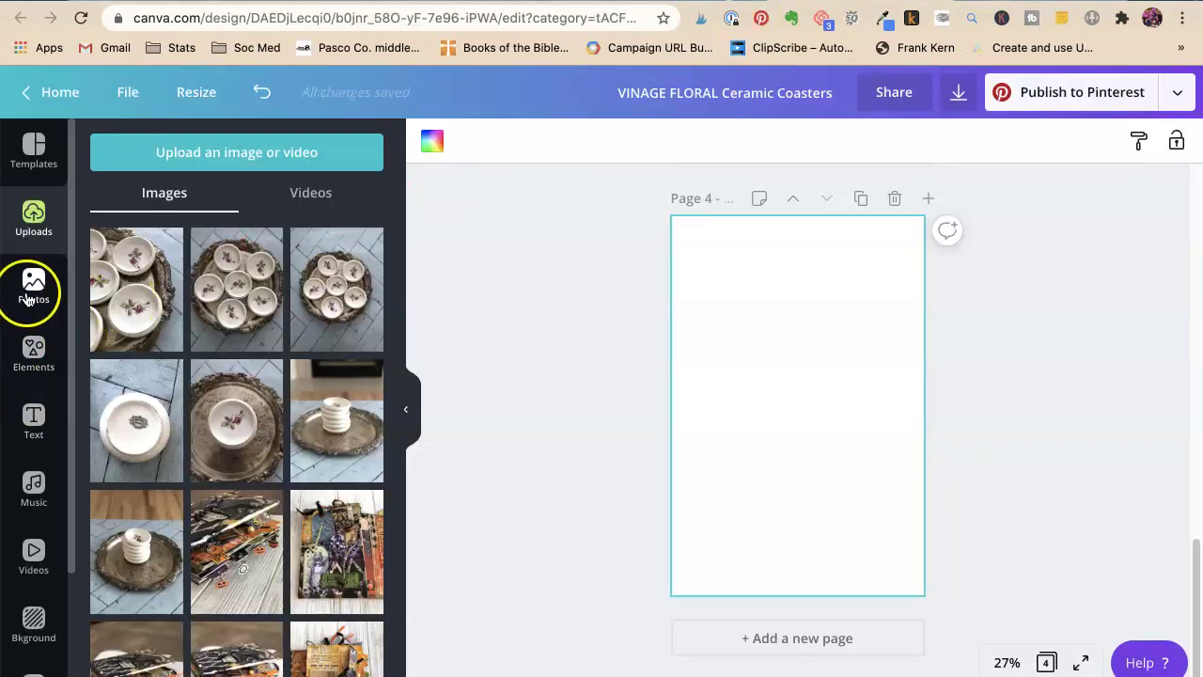
Add a square from Elements, then delete the unwanted pink square.
left_click(29, 286)
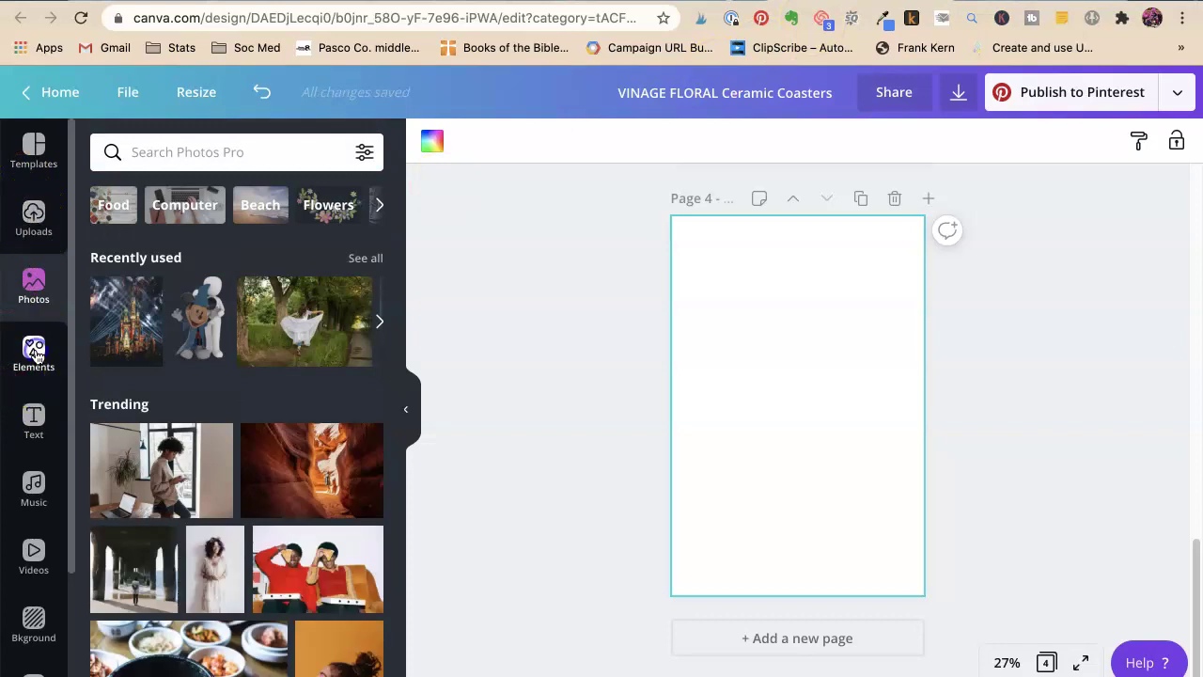
left_click(35, 353)
left_click(128, 257)
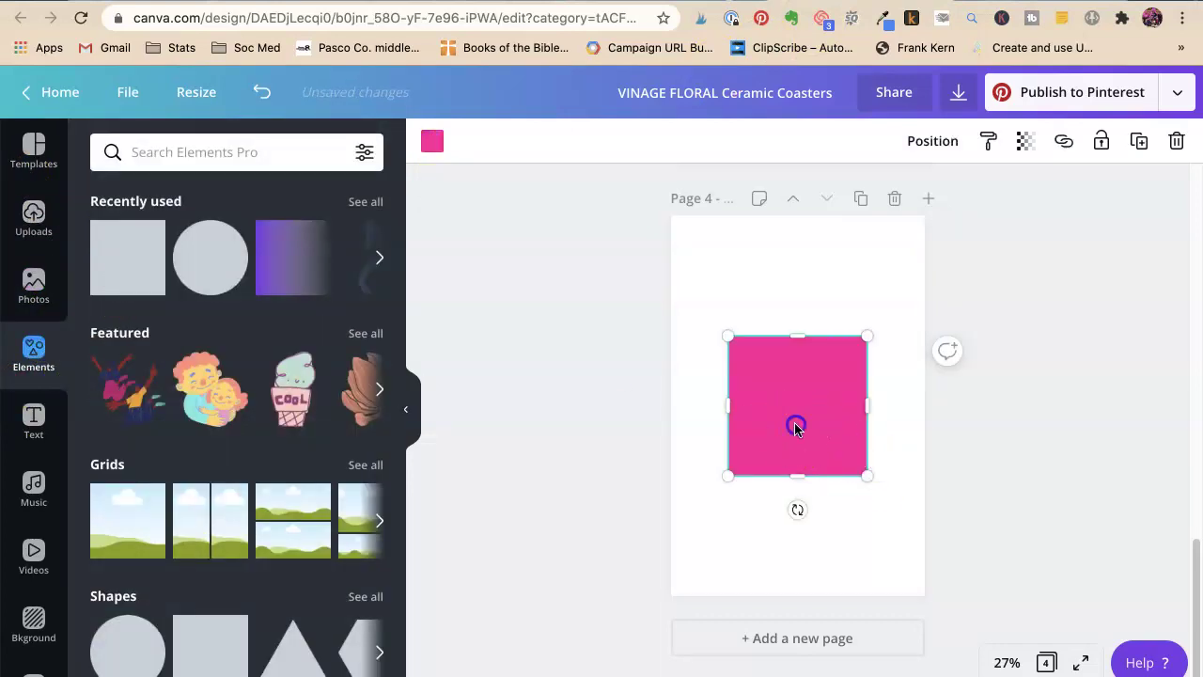
key("Delete")
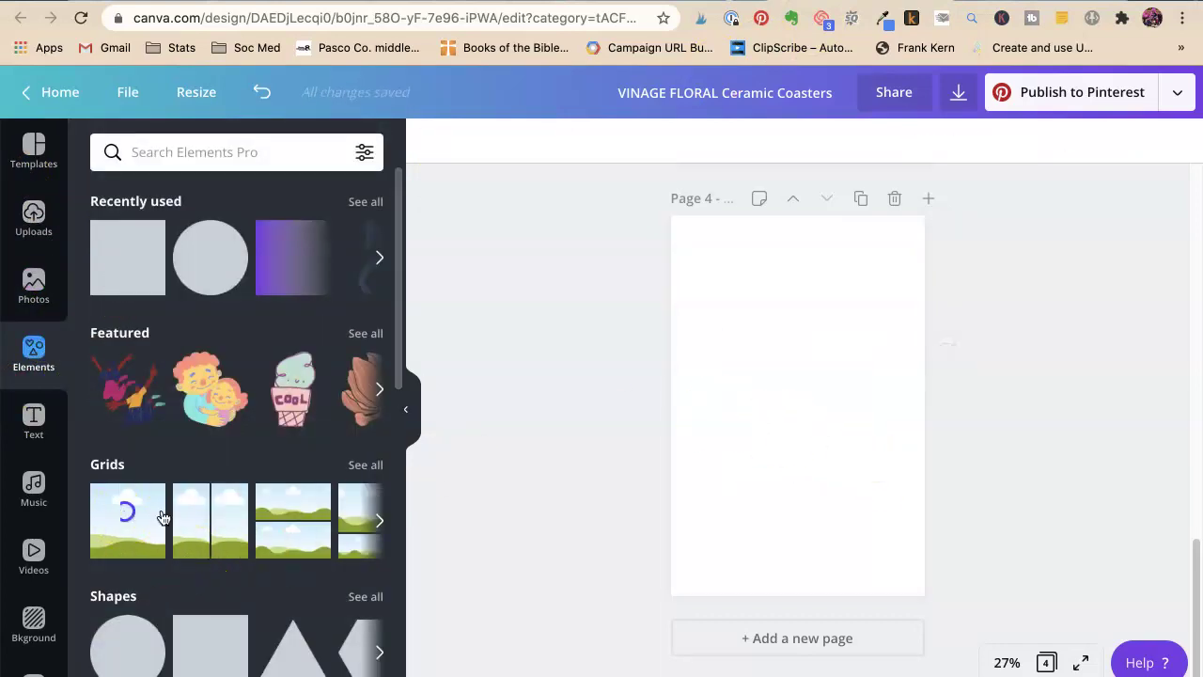
Add a single-photo grid across page 4's top portion and browse more grid layouts.
left_click(127, 521)
left_click_drag(796, 594, 795, 343)
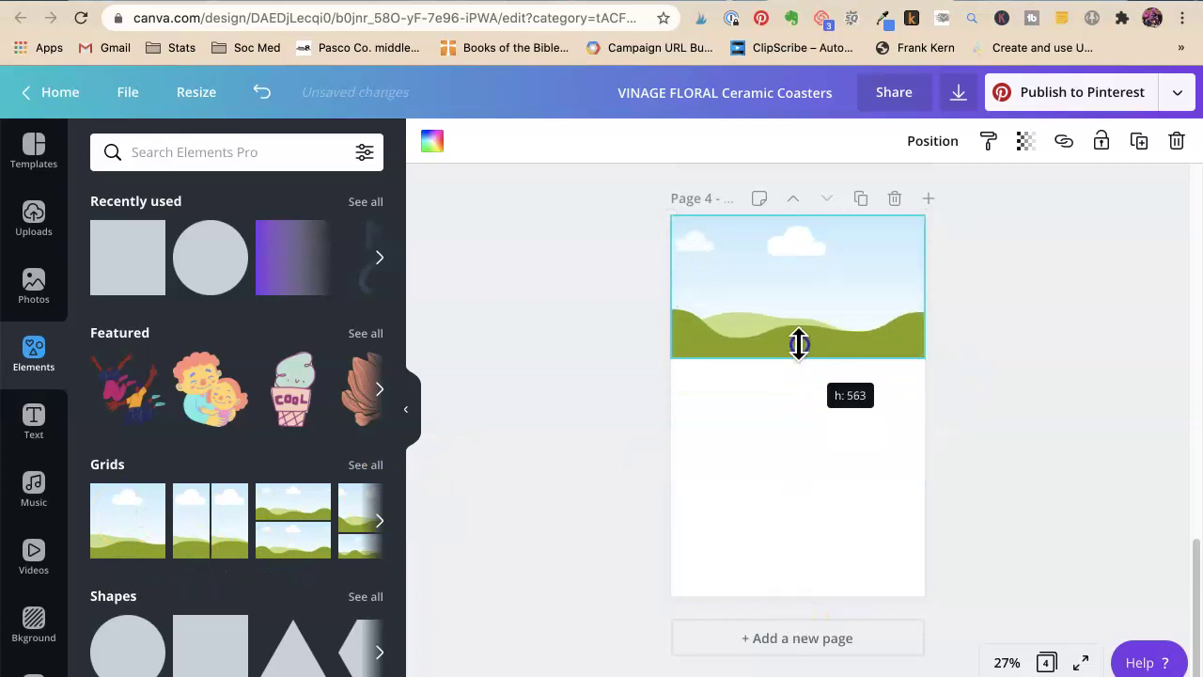
left_click(580, 388)
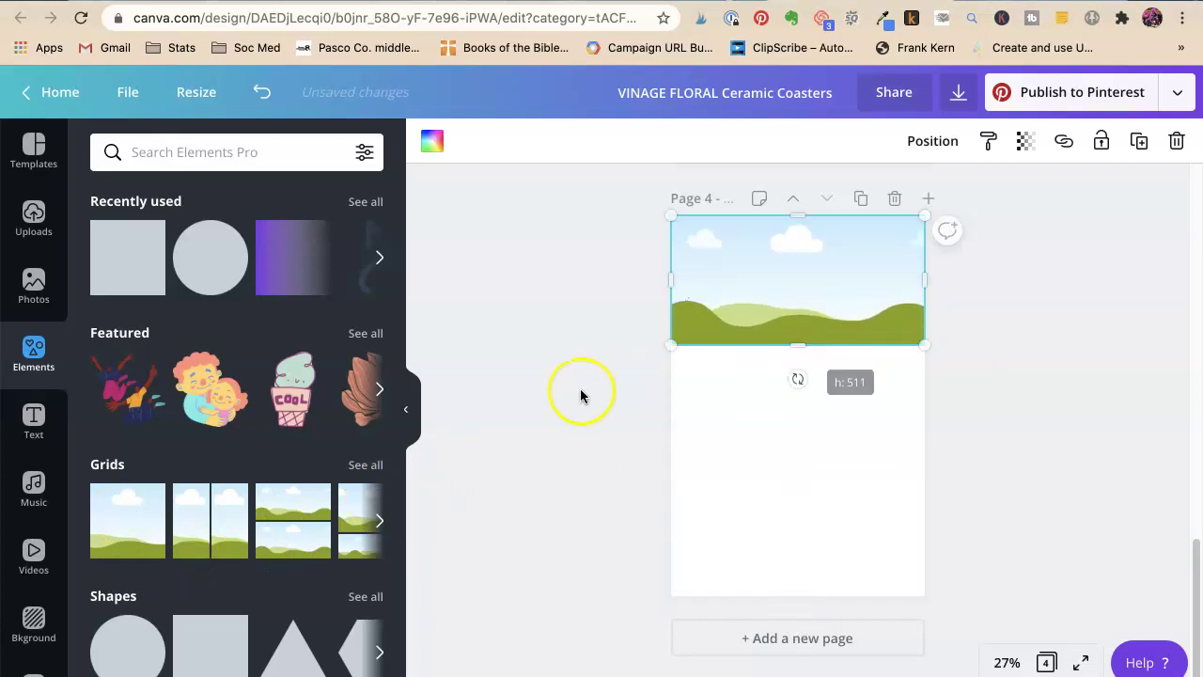
left_click(379, 520)
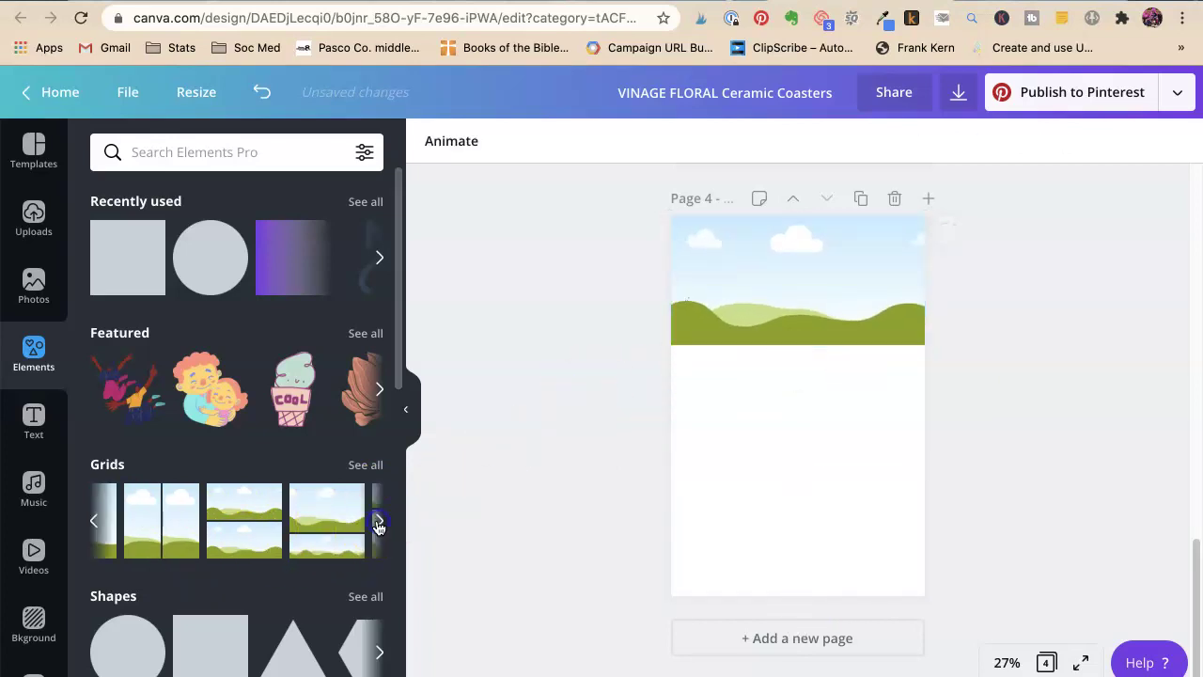
left_click(367, 465)
scroll(237, 424, "down", 3)
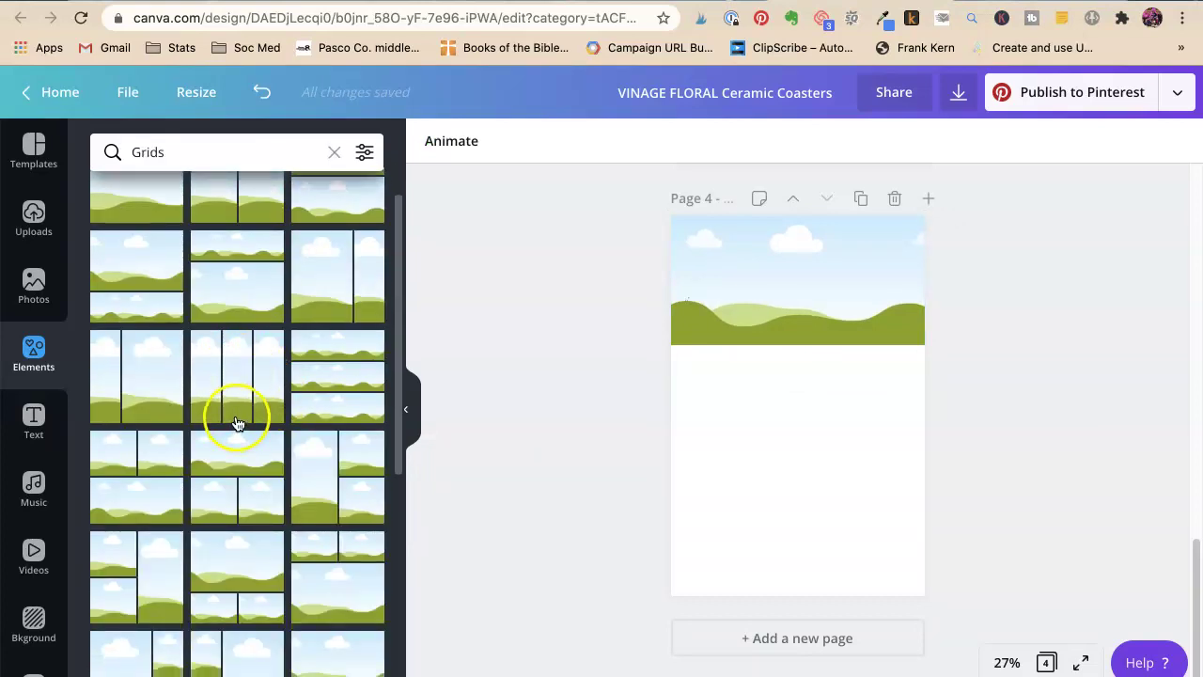
scroll(237, 424, "down", 3)
scroll(237, 424, "down", 3)
scroll(237, 423, "down", 3)
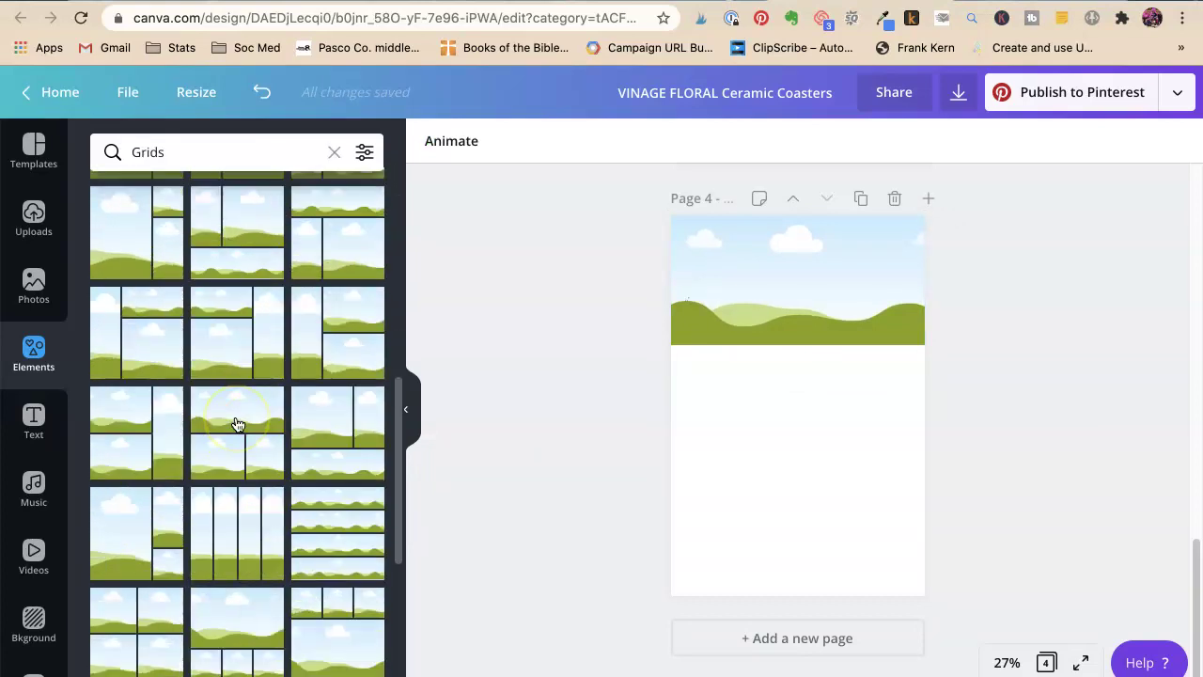
scroll(237, 424, "down", 3)
scroll(236, 423, "down", 3)
scroll(236, 424, "down", 3)
scroll(237, 424, "down", 3)
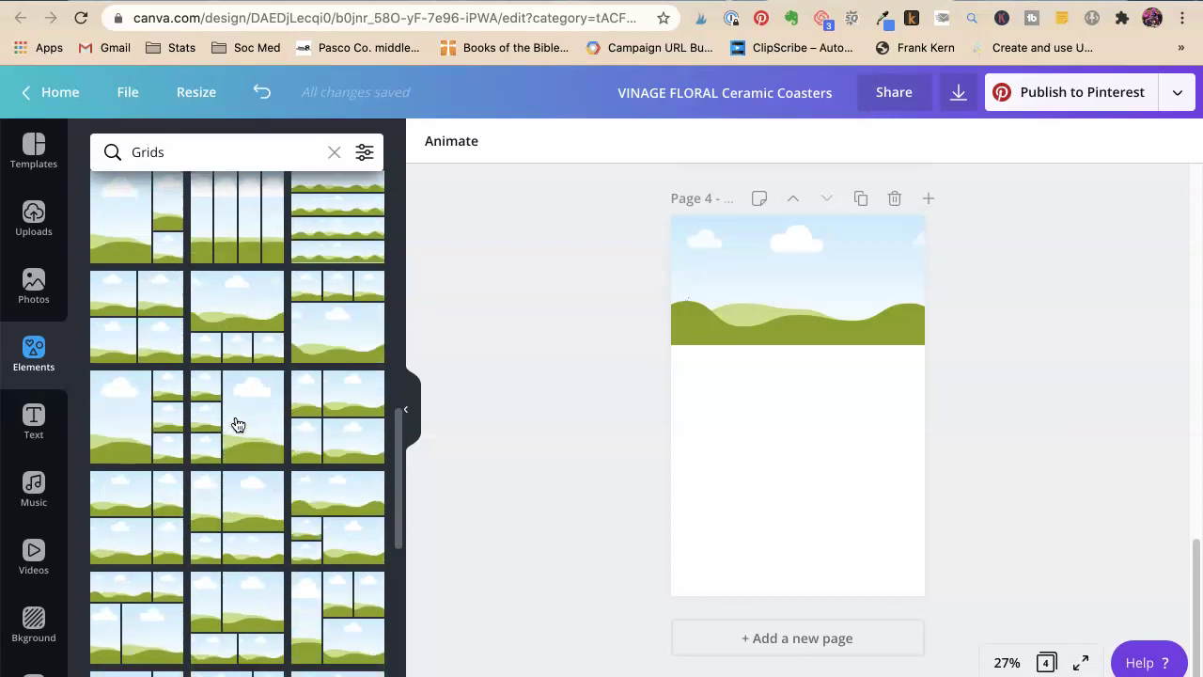
scroll(237, 424, "down", 3)
scroll(236, 424, "down", 3)
scroll(237, 424, "down", 3)
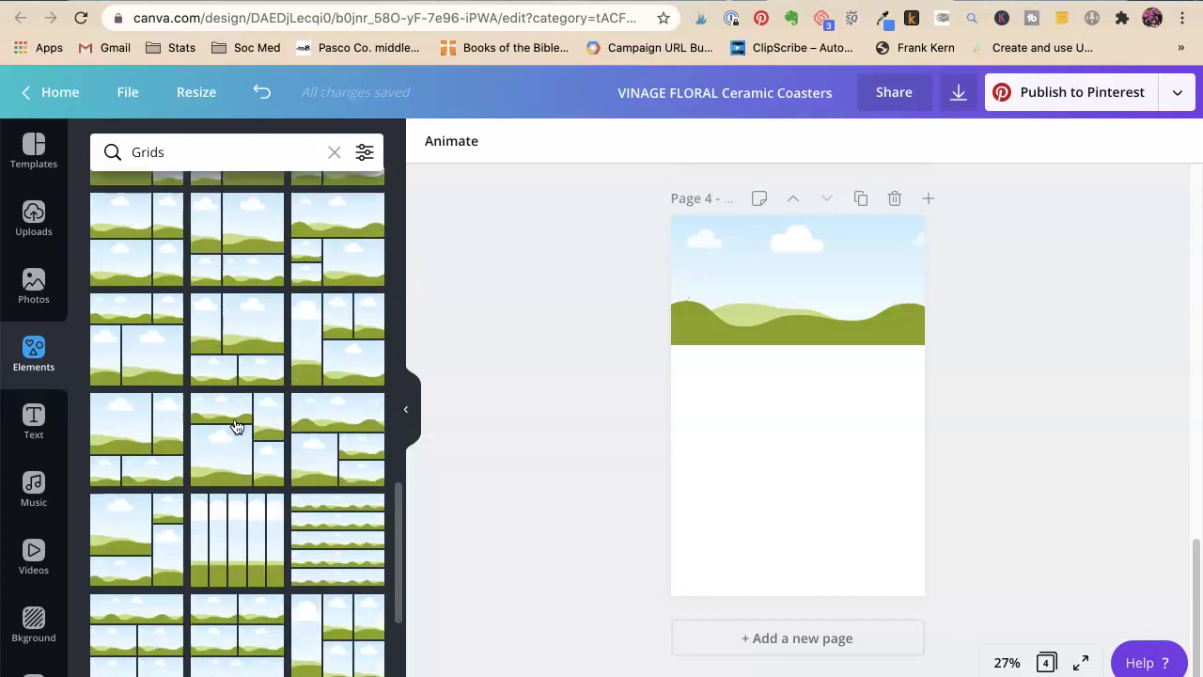
scroll(237, 424, "down", 3)
scroll(236, 424, "up", 3)
scroll(236, 424, "down", 3)
scroll(237, 424, "up", 5)
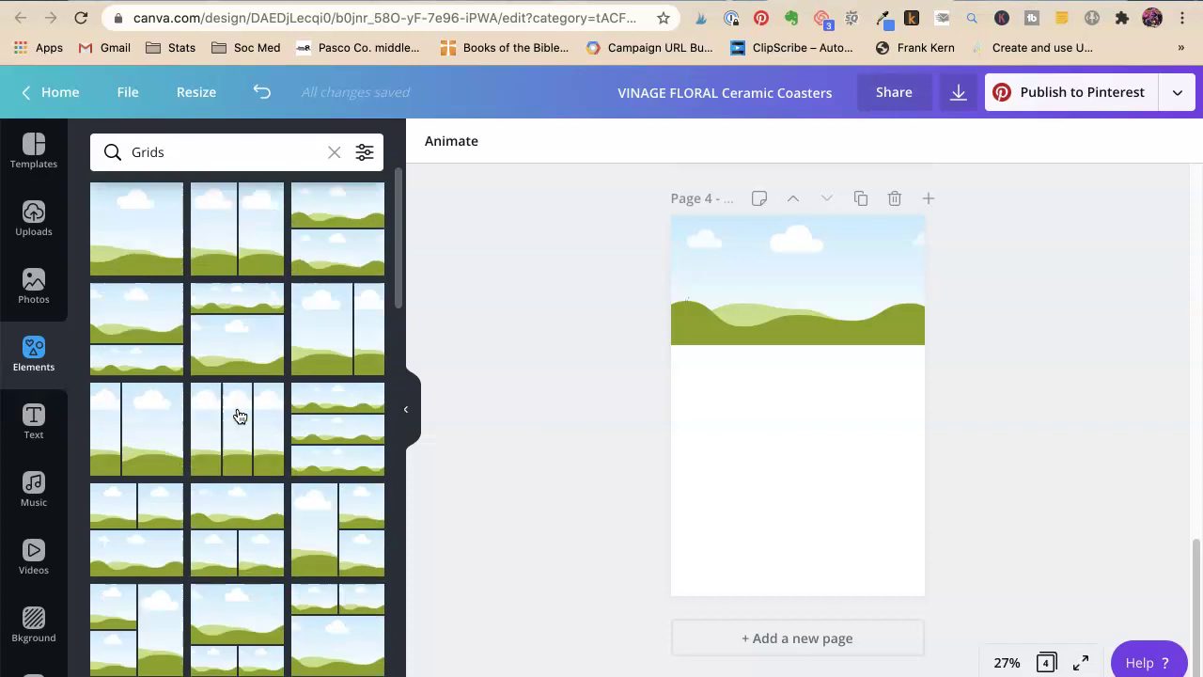
Add two two-column grids and resize them into a middle and bottom row.
left_click(274, 236)
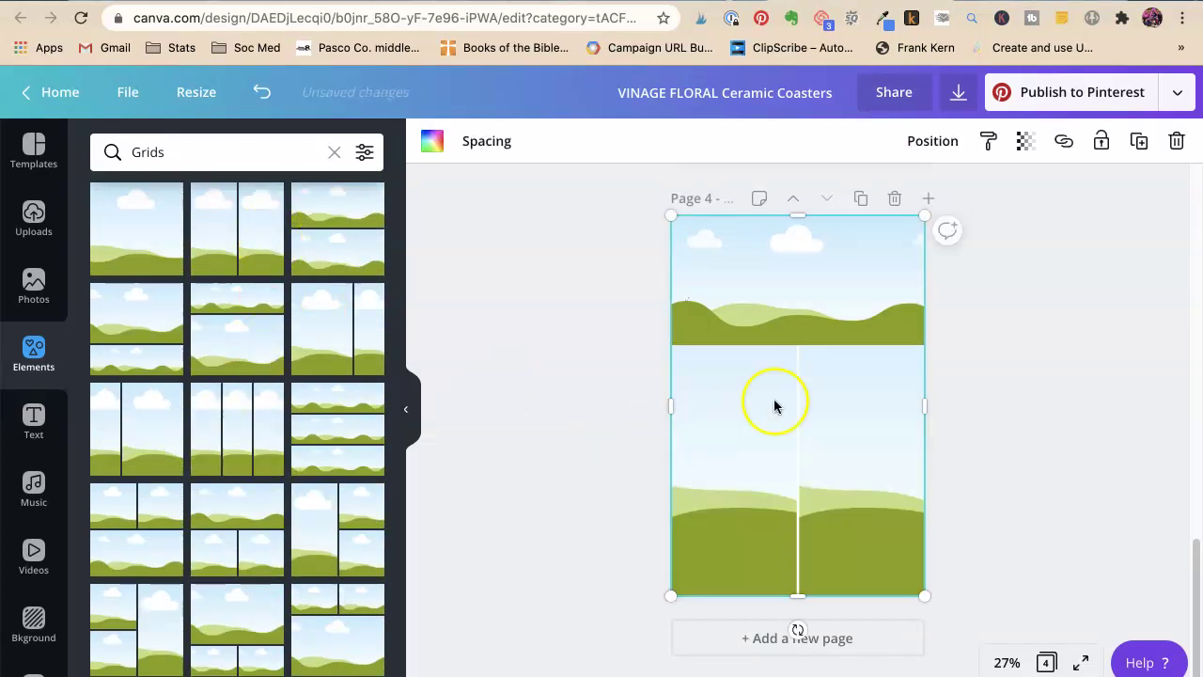
left_click_drag(798, 211, 798, 498)
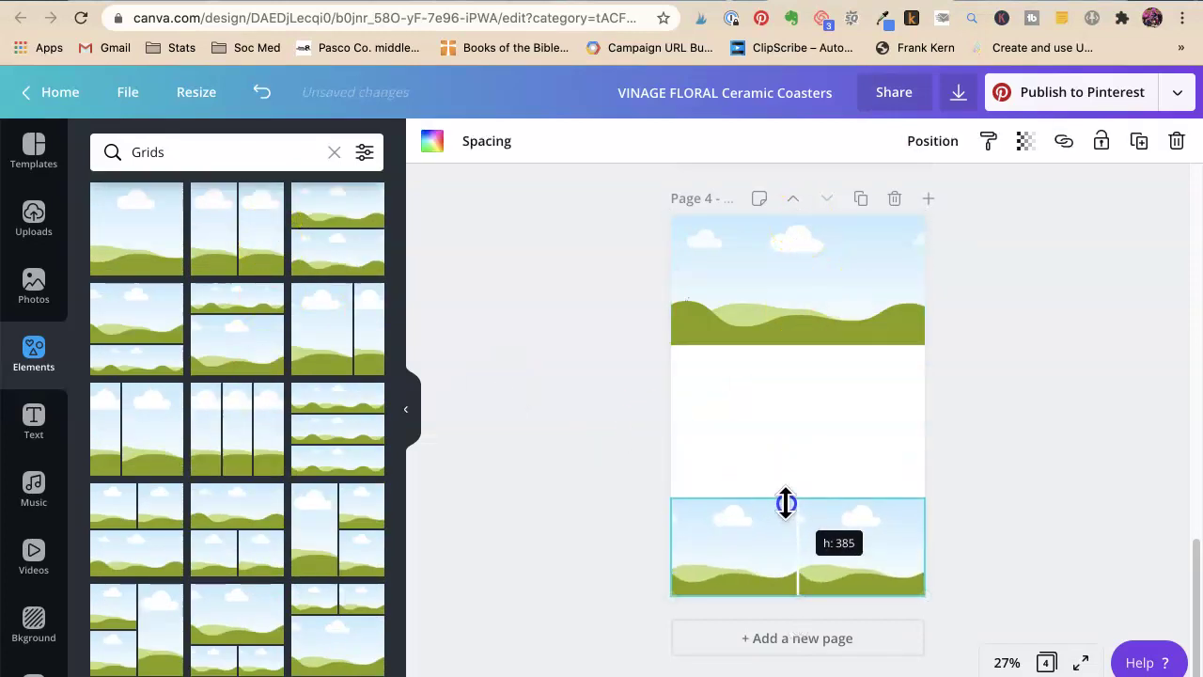
left_click(211, 210)
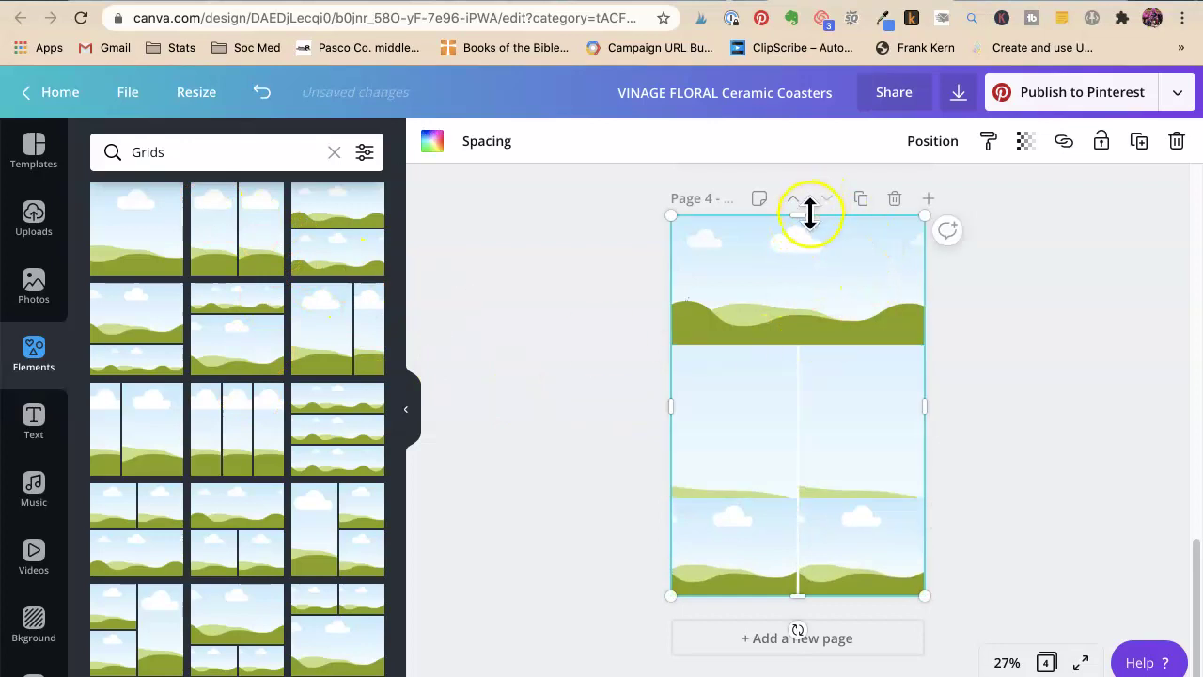
left_click_drag(803, 219, 798, 393)
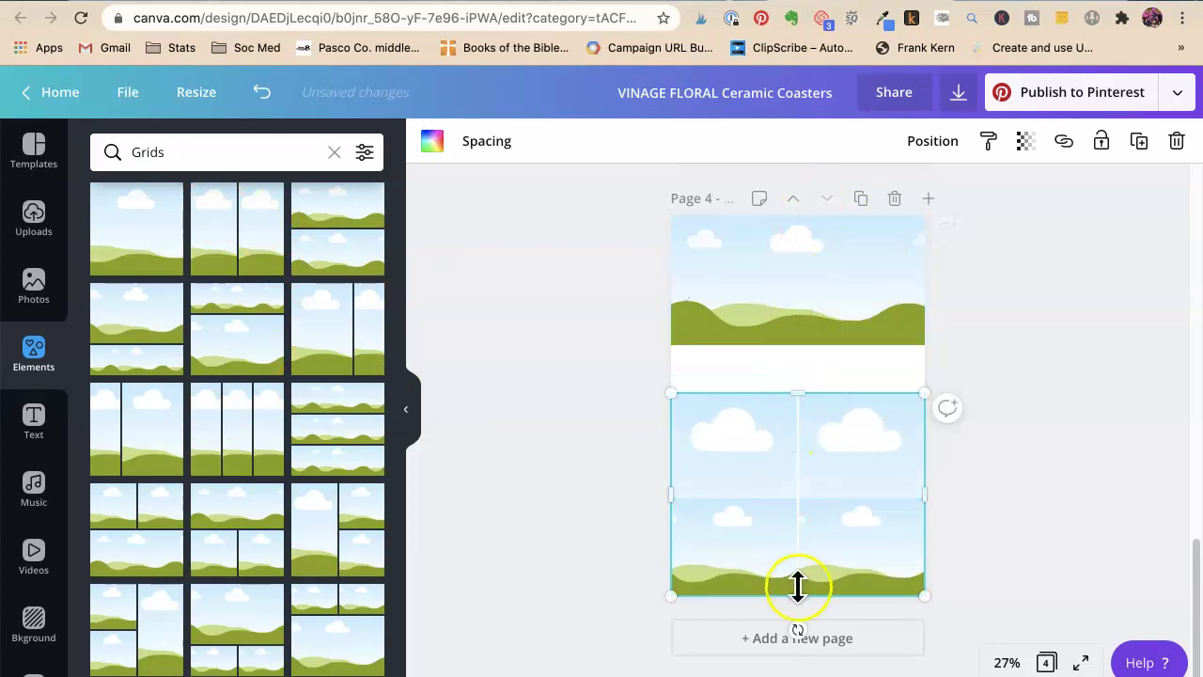
left_click_drag(797, 590, 797, 498)
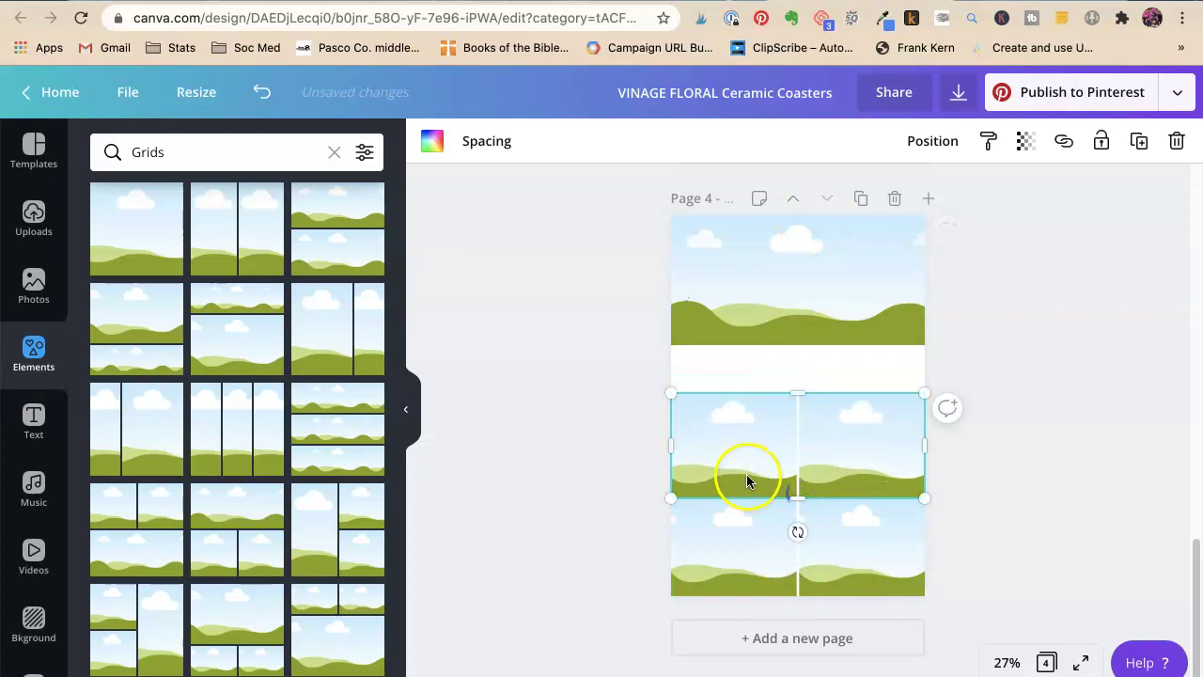
Align the two grid rows beneath the top image, leaving a thin gap.
left_click_drag(752, 448, 752, 422)
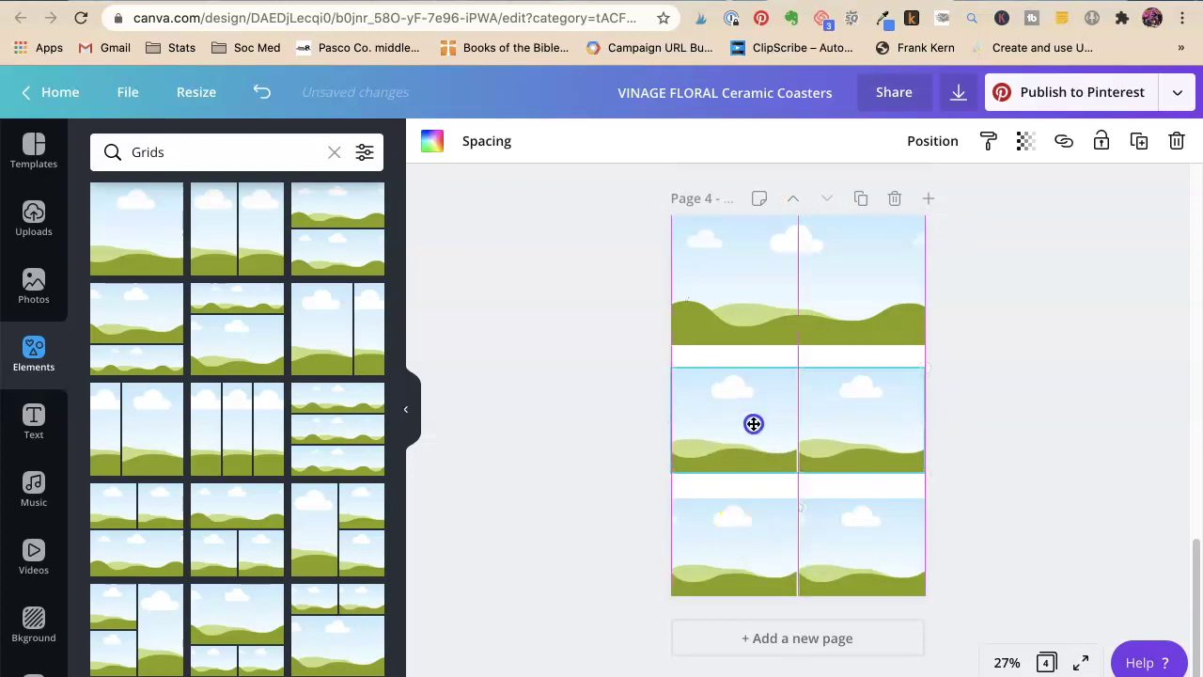
left_click(761, 552)
left_click_drag(801, 498, 792, 526)
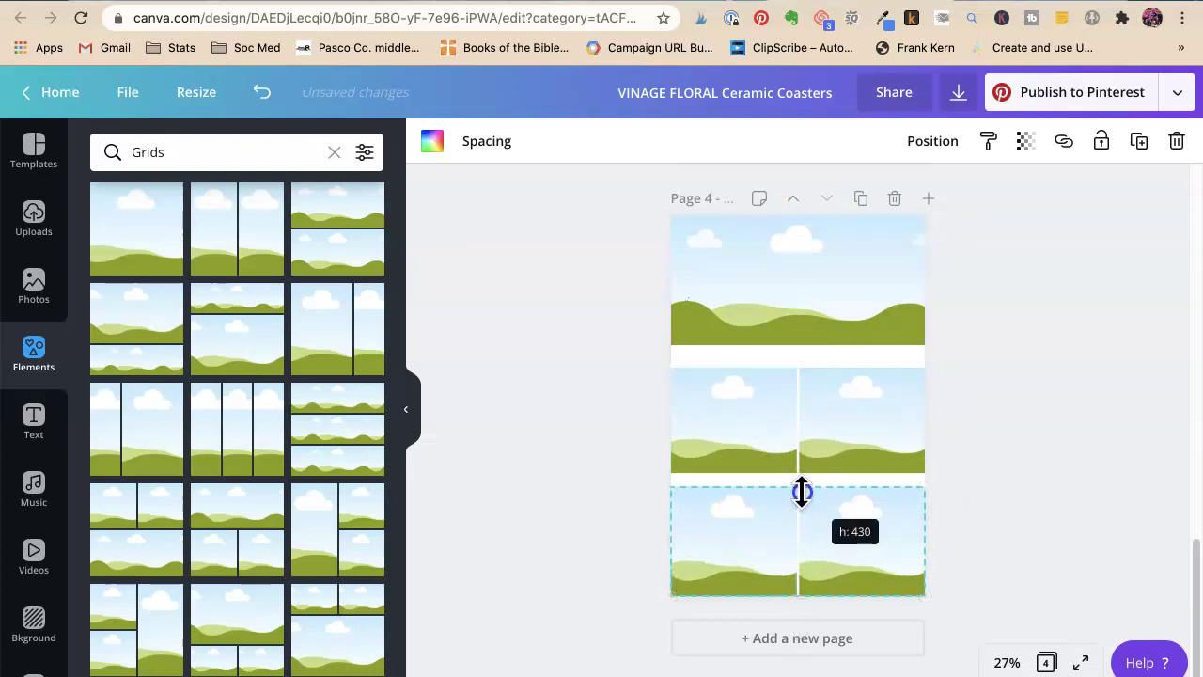
left_click_drag(792, 432, 796, 461)
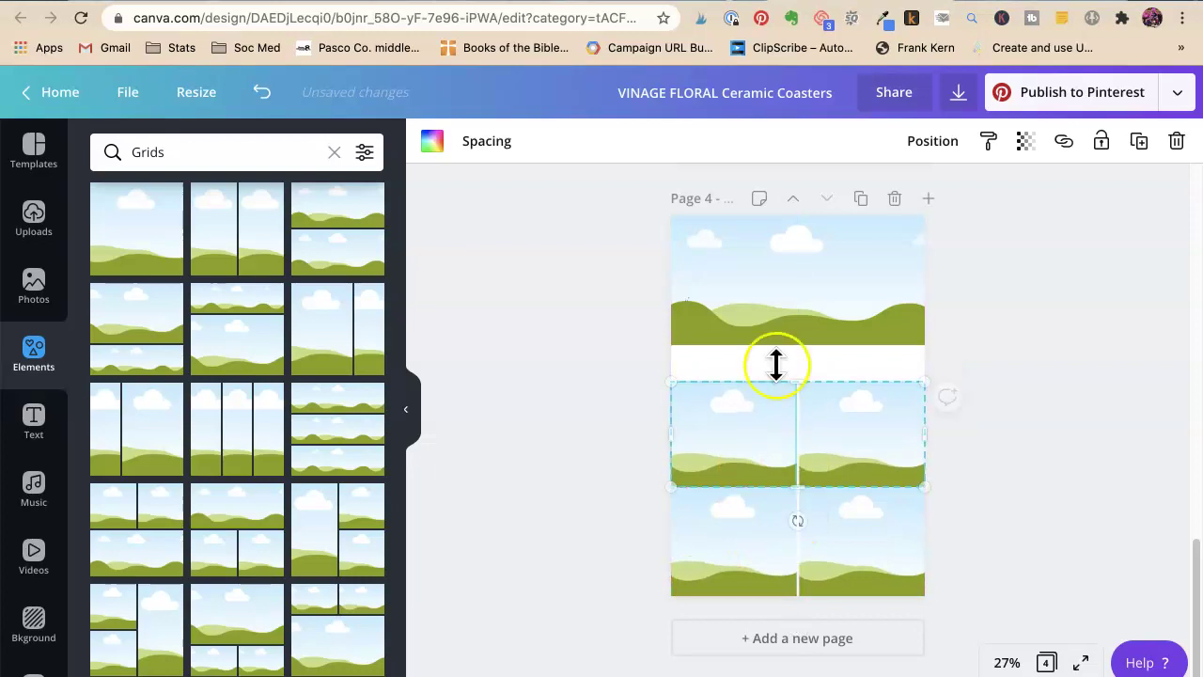
left_click(1024, 371)
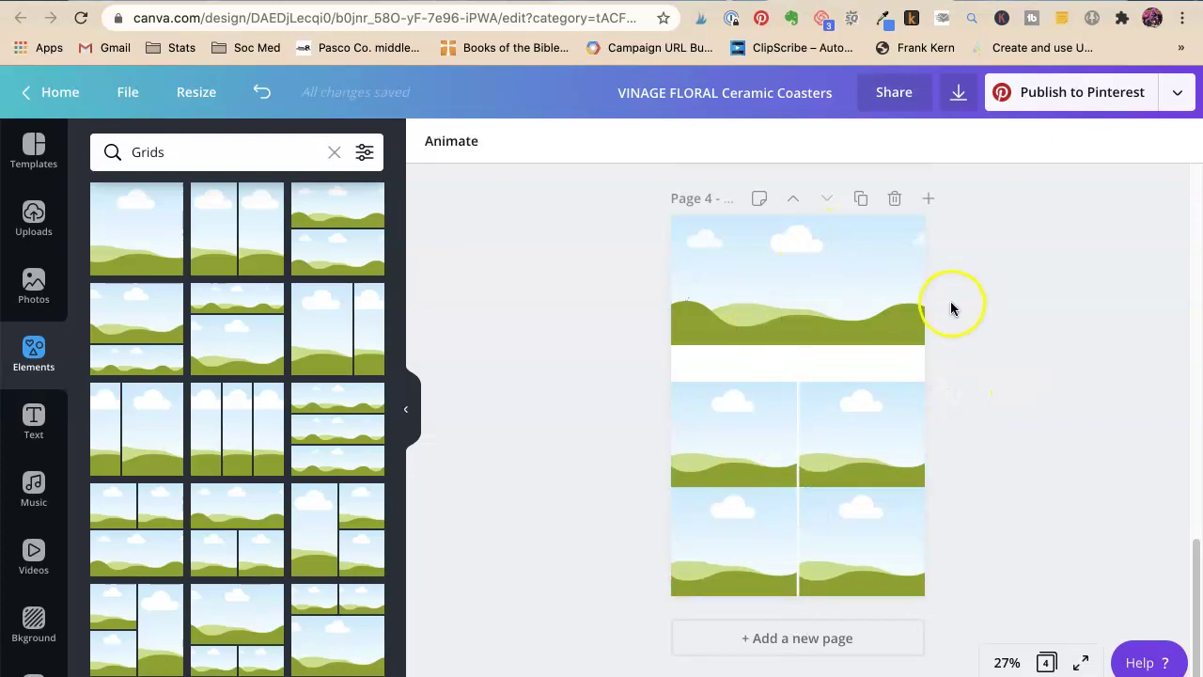
Stretch a pink square into a band across the gap and add a heading.
left_click(34, 353)
left_click(128, 258)
left_click_drag(796, 406, 739, 421)
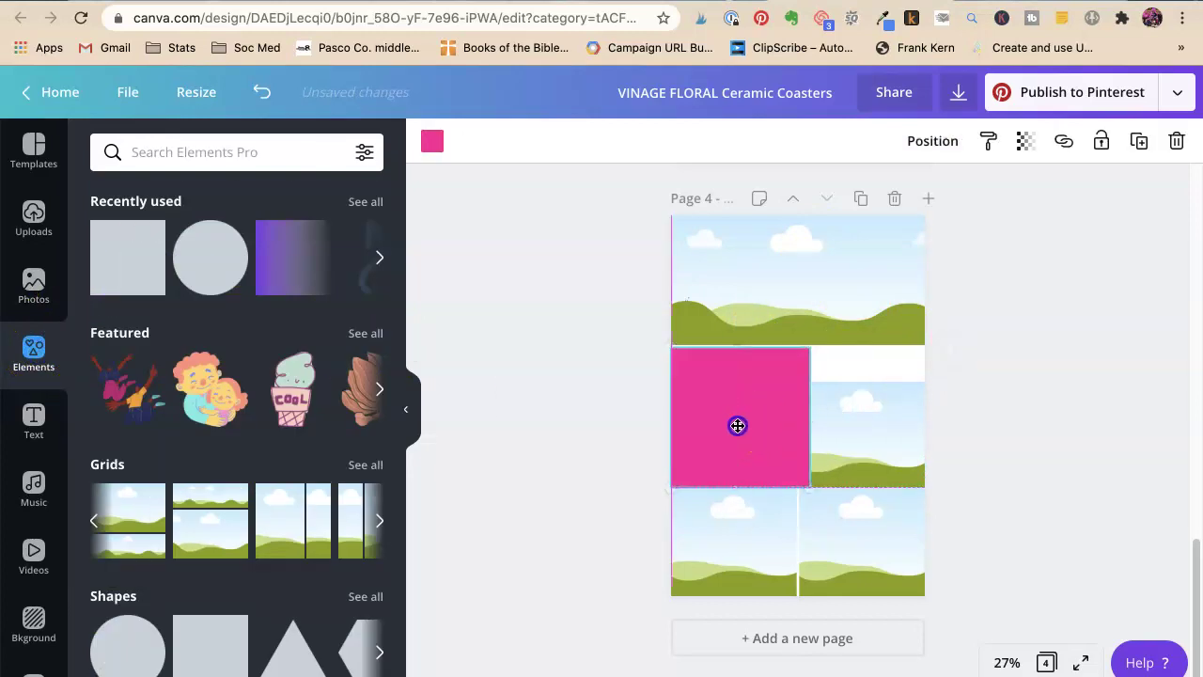
mouse_move(740, 485)
left_mouse_down()
mouse_move(756, 381)
mouse_move(928, 356)
left_mouse_up()
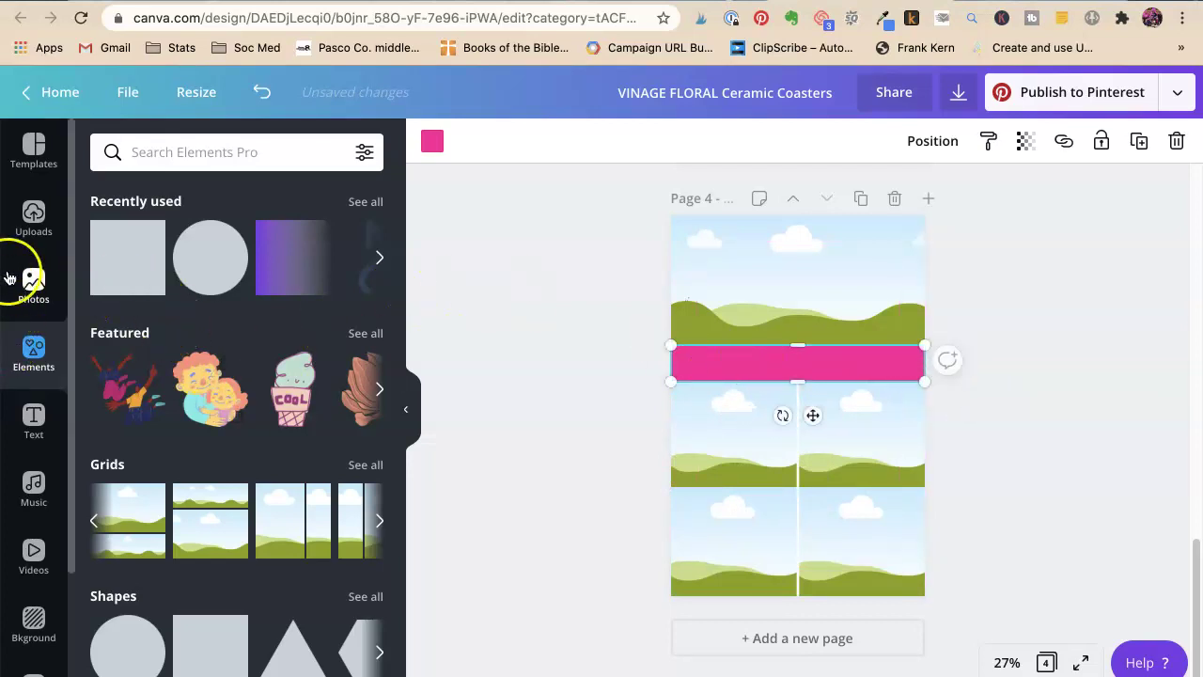
left_click(34, 418)
left_click(181, 240)
type("VINTAGE FLORAL COAS")
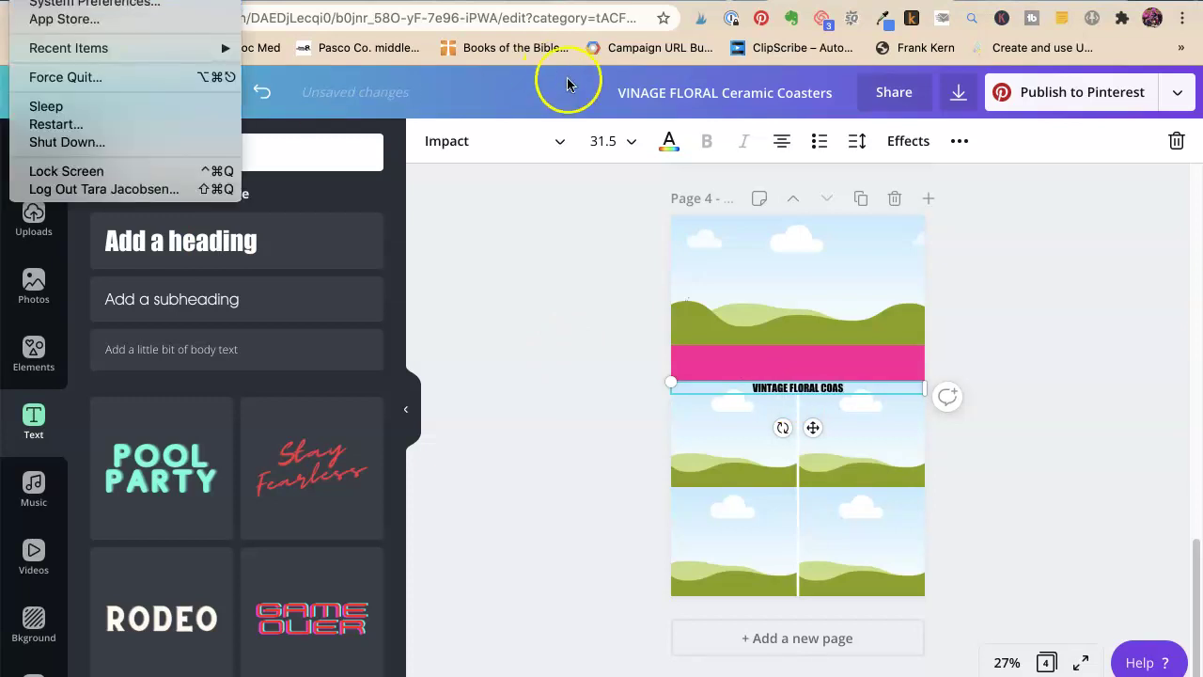
Set the title's font size to 65 so it fits on one line.
left_click(861, 388)
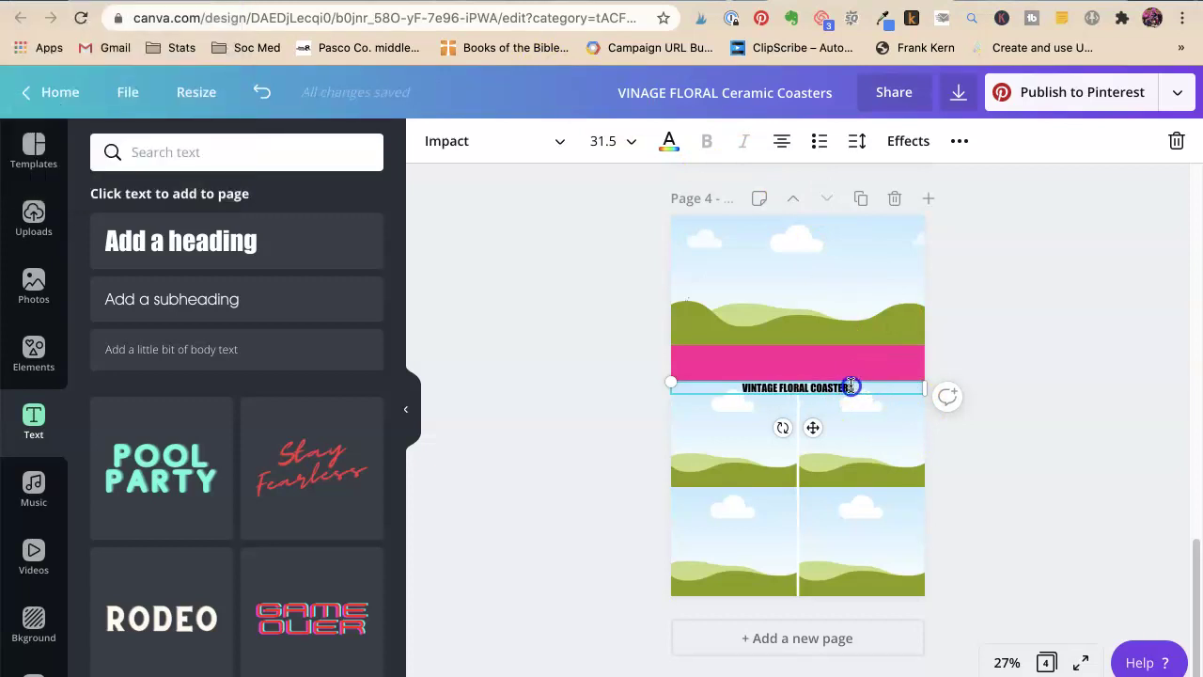
left_click(630, 142)
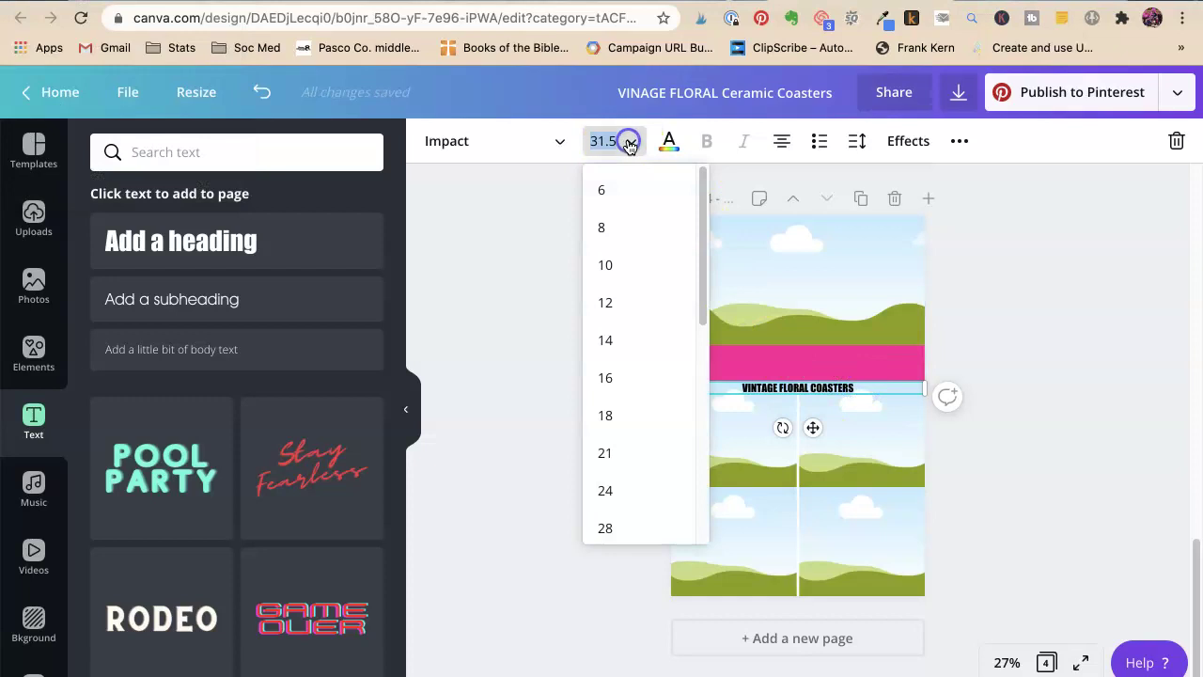
left_click(613, 143)
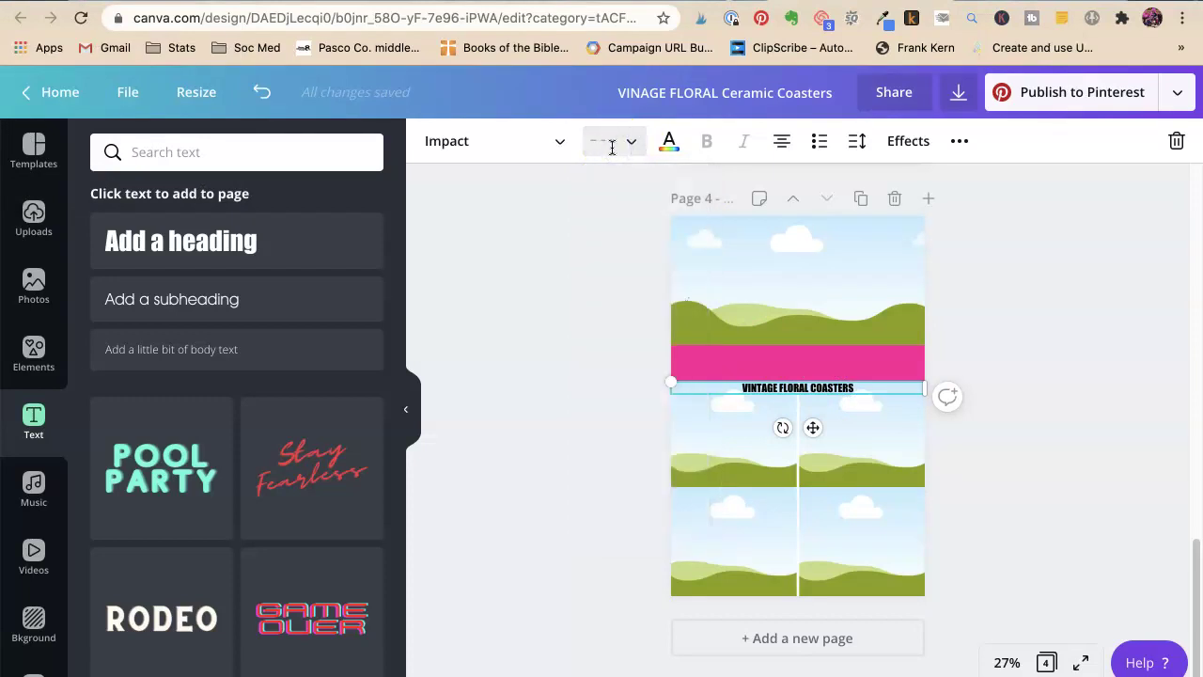
type("100")
key("Return")
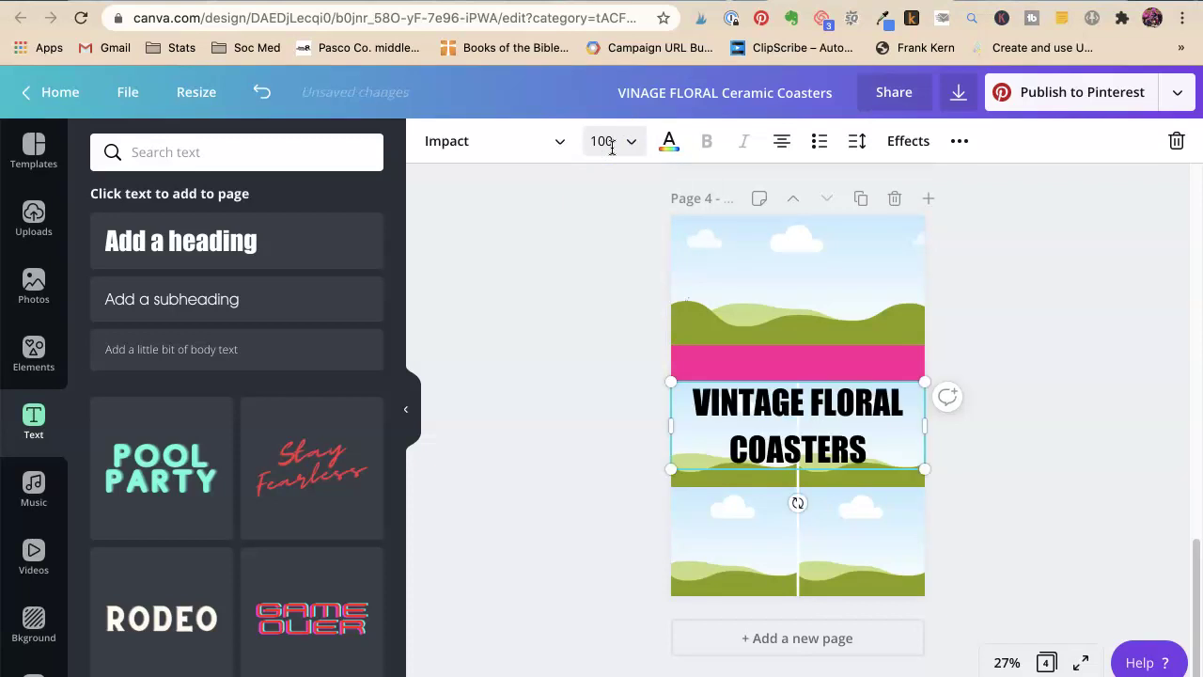
left_click(606, 141)
key("Return")
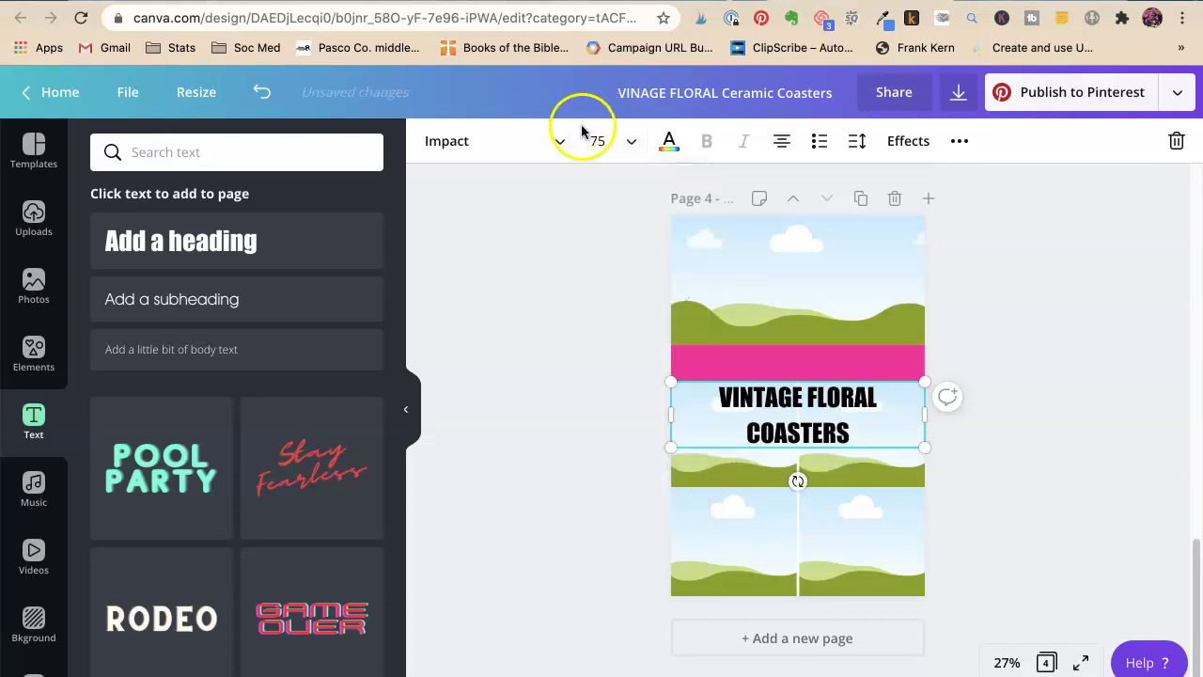
left_click(600, 141)
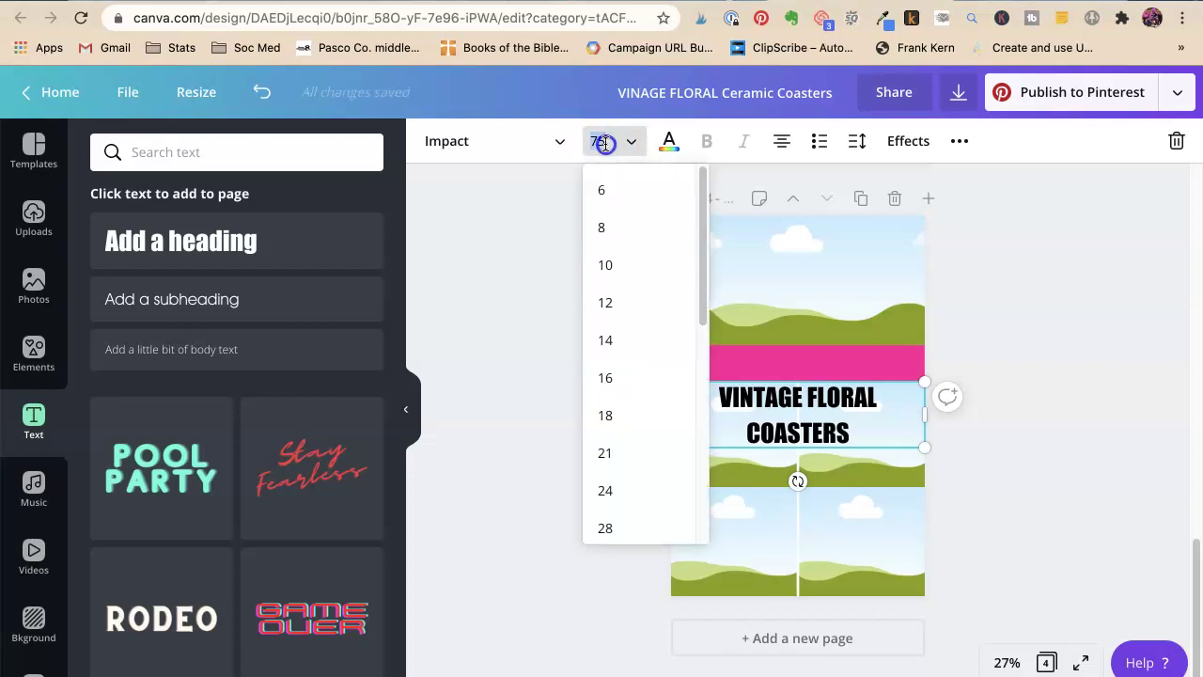
type("65")
key("Return")
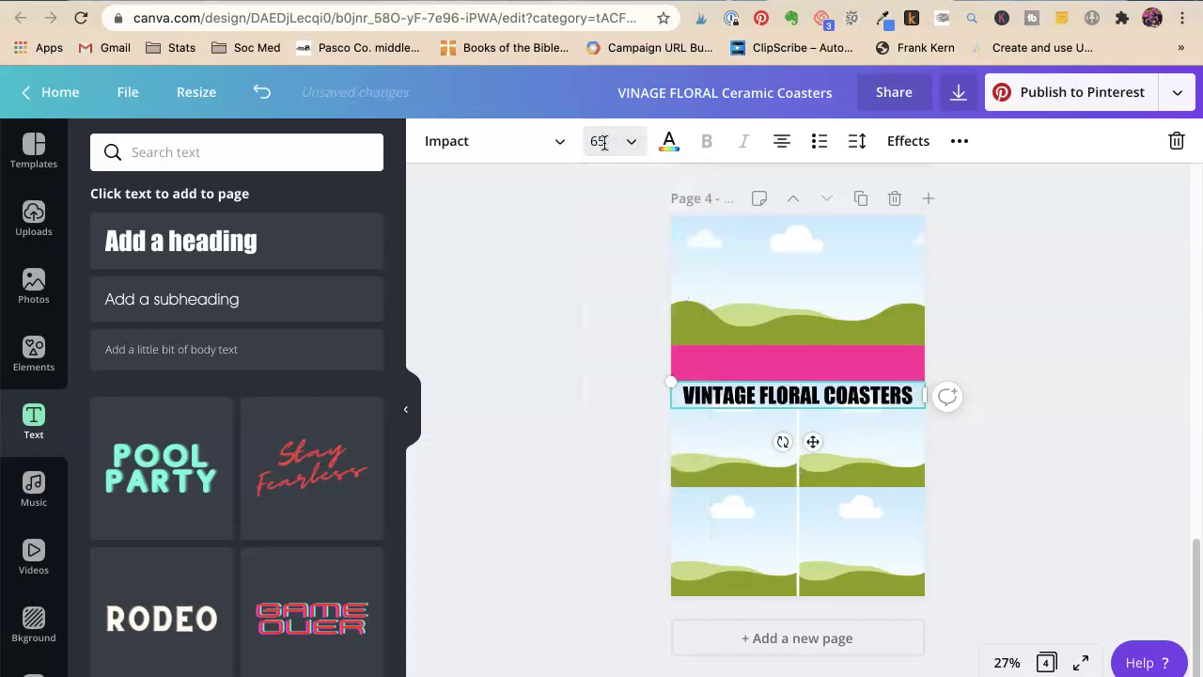
Move the VINTAGE FLORAL COASTERS title up onto the pink band.
left_click(1045, 349)
left_click(818, 399)
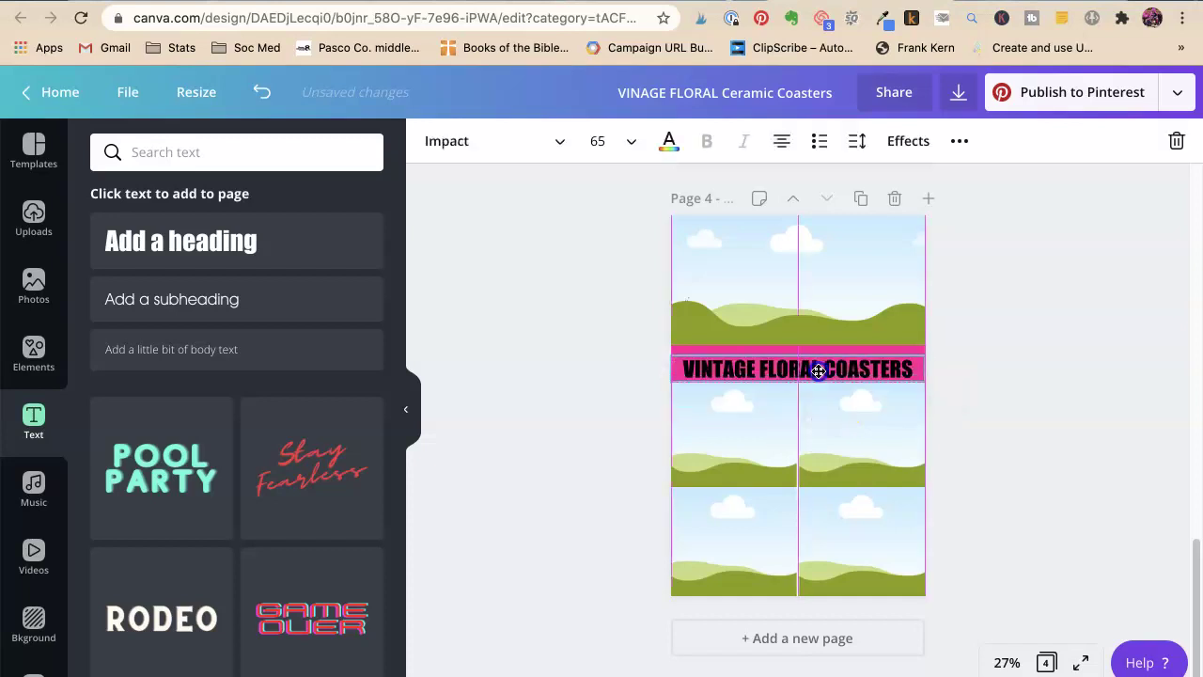
left_click_drag(818, 400, 818, 367)
left_click(998, 402)
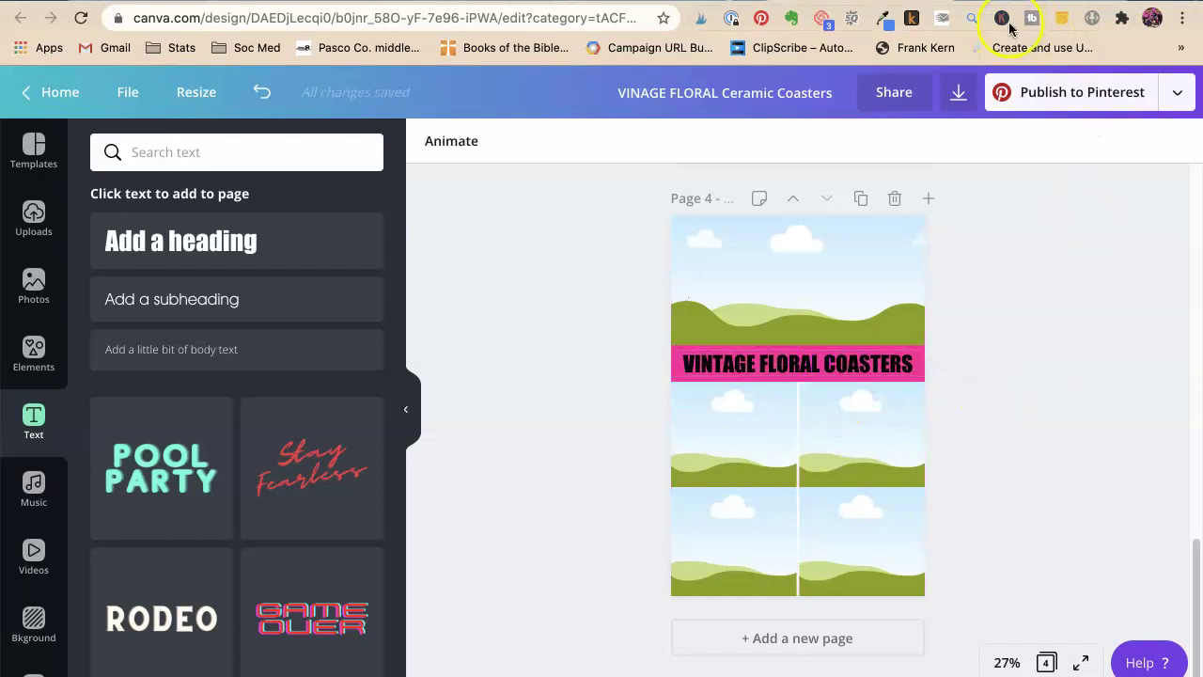
Change the title band's colour to white from Document Colors.
key("ctrl+Tab")
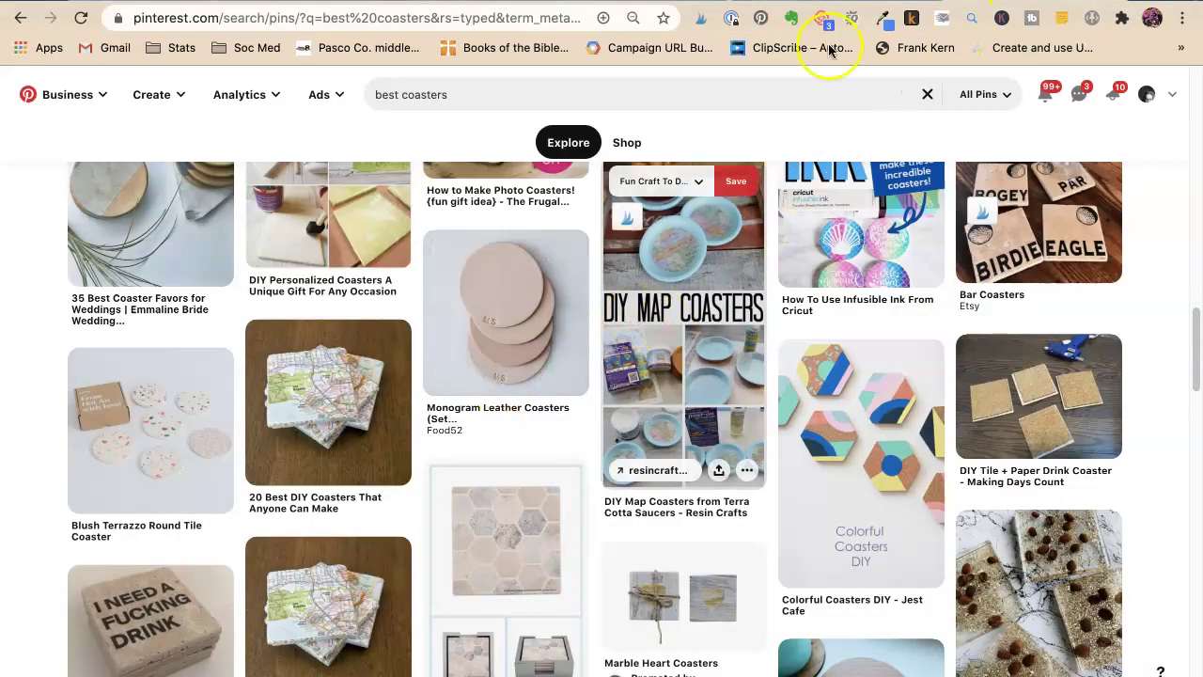
key("ctrl+shift+Tab")
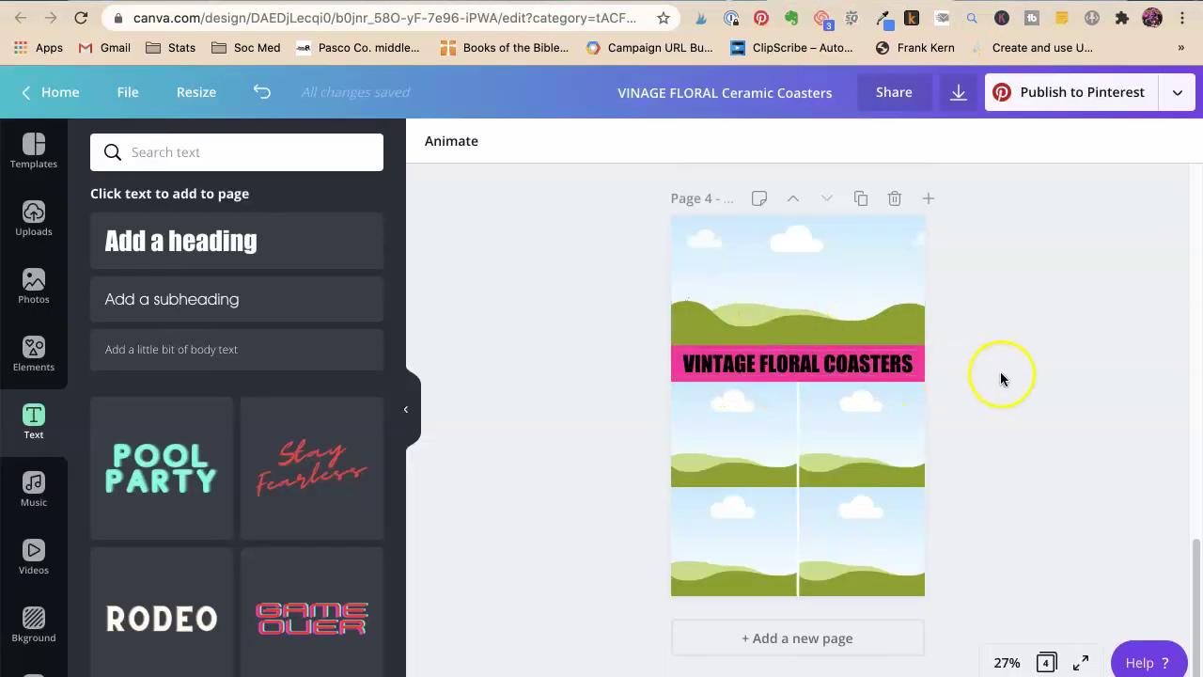
left_click(913, 365)
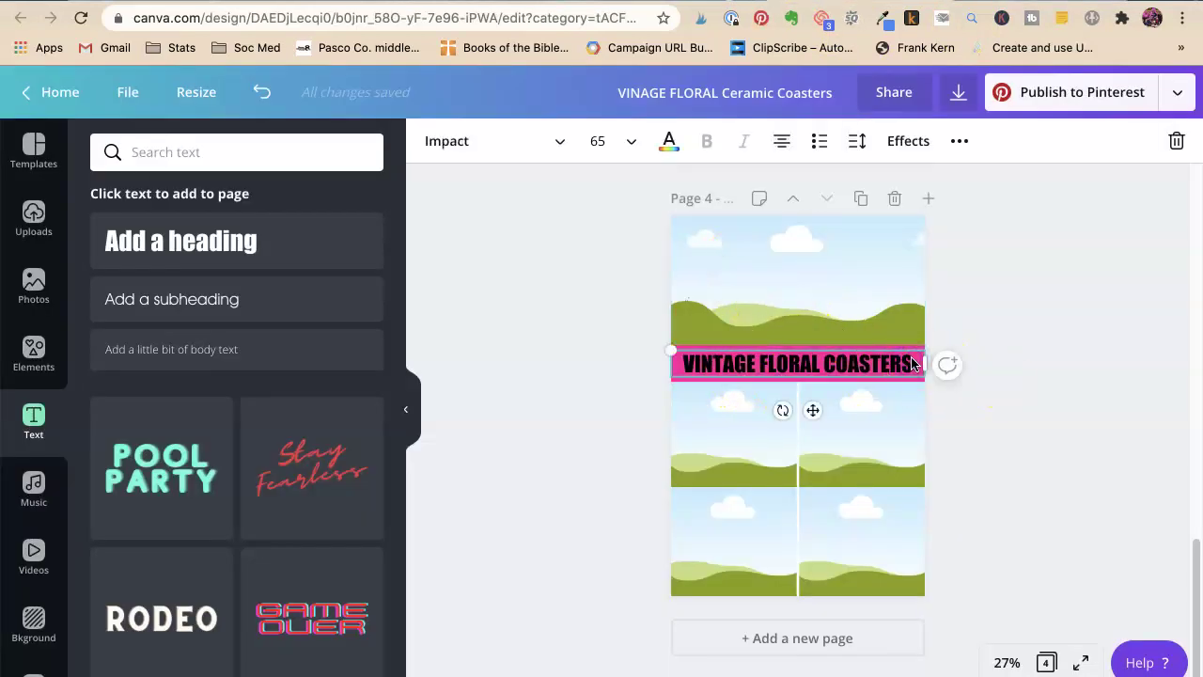
left_click(912, 364)
left_click(431, 141)
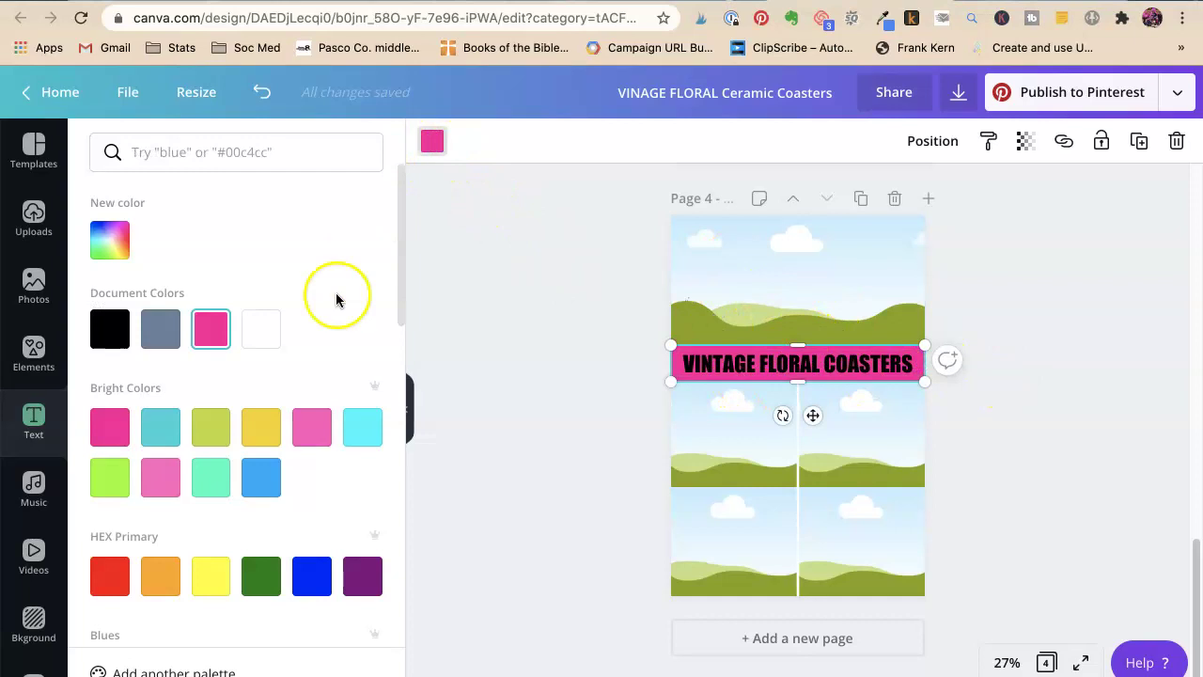
left_click(261, 328)
left_click(1163, 398)
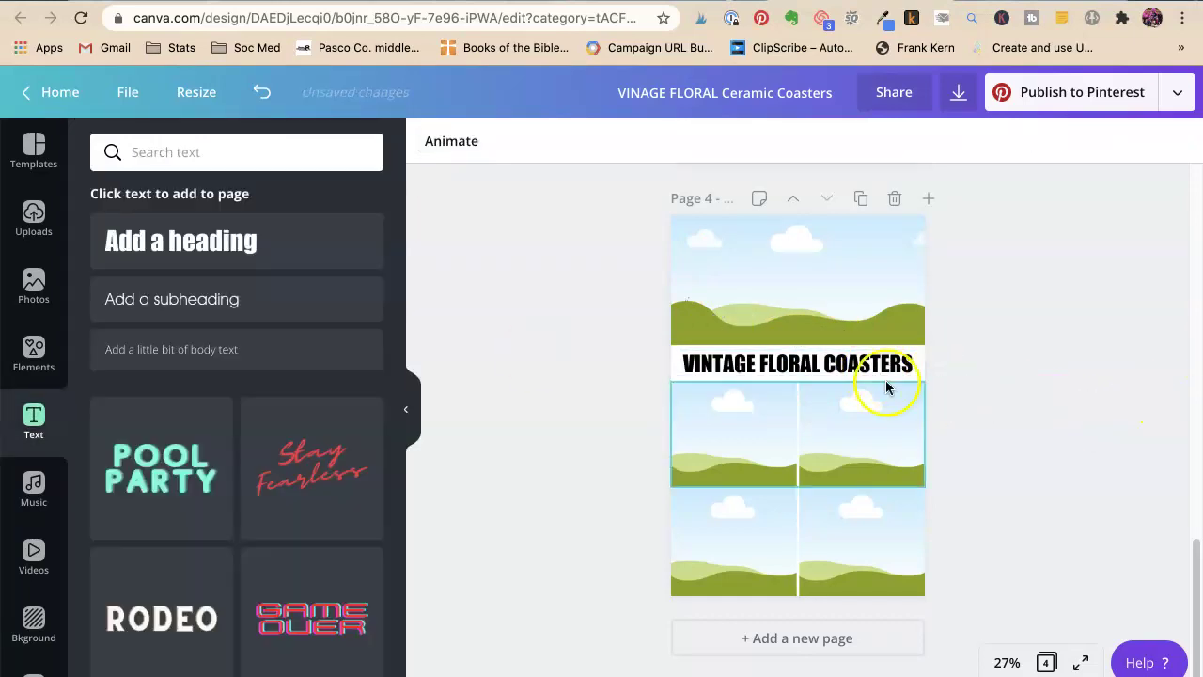
Change the title font to Silencio Serif Font.
left_click(874, 366)
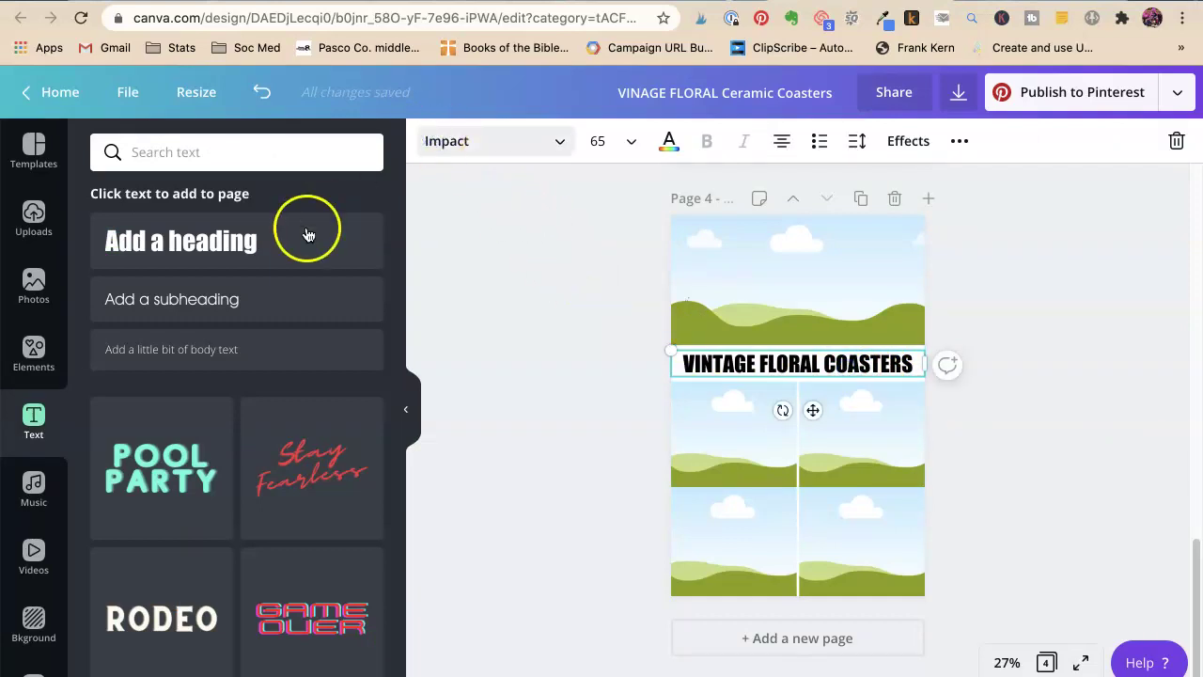
left_click(495, 141)
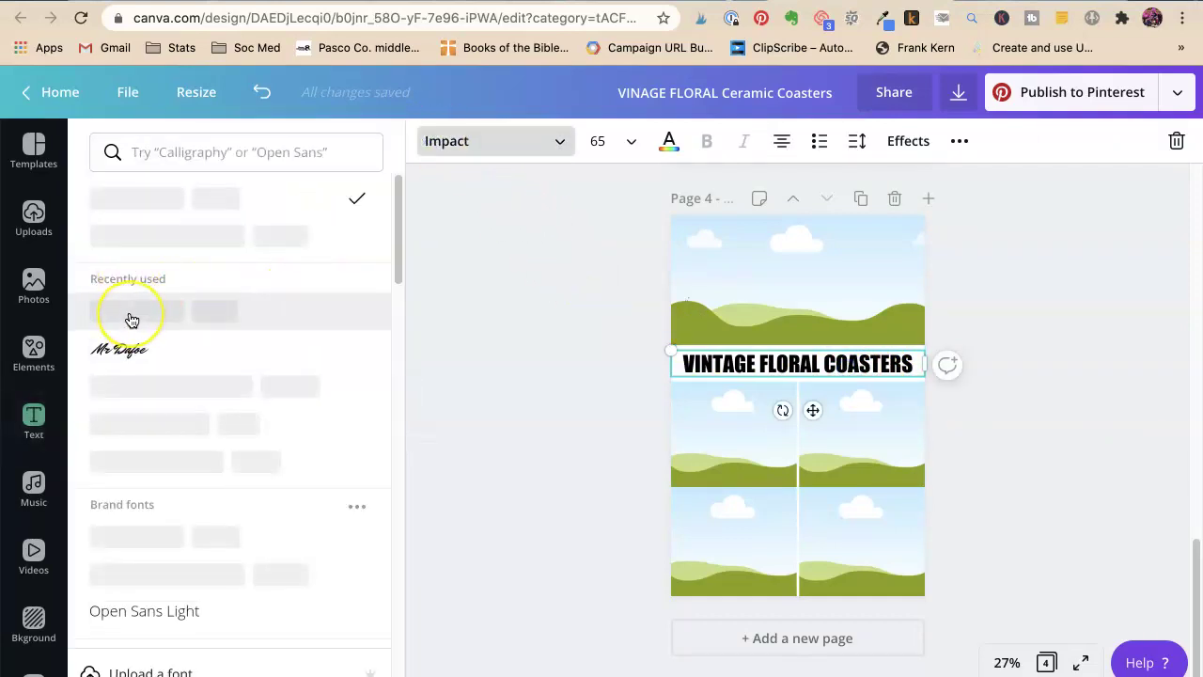
scroll(132, 320, "down", 1)
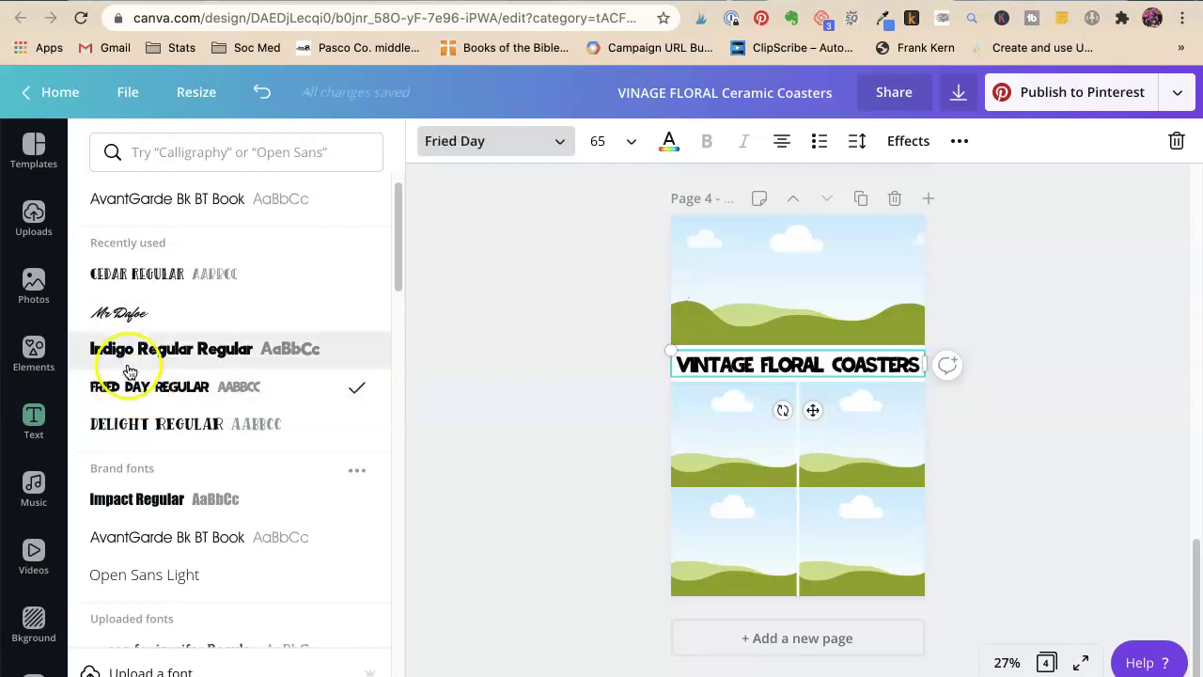
scroll(141, 391, "down", 3)
scroll(134, 363, "down", 3)
scroll(134, 364, "down", 5)
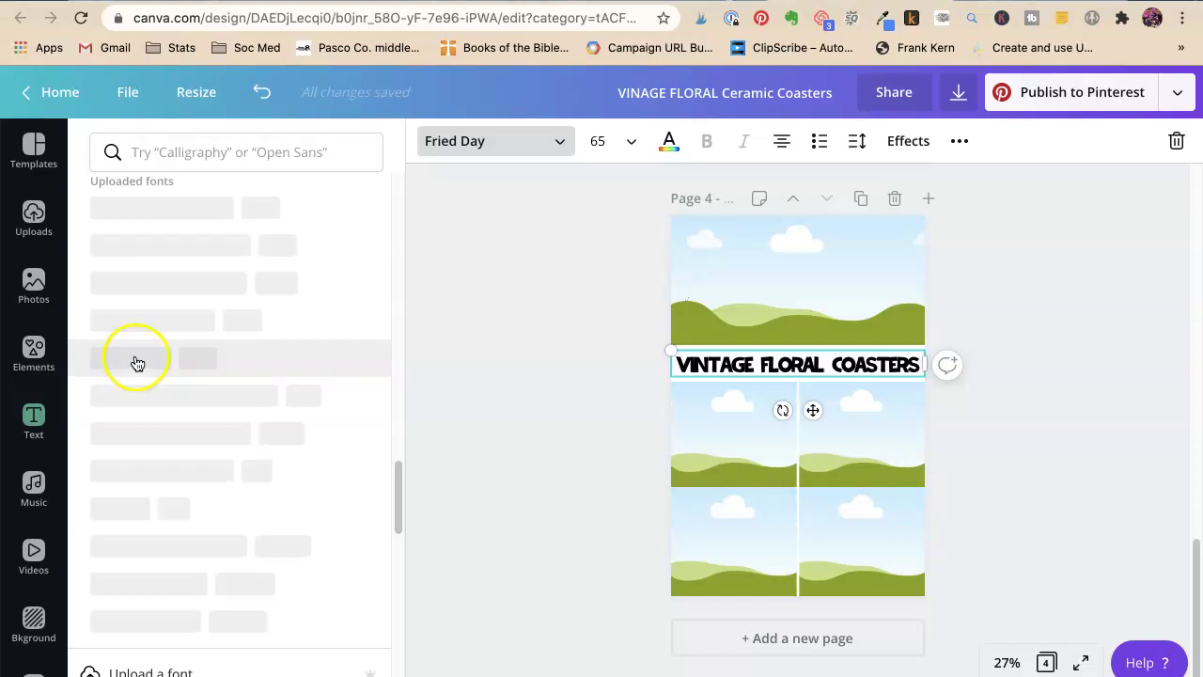
scroll(137, 364, "down", 5)
scroll(136, 364, "down", 5)
scroll(138, 365, "down", 5)
scroll(138, 364, "down", 3)
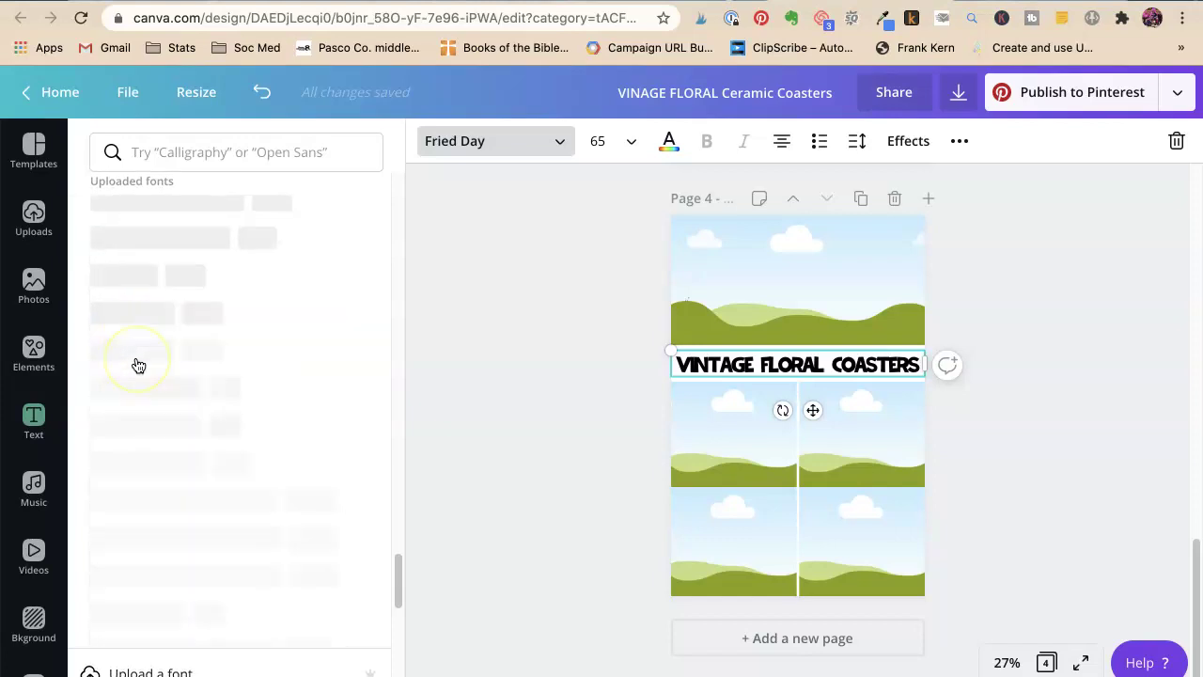
scroll(138, 365, "down", 3)
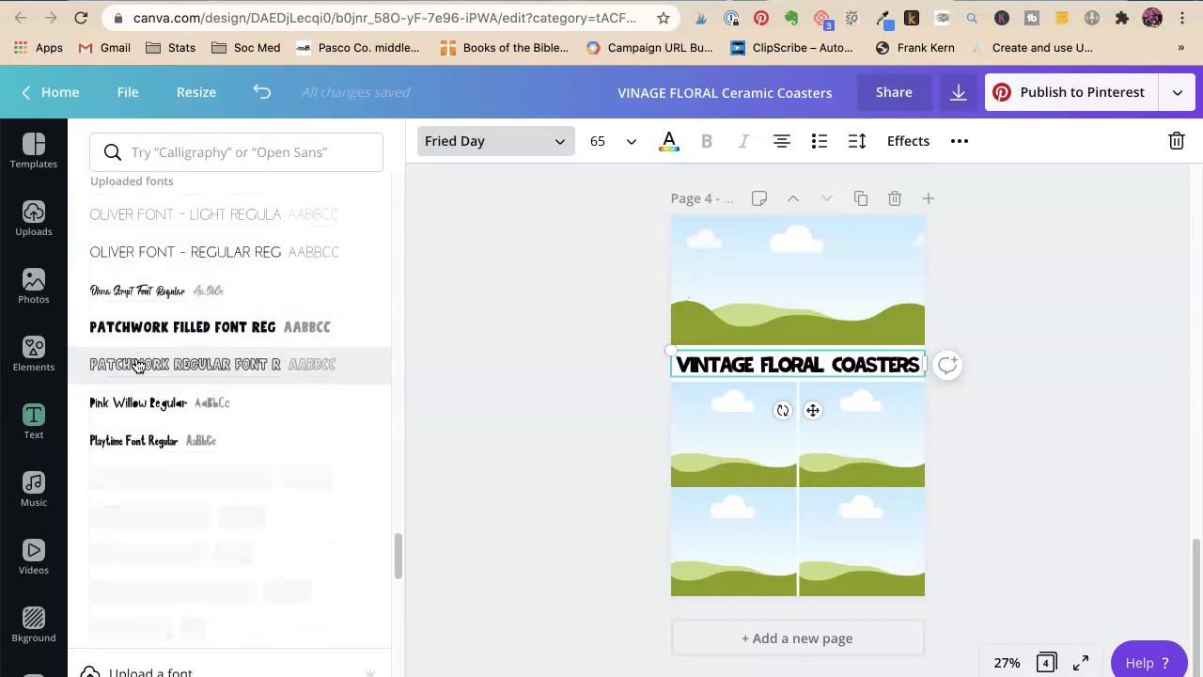
scroll(139, 364, "down", 3)
scroll(138, 365, "down", 1)
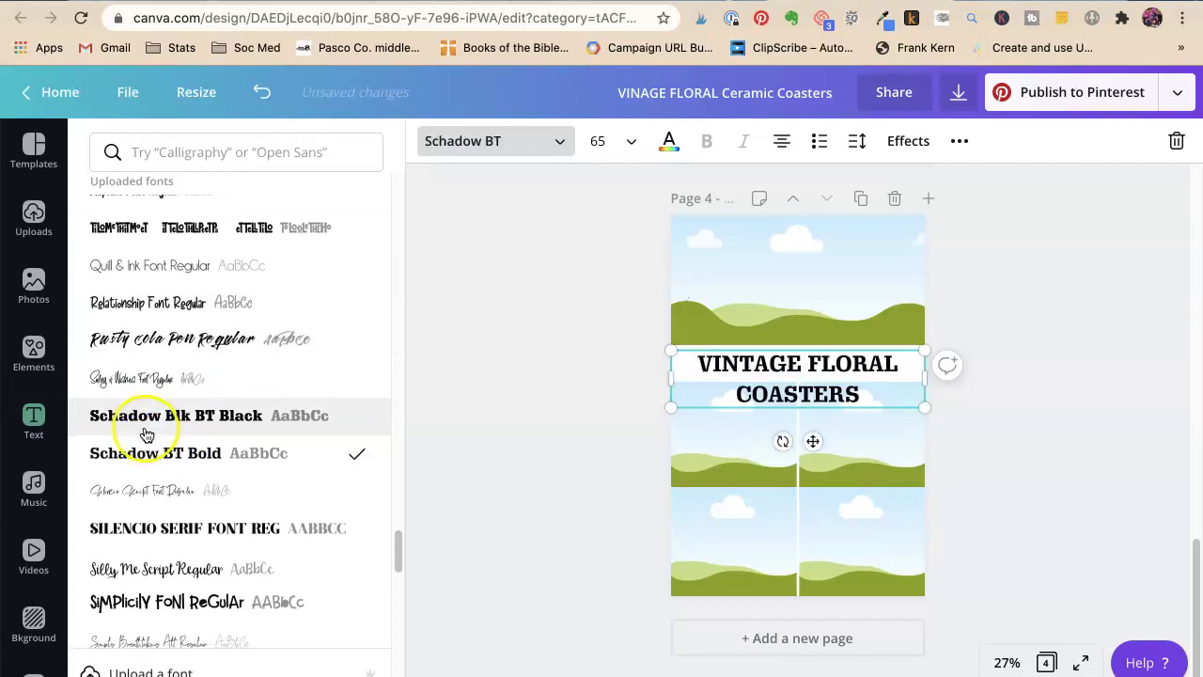
scroll(153, 447, "down", 1)
left_click(168, 503)
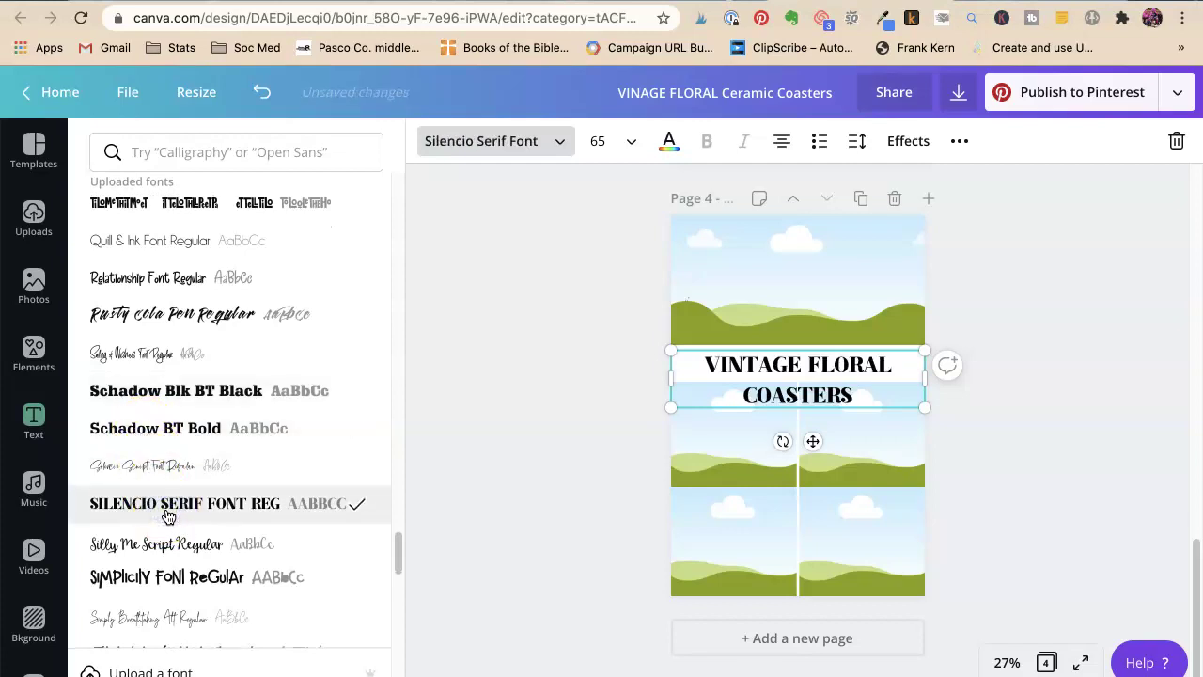
Shrink the title to size 50 so it fits on one line.
left_click(598, 141)
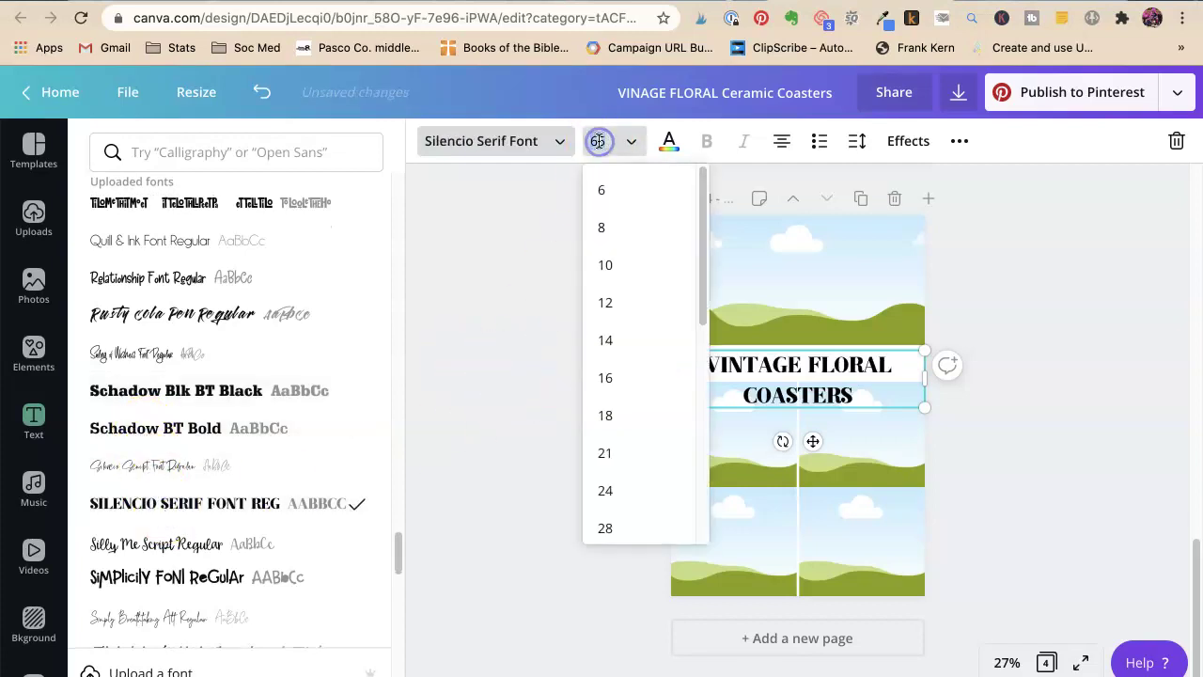
key("Return")
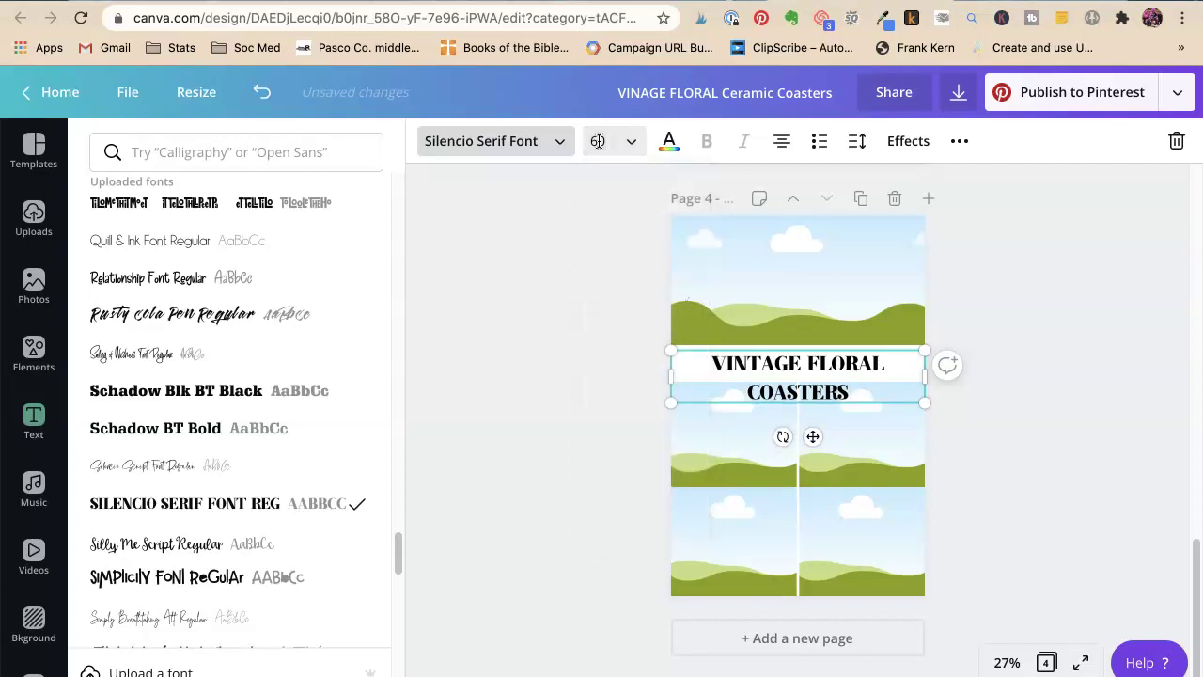
left_click(598, 141)
type("55")
key("Return")
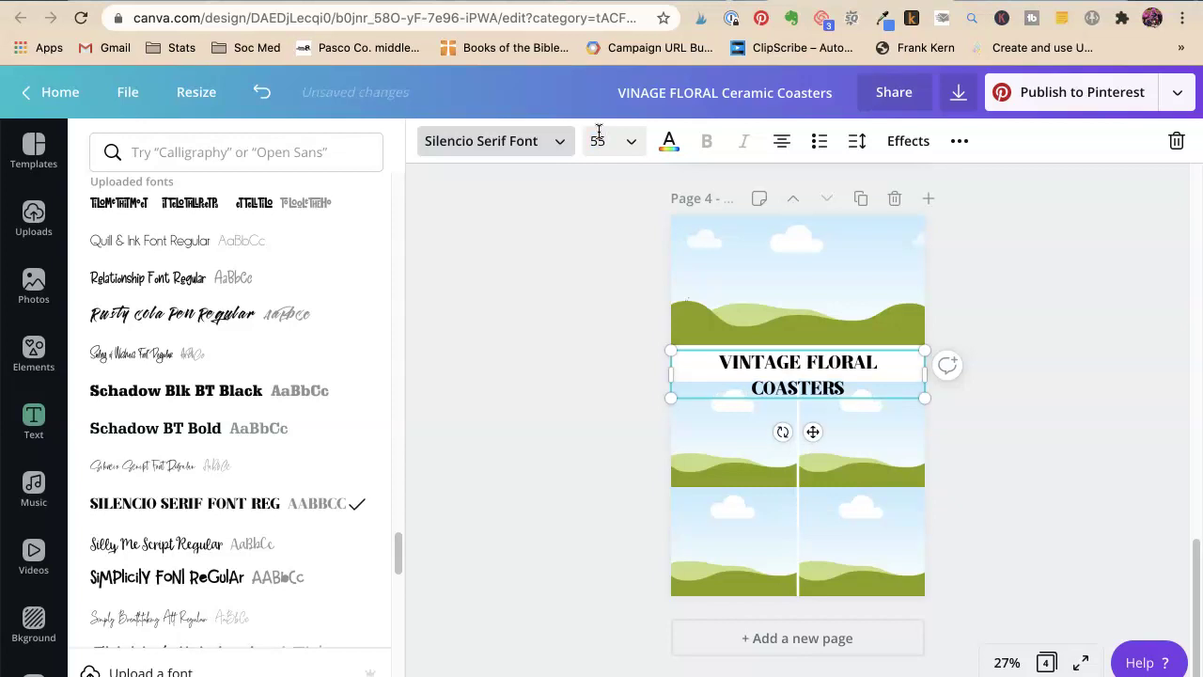
left_click(599, 139)
type("50")
key("Return")
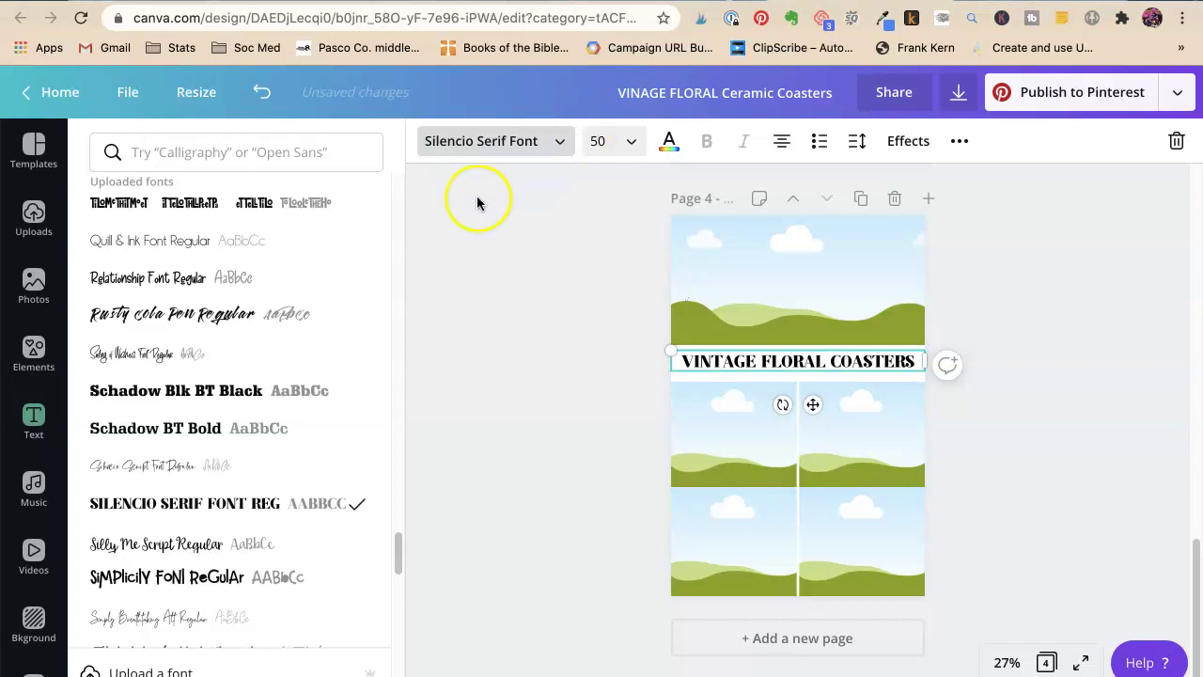
left_click(538, 322)
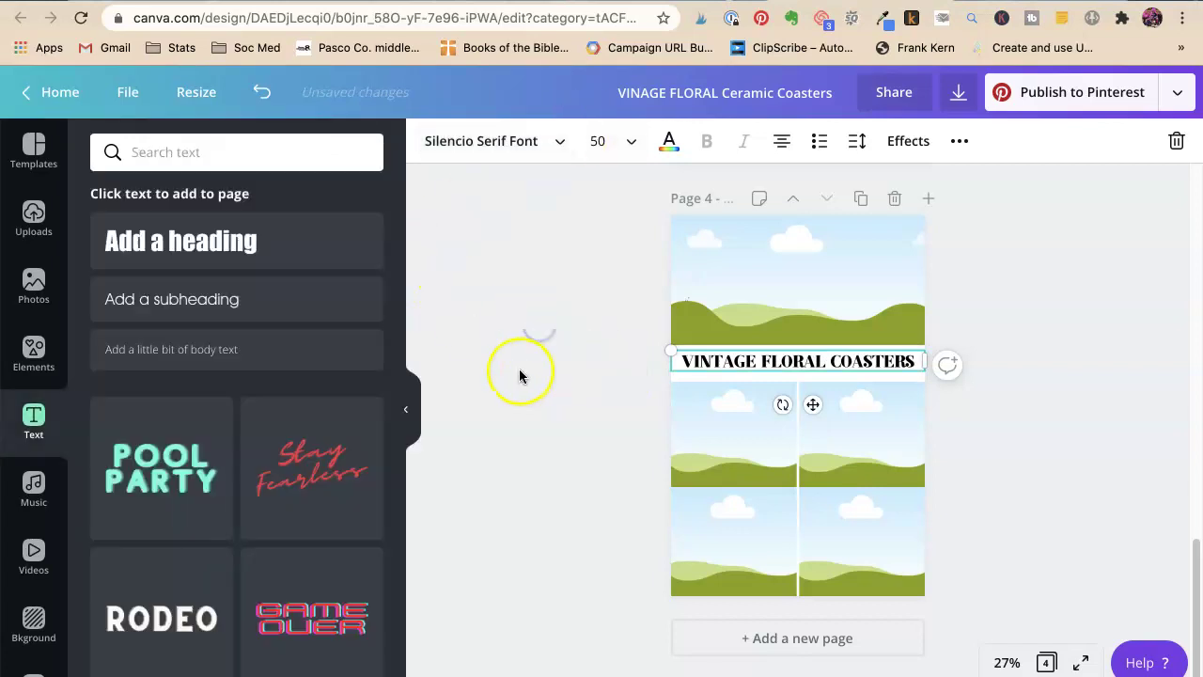
left_click(768, 367)
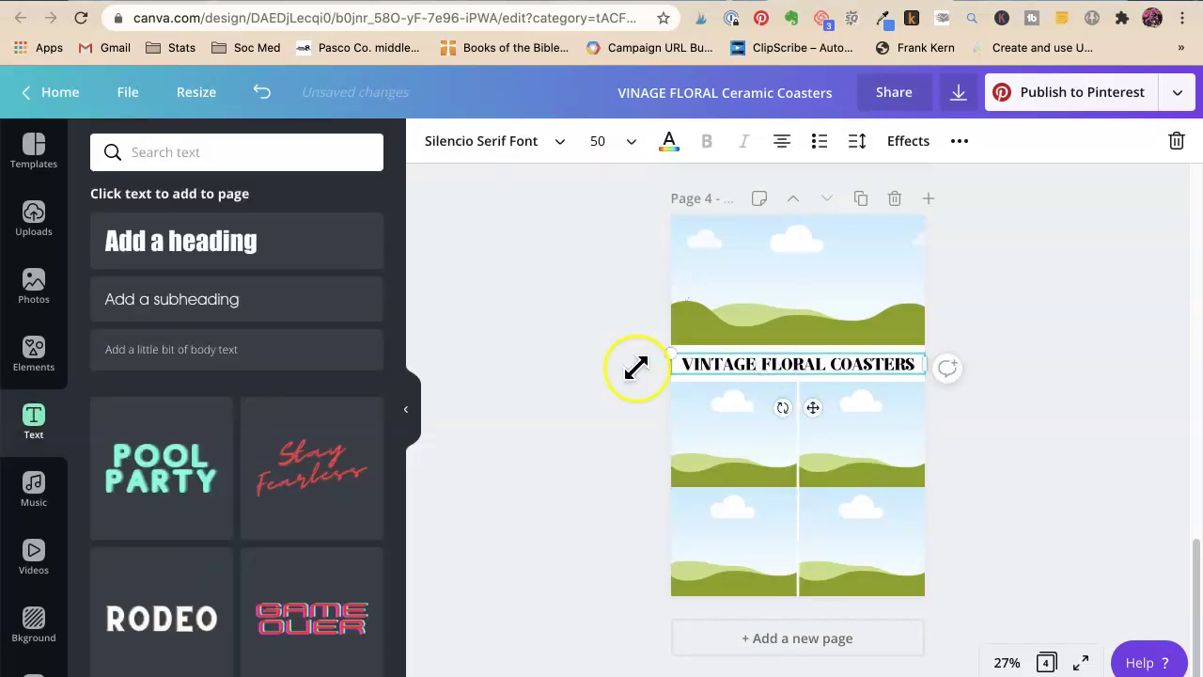
left_click(494, 376)
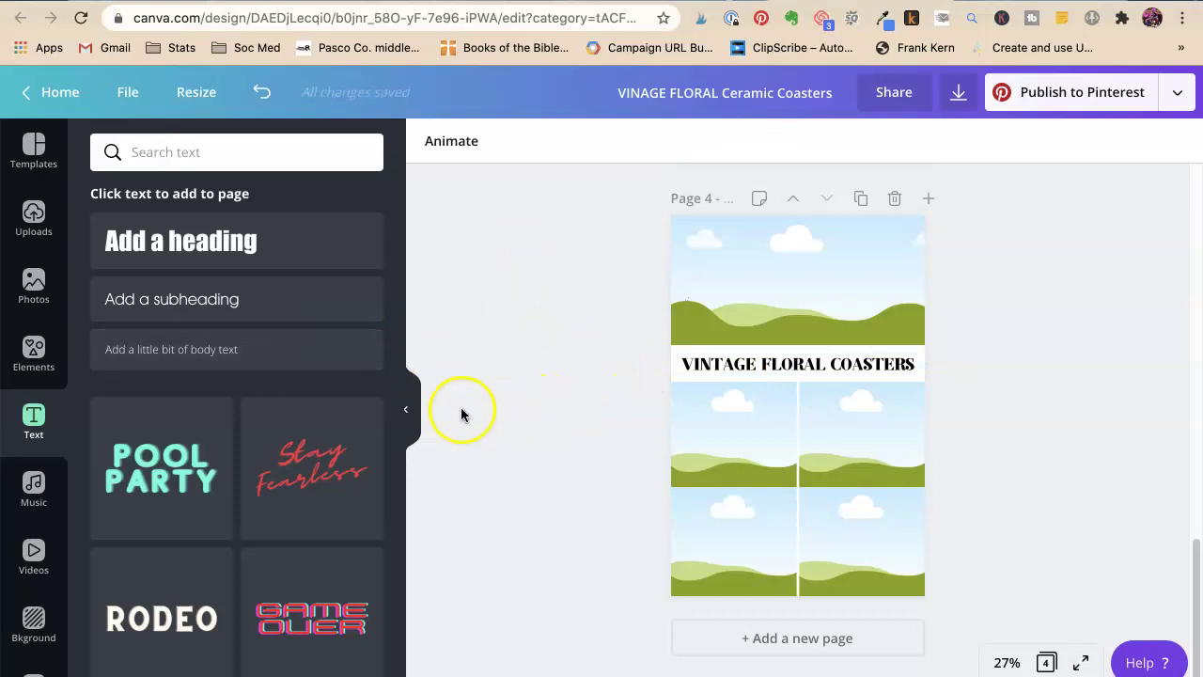
Place the coasters-on-tray upload in page 4's top frame.
left_click(33, 215)
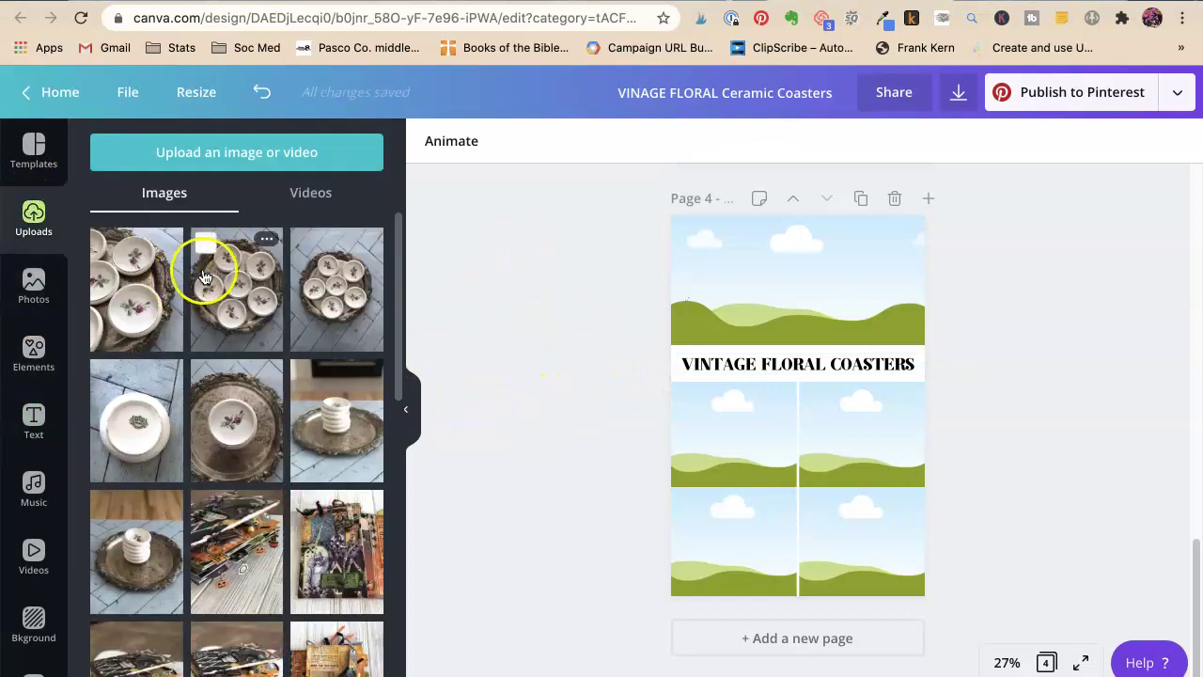
mouse_move(336, 419)
left_mouse_down()
mouse_move(538, 395)
mouse_move(797, 282)
left_mouse_up()
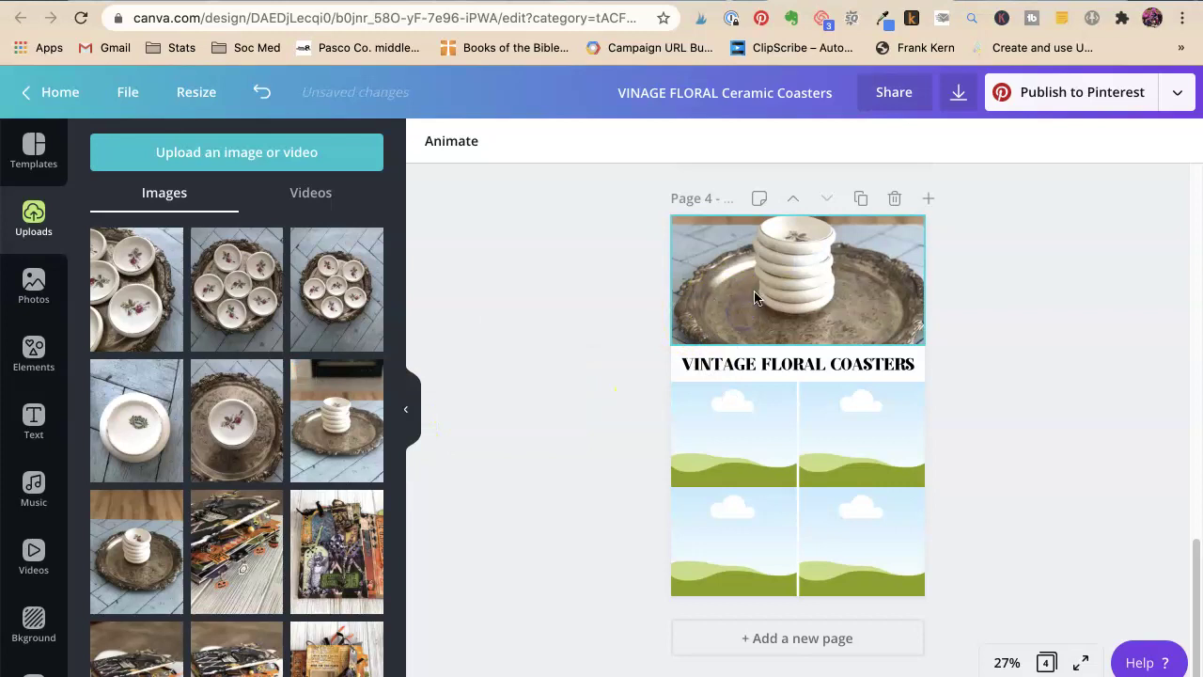
double_click(810, 273)
left_click(585, 295)
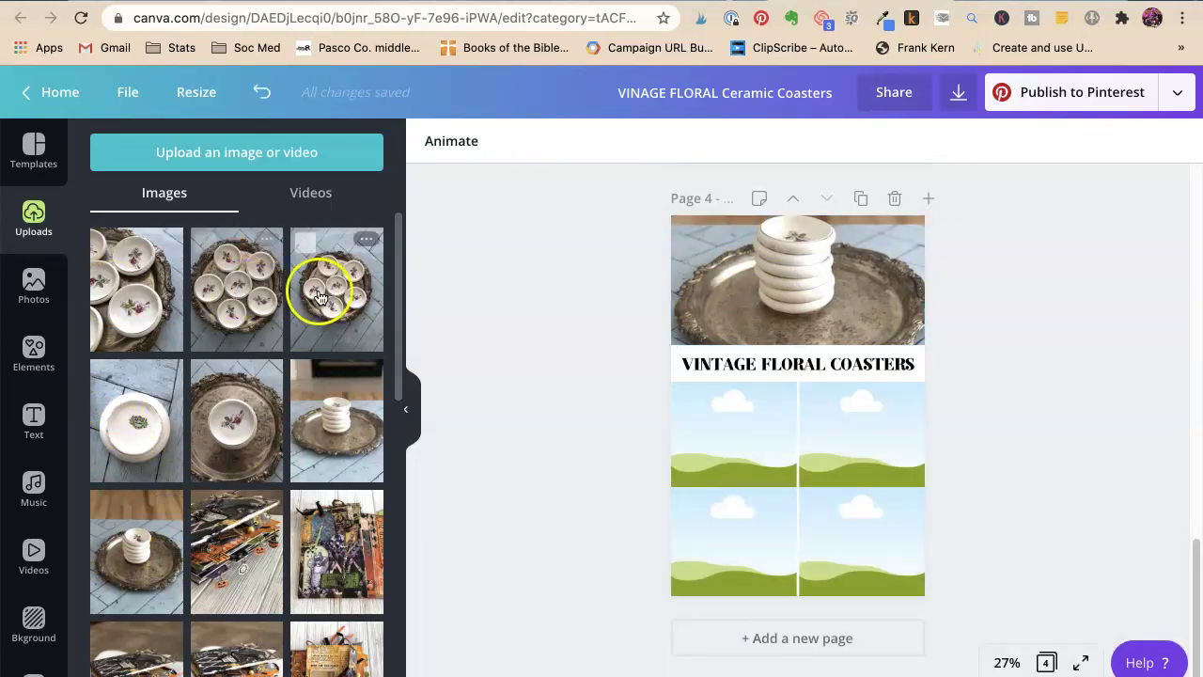
left_click_drag(336, 289, 723, 274)
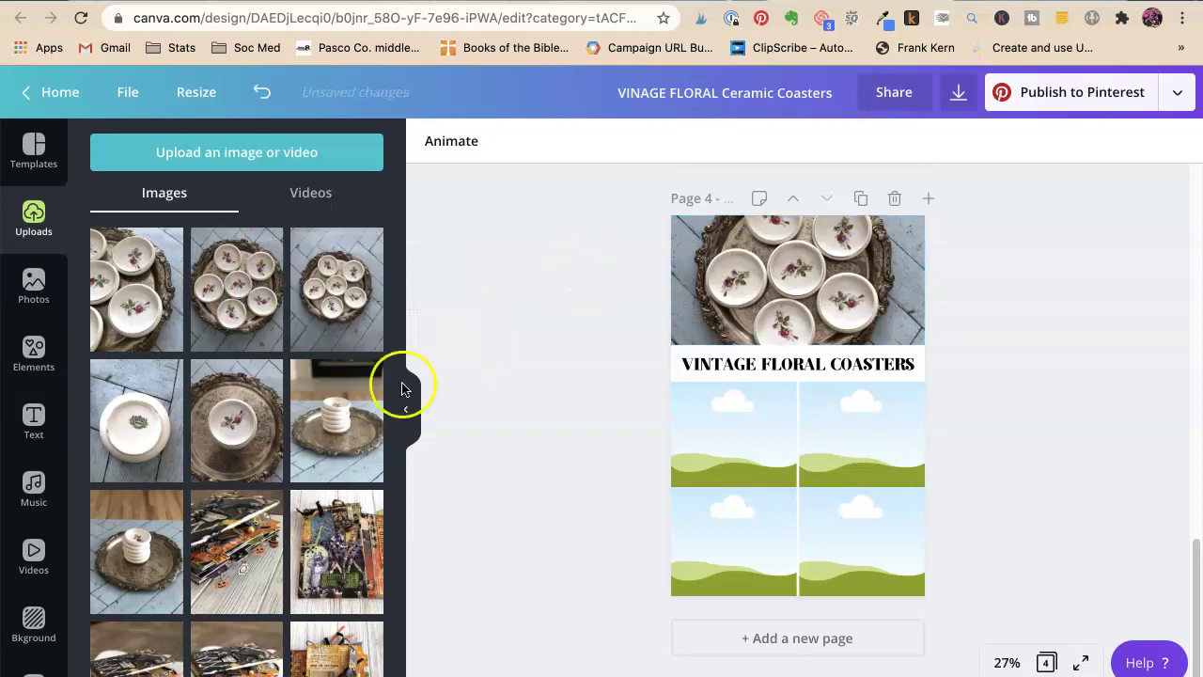
Fill the top-left, bottom-right and top-right cells, enlarging the single coaster photo.
left_click_drag(336, 420, 719, 432)
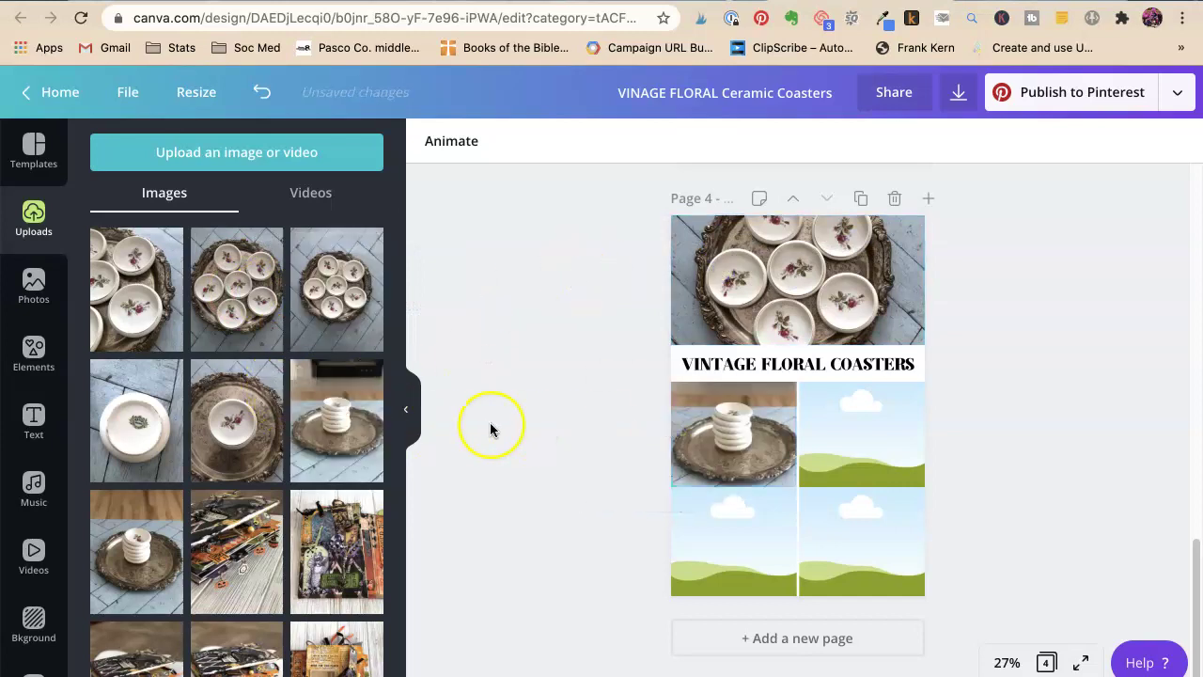
left_click_drag(236, 420, 840, 529)
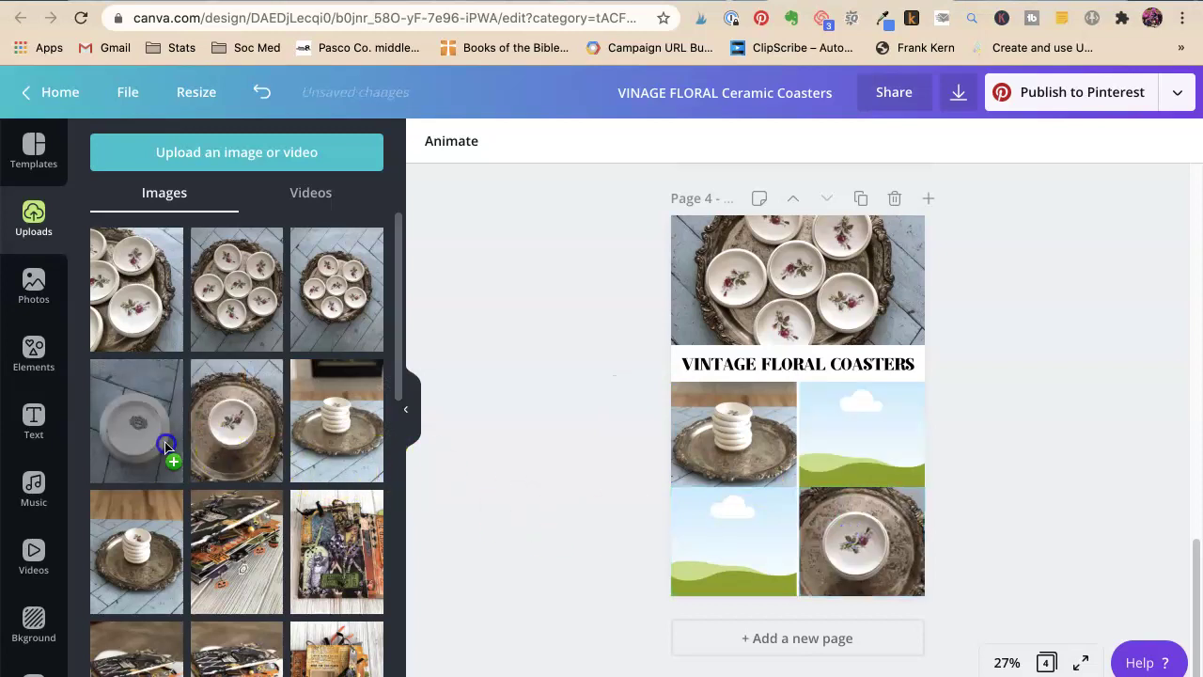
left_click_drag(166, 443, 861, 441)
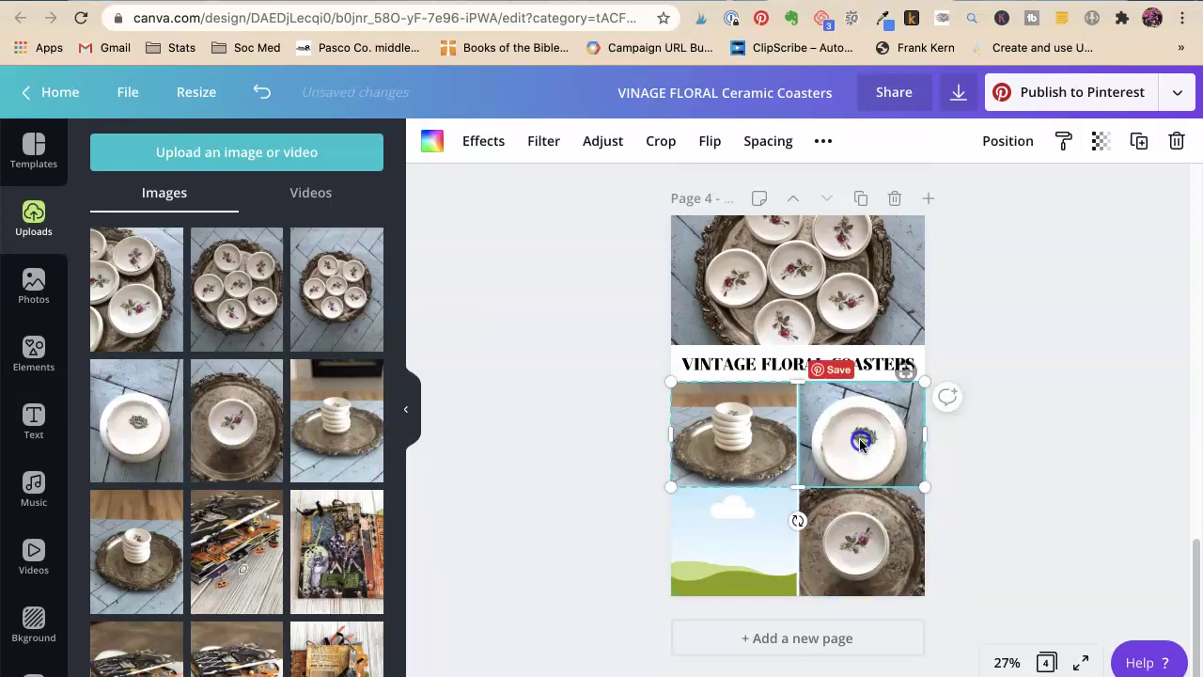
double_click(860, 440)
left_click_drag(925, 382, 951, 313)
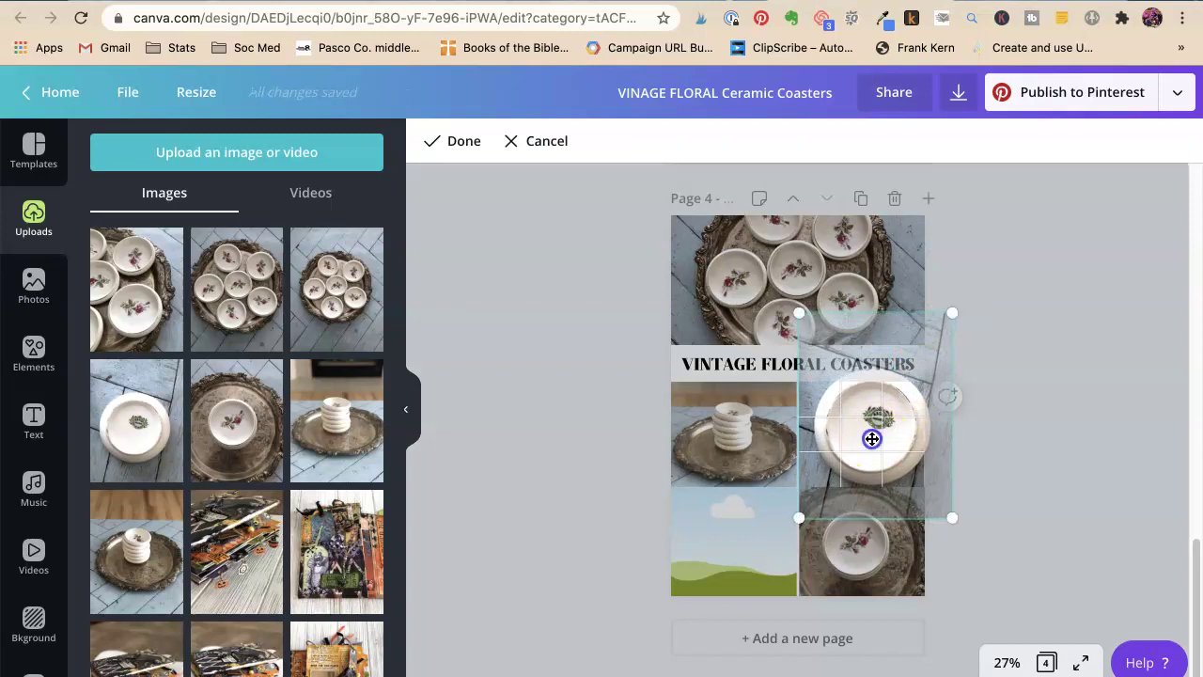
left_click_drag(872, 439, 850, 439)
left_click(460, 498)
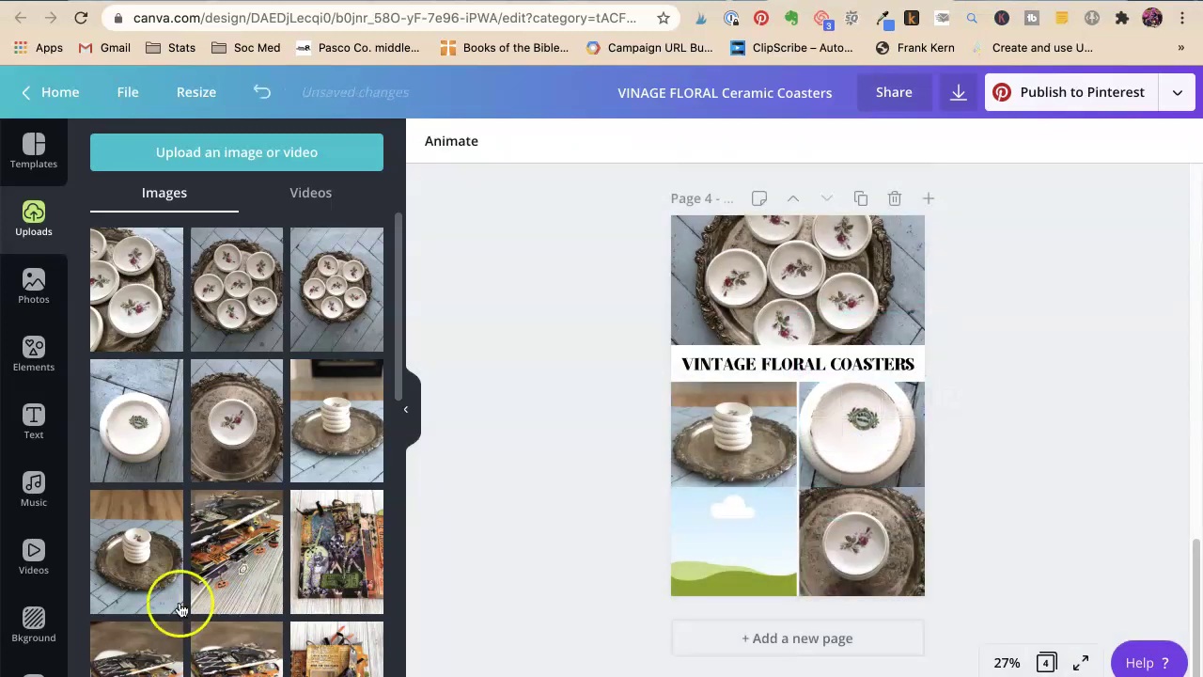
mouse_move(137, 290)
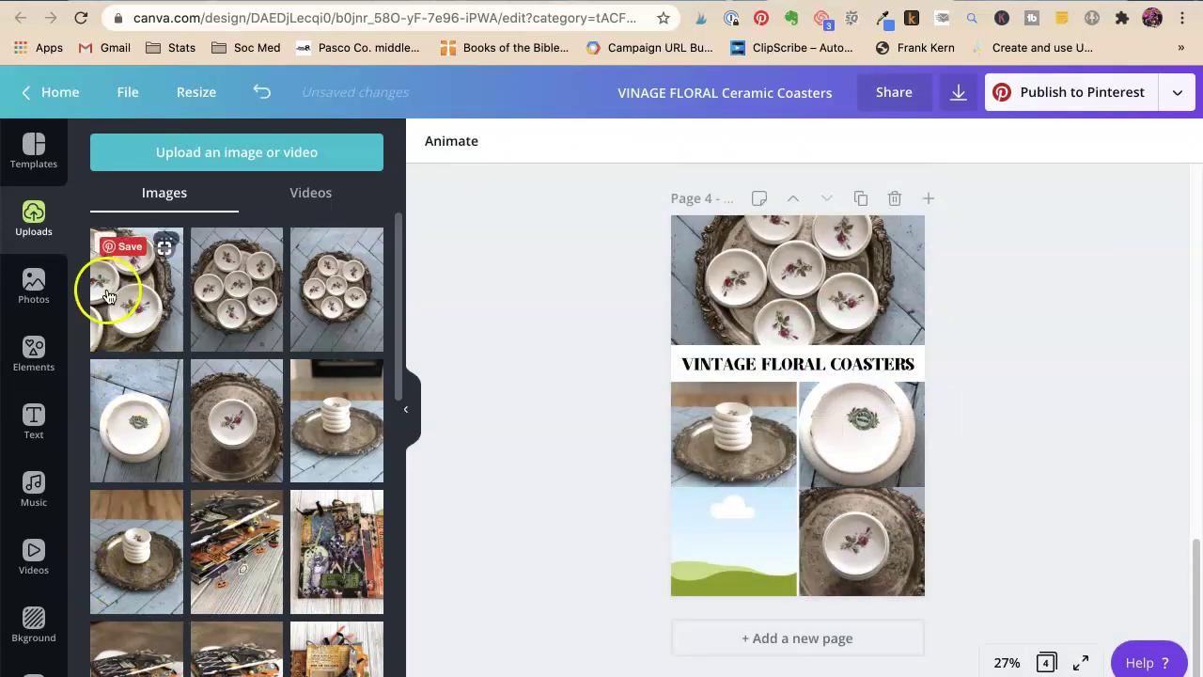
Put the coaster bowls photo top-left and stacked coasters bottom-left.
left_click_drag(113, 296, 714, 540)
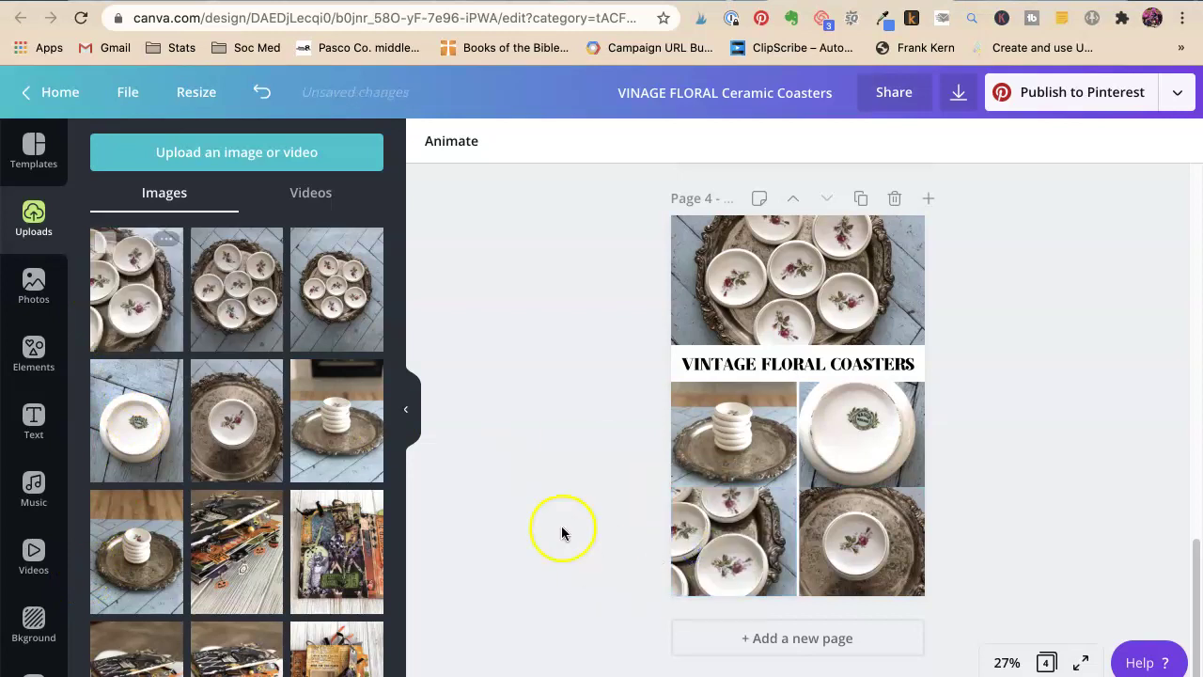
left_click(711, 548)
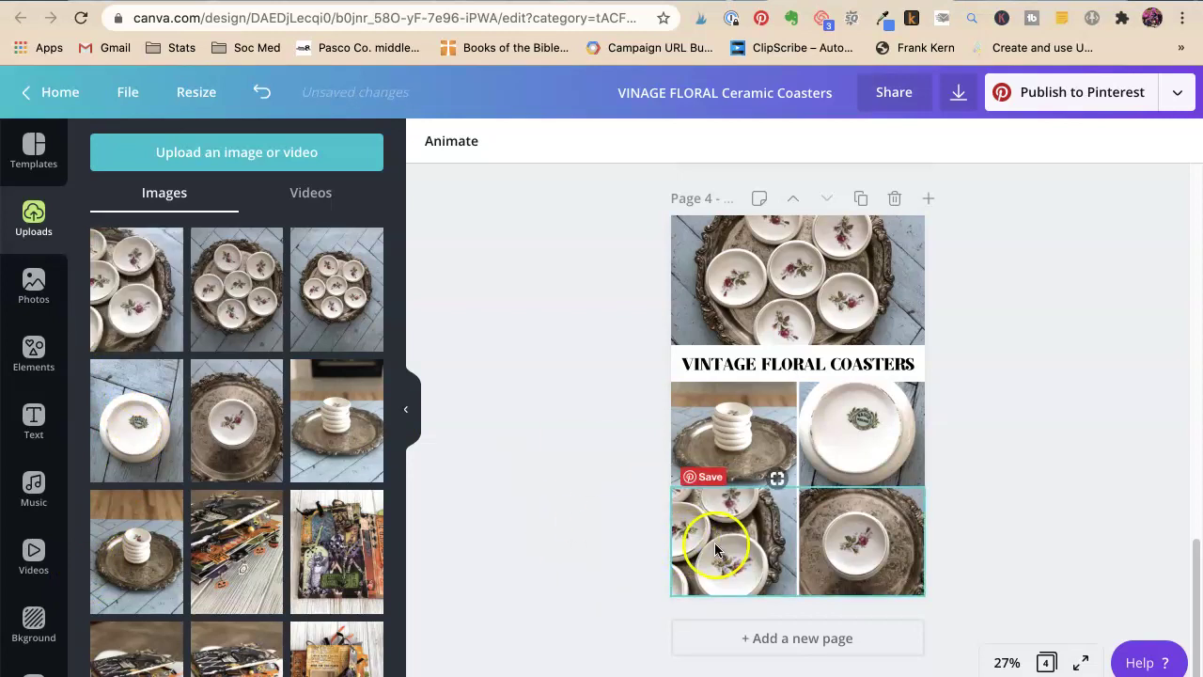
left_click(591, 503)
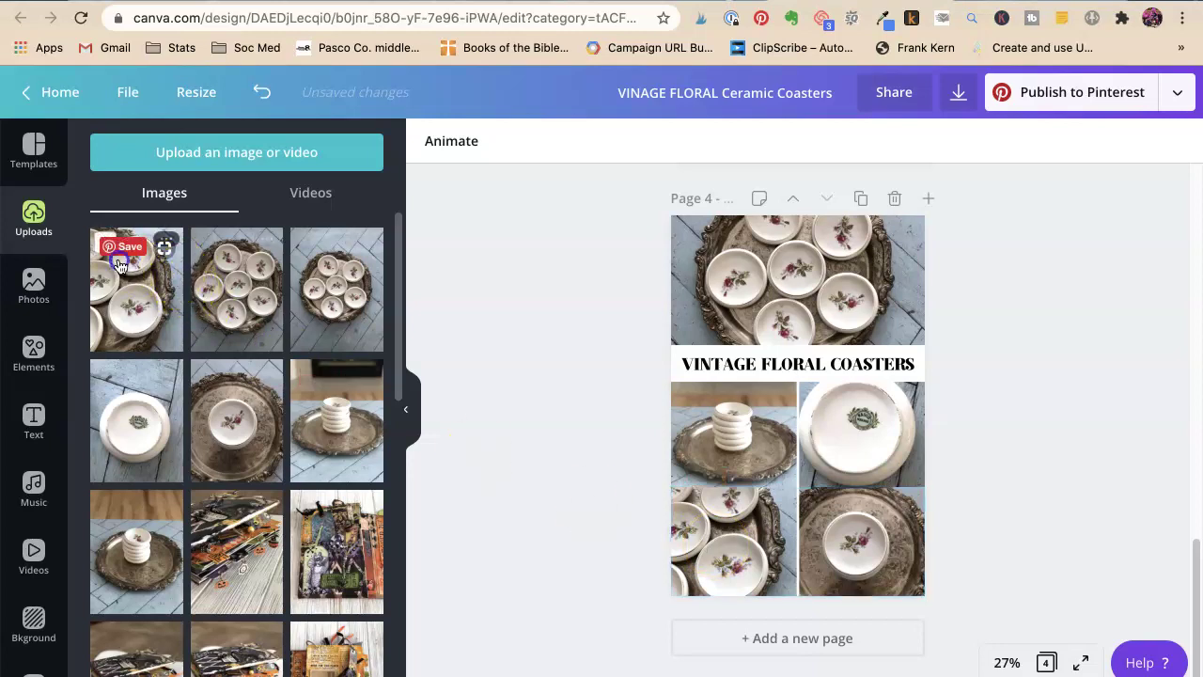
left_click_drag(136, 289, 733, 432)
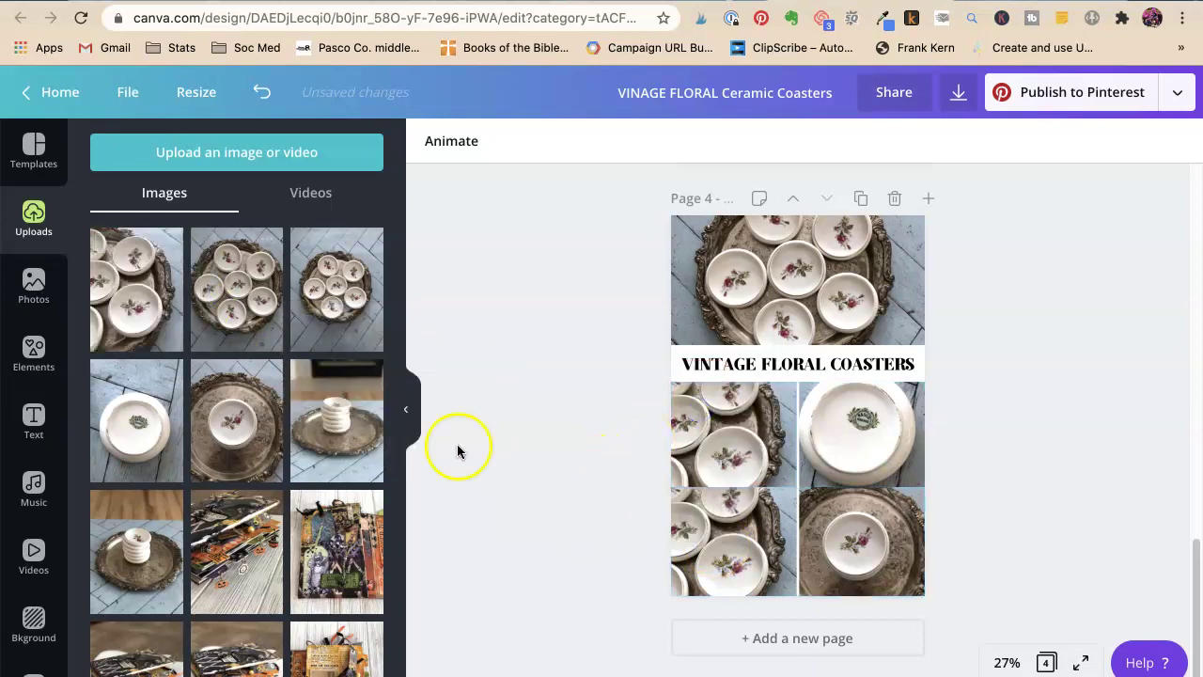
mouse_move(336, 419)
left_mouse_down()
mouse_move(657, 552)
mouse_move(724, 545)
left_mouse_up()
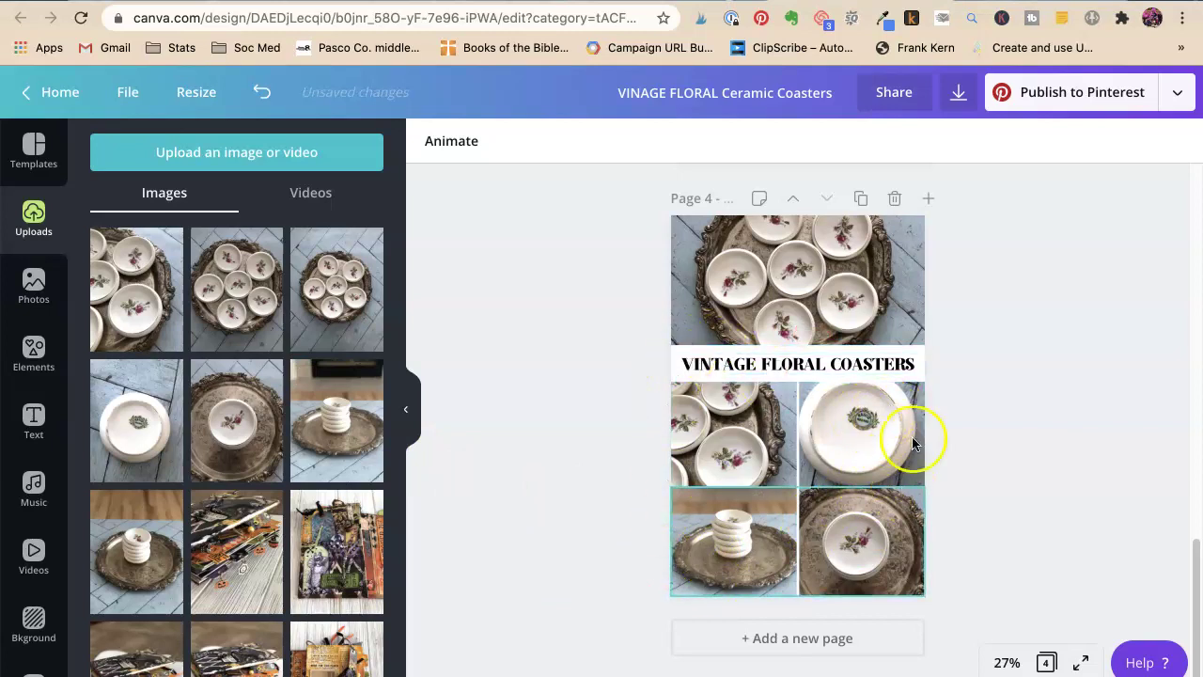
Duplicate page 4 as page 5 and move the tray photo to the bottom.
left_click(868, 198)
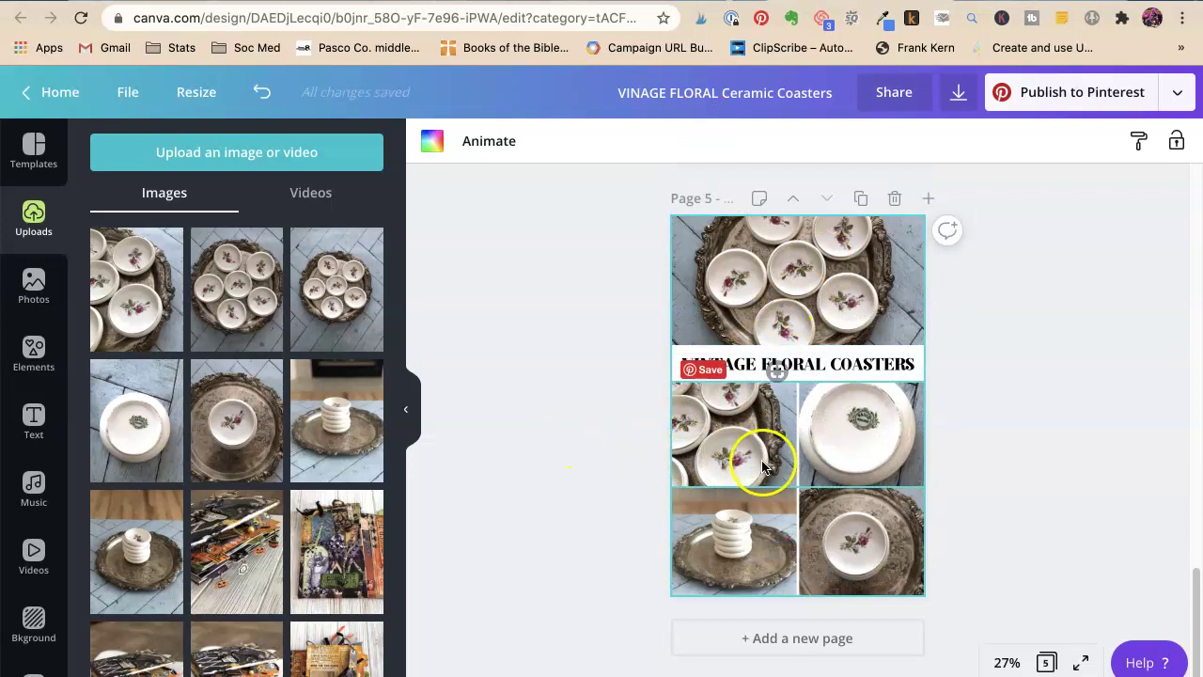
left_click_drag(795, 272, 771, 515)
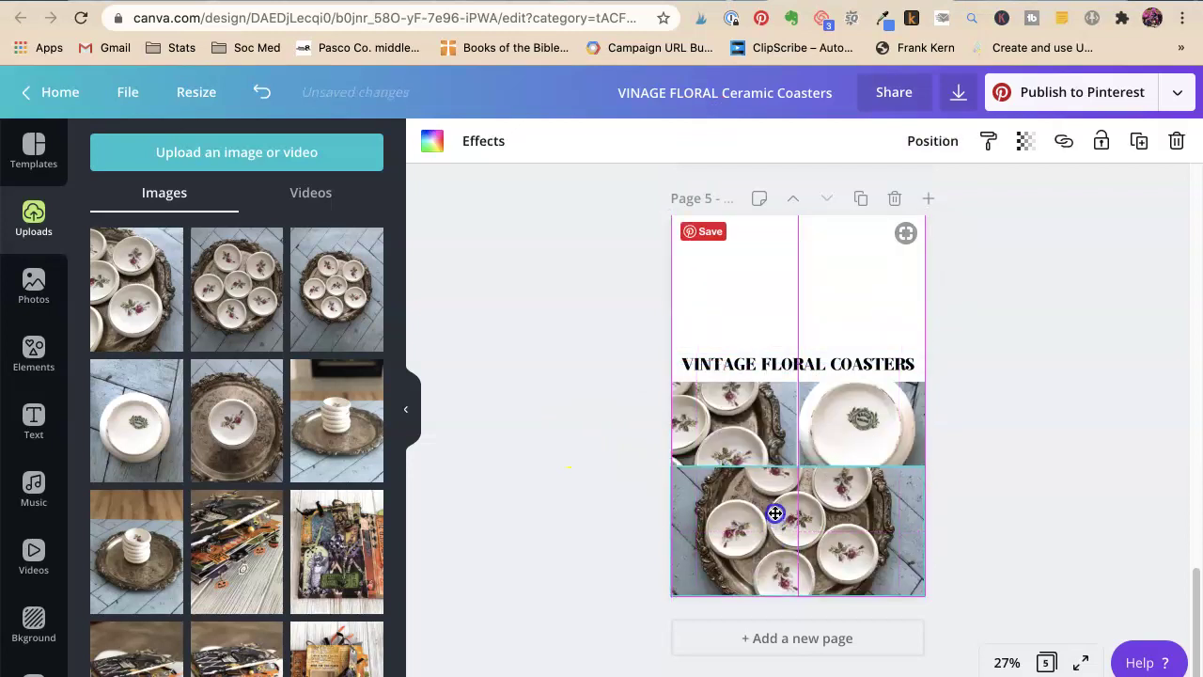
mouse_move(734, 424)
left_mouse_down()
mouse_move(737, 287)
mouse_move(738, 362)
left_mouse_up()
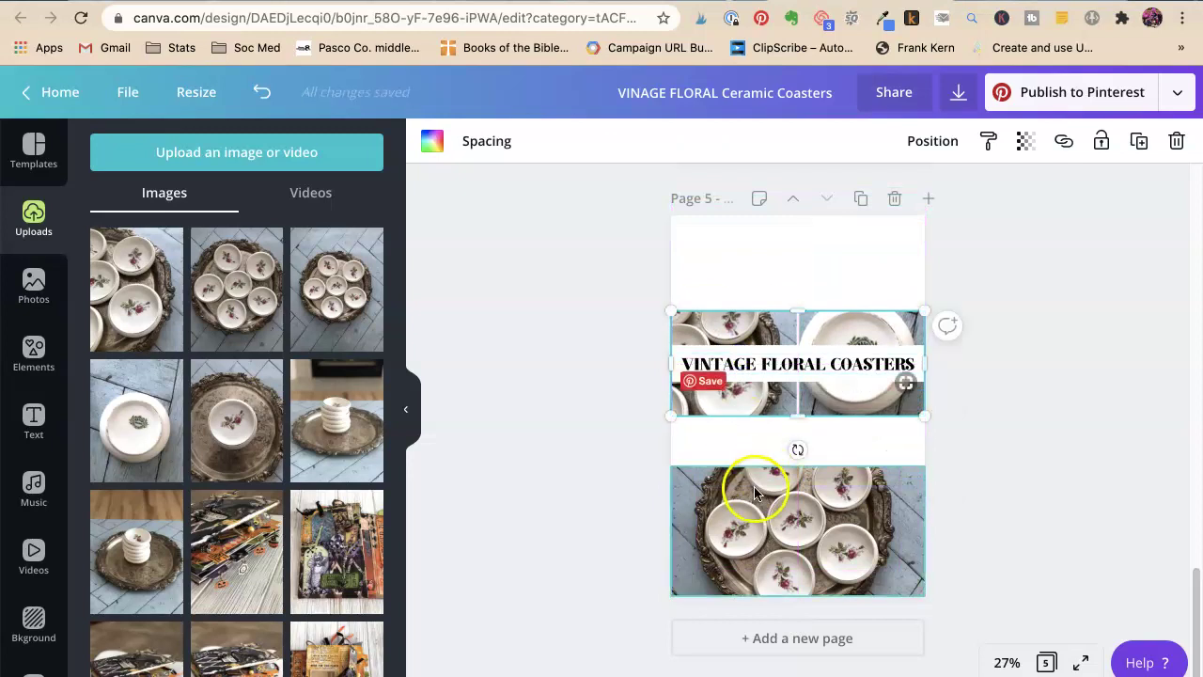
left_click(754, 494)
left_click_drag(734, 583, 737, 313)
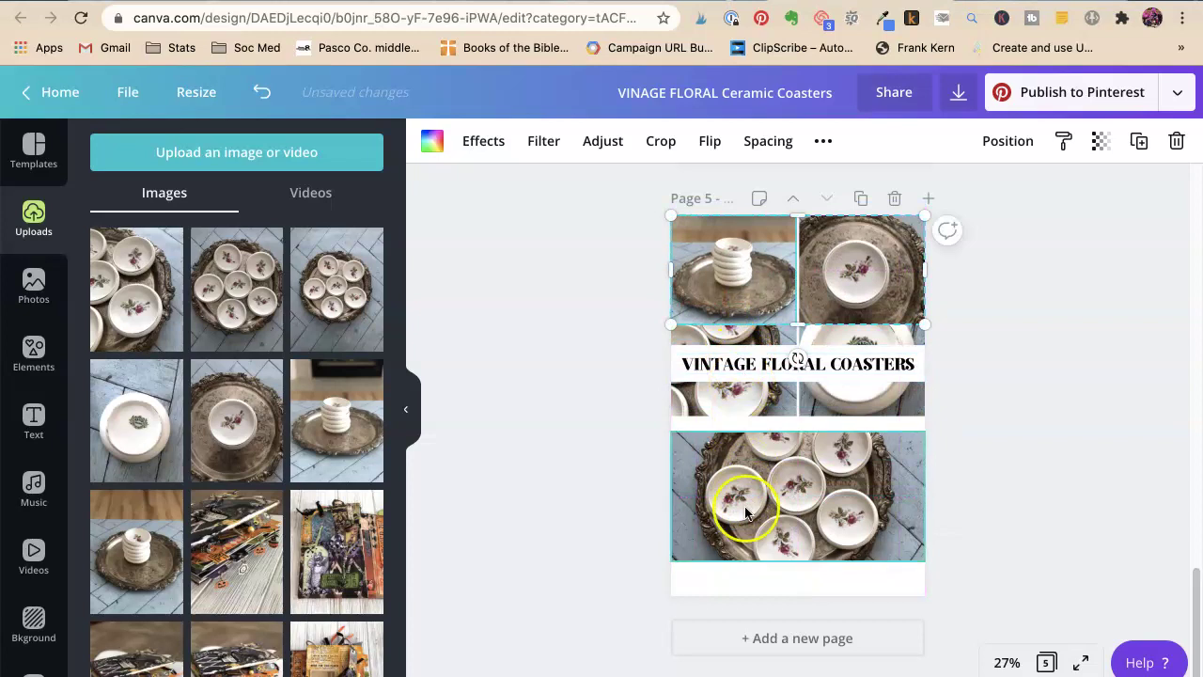
left_click(752, 494)
mouse_move(742, 540)
left_mouse_down()
mouse_move(745, 522)
mouse_move(745, 545)
left_mouse_up()
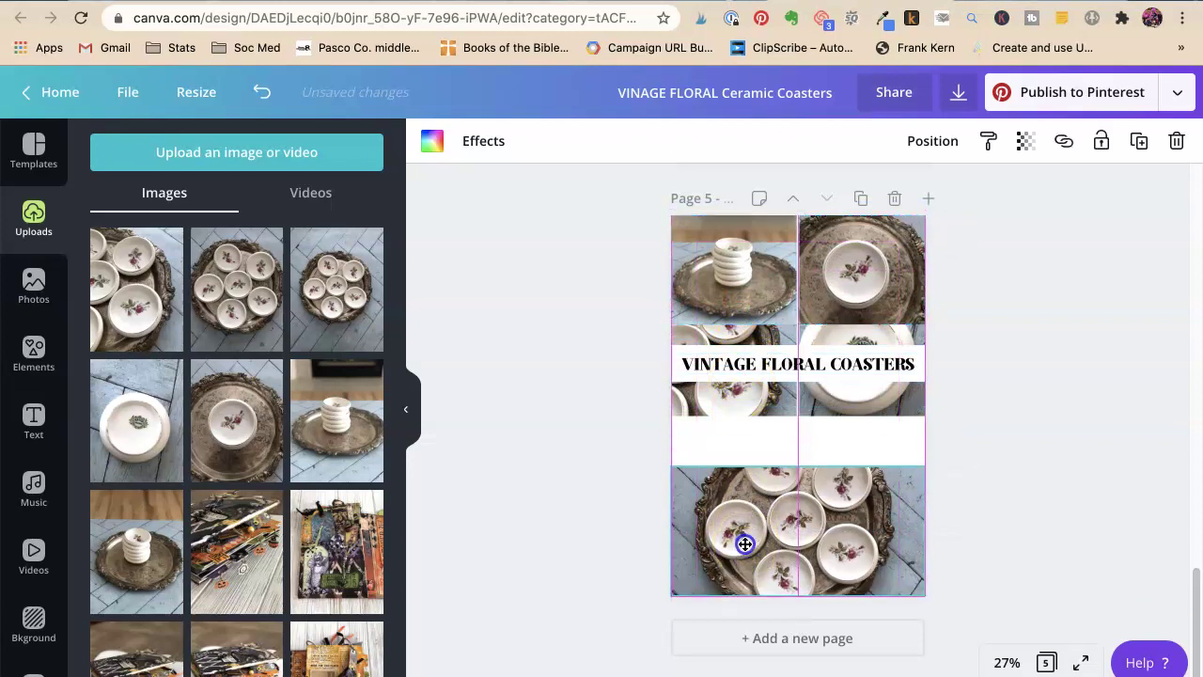
Shift the middle photos up and drop the title bar above the tray photo.
left_click(745, 418)
left_click_drag(745, 407, 746, 423)
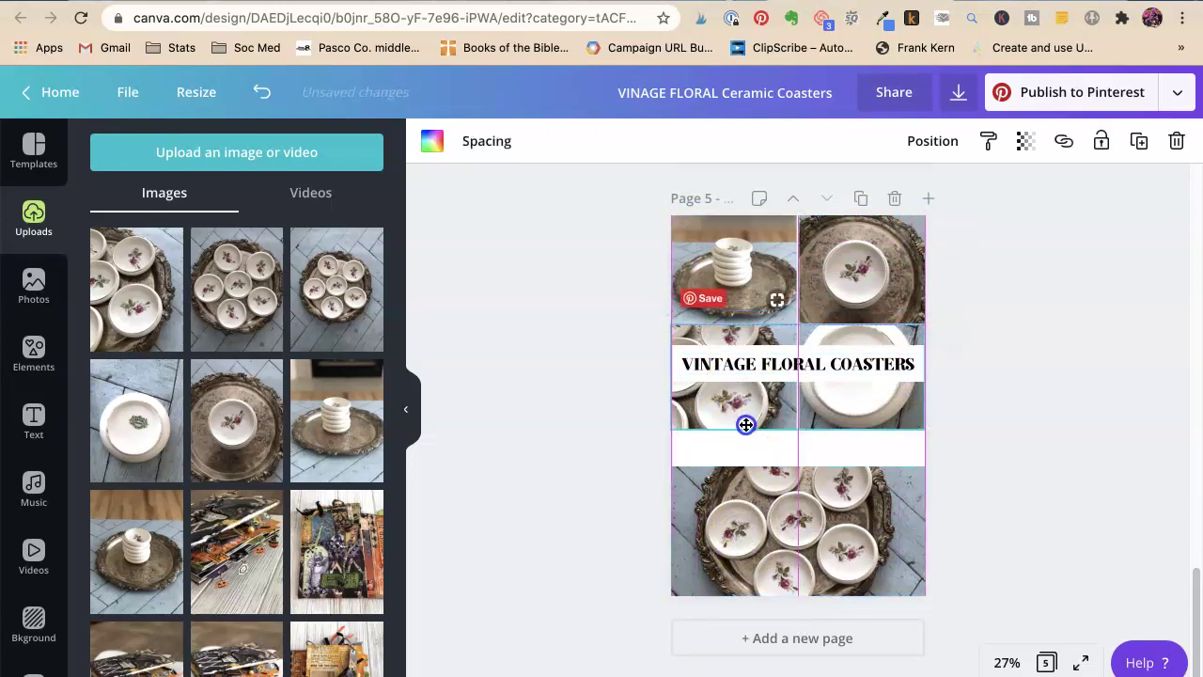
left_click(761, 371)
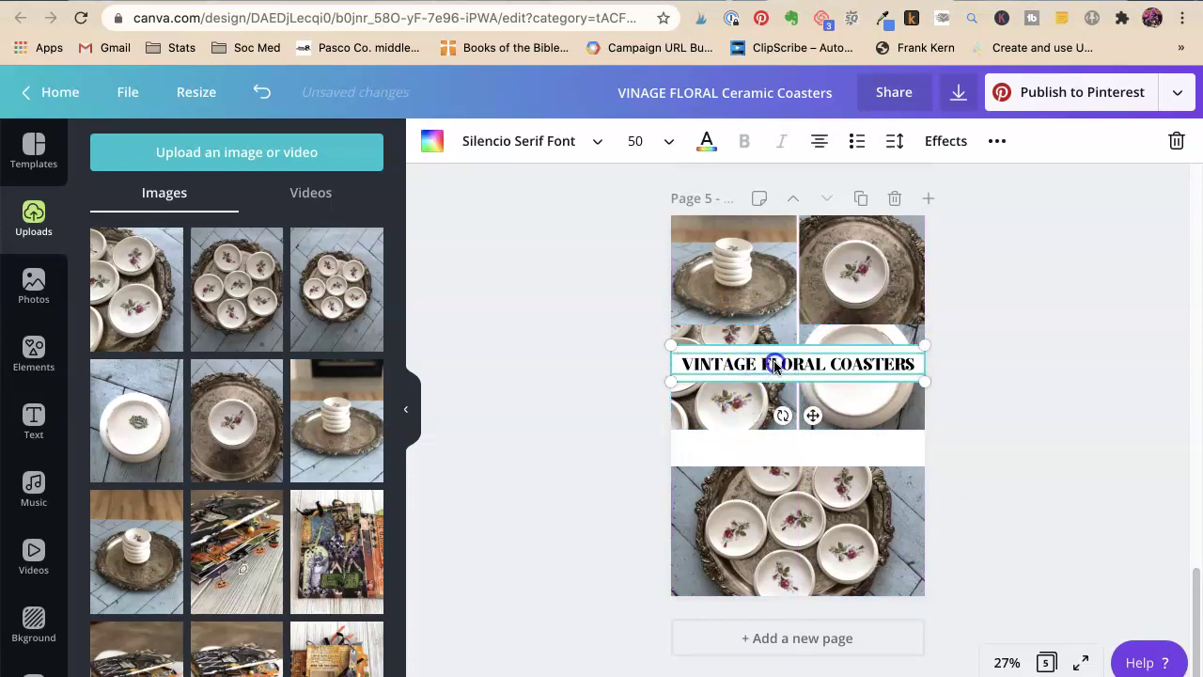
left_click_drag(778, 353, 778, 438)
left_click(974, 437)
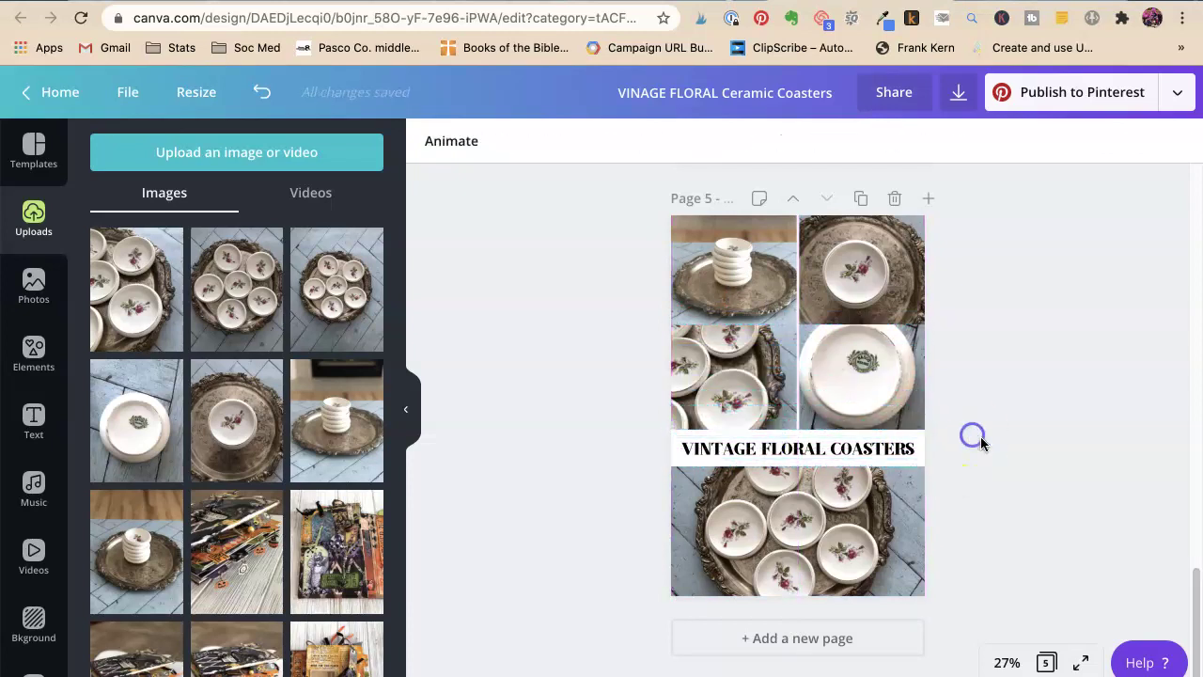
scroll(1026, 451, "up", 5)
scroll(1027, 451, "up", 3)
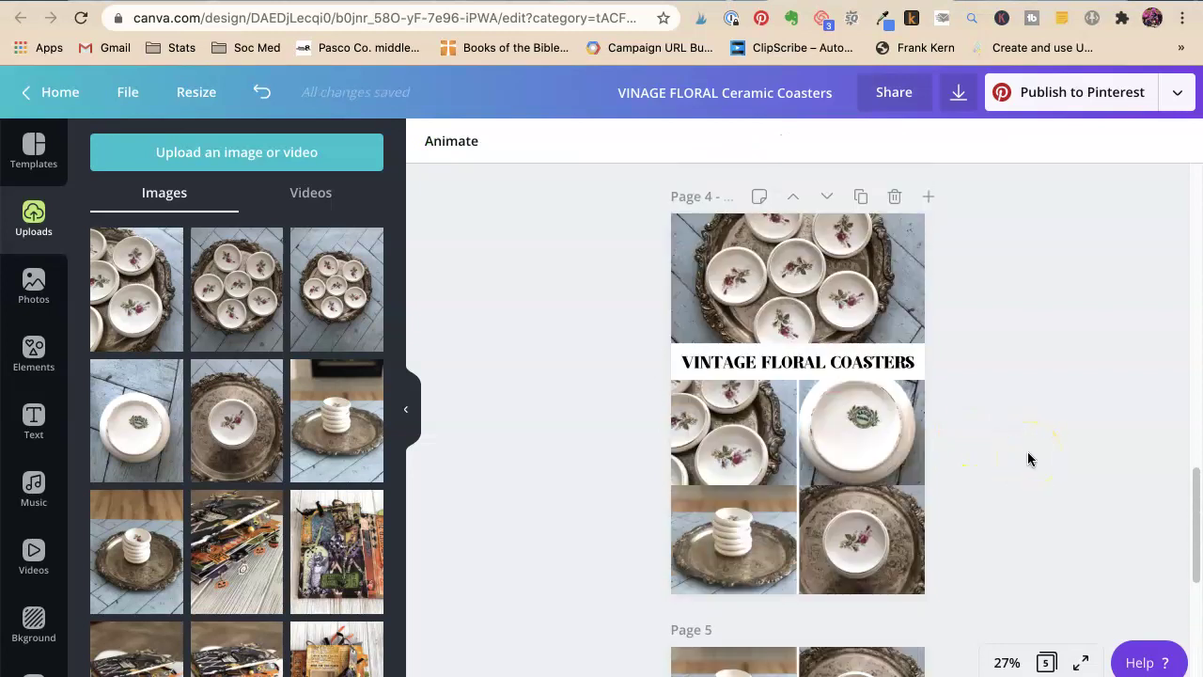
scroll(1027, 451, "up", 3)
scroll(1028, 451, "down", 5)
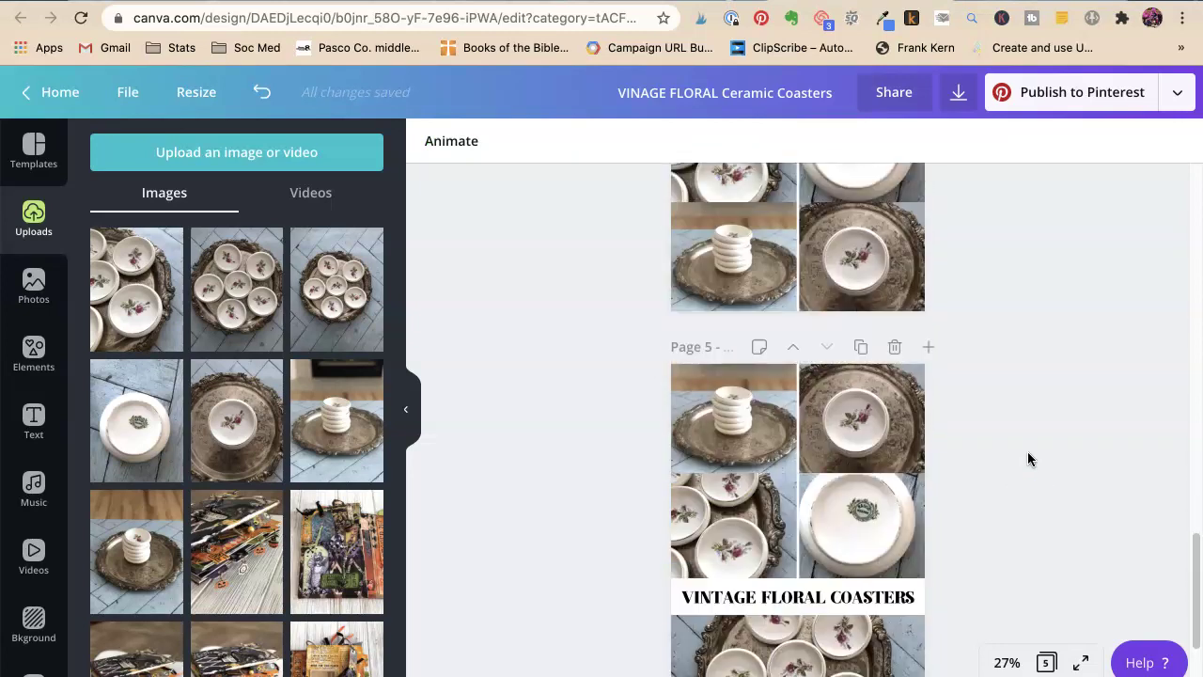
scroll(1028, 451, "down", 3)
scroll(1028, 451, "down", 2)
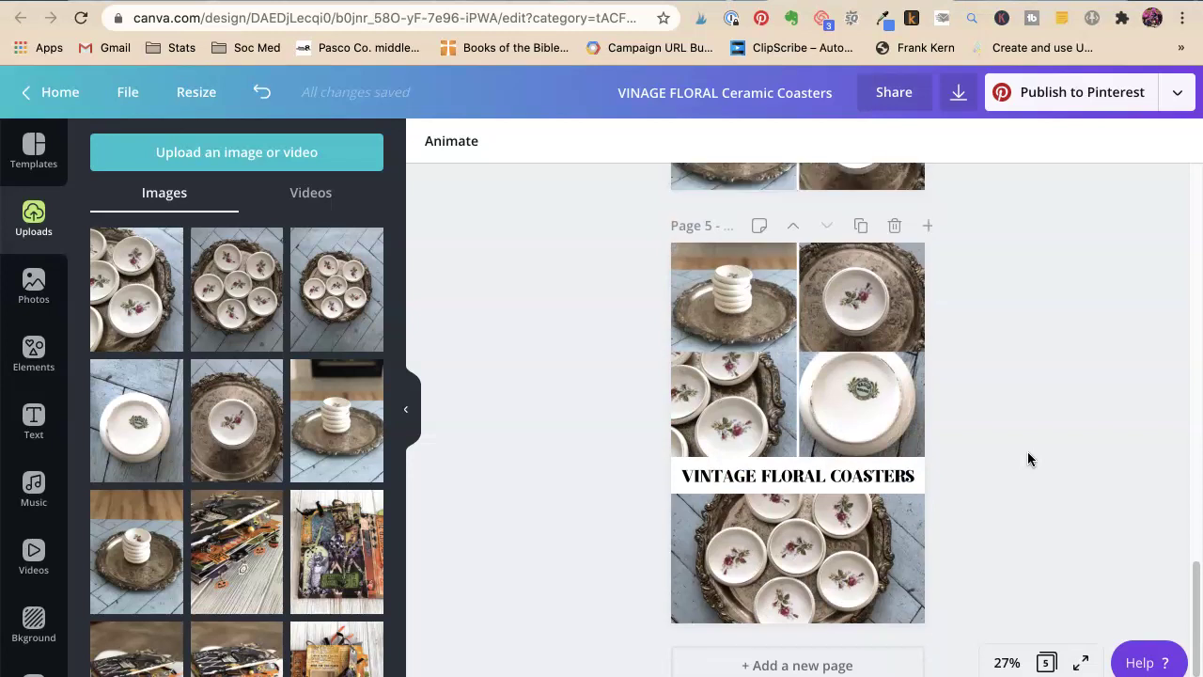
scroll(1027, 451, "up", 2)
scroll(1027, 451, "up", 2)
scroll(1027, 451, "up", 2)
scroll(1027, 451, "down", 3)
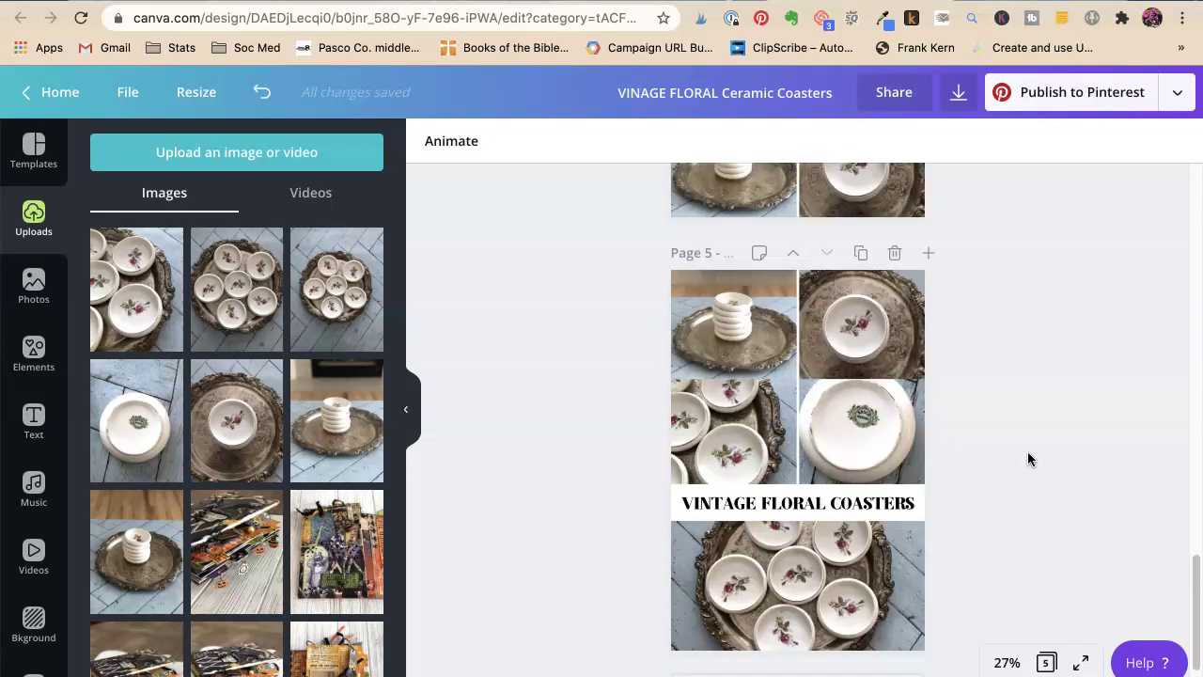
scroll(1027, 451, "down", 2)
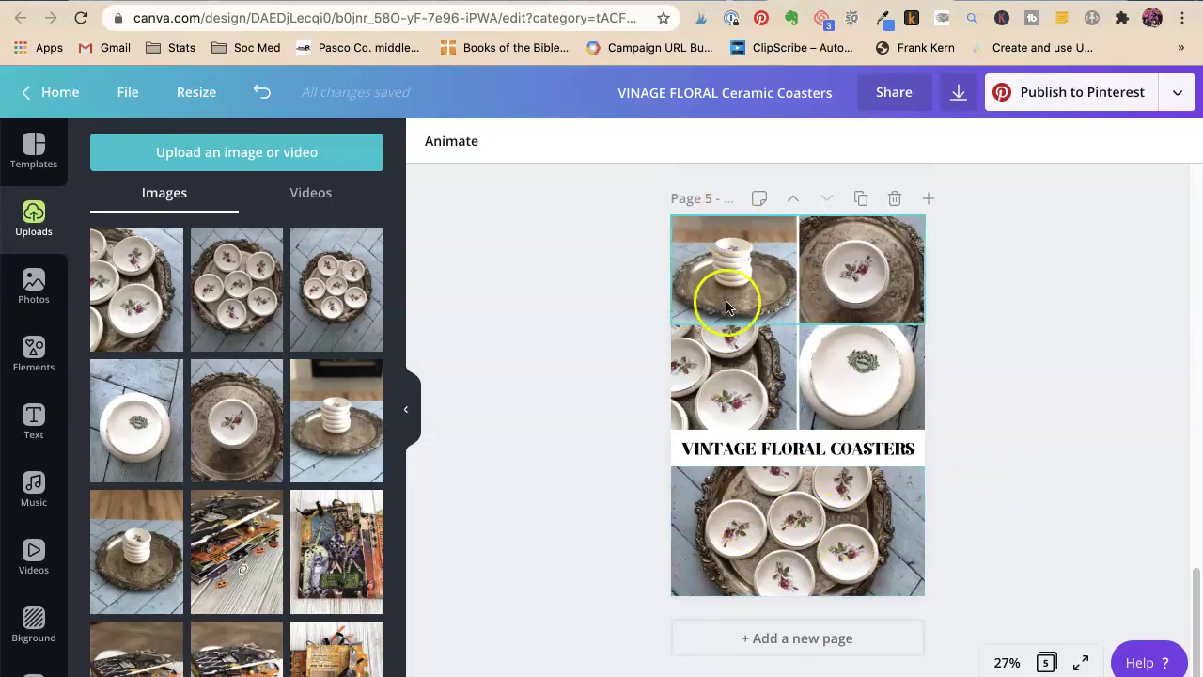
scroll(755, 430, "up", 3)
scroll(755, 430, "up", 3)
scroll(755, 430, "up", 2)
scroll(754, 430, "up", 3)
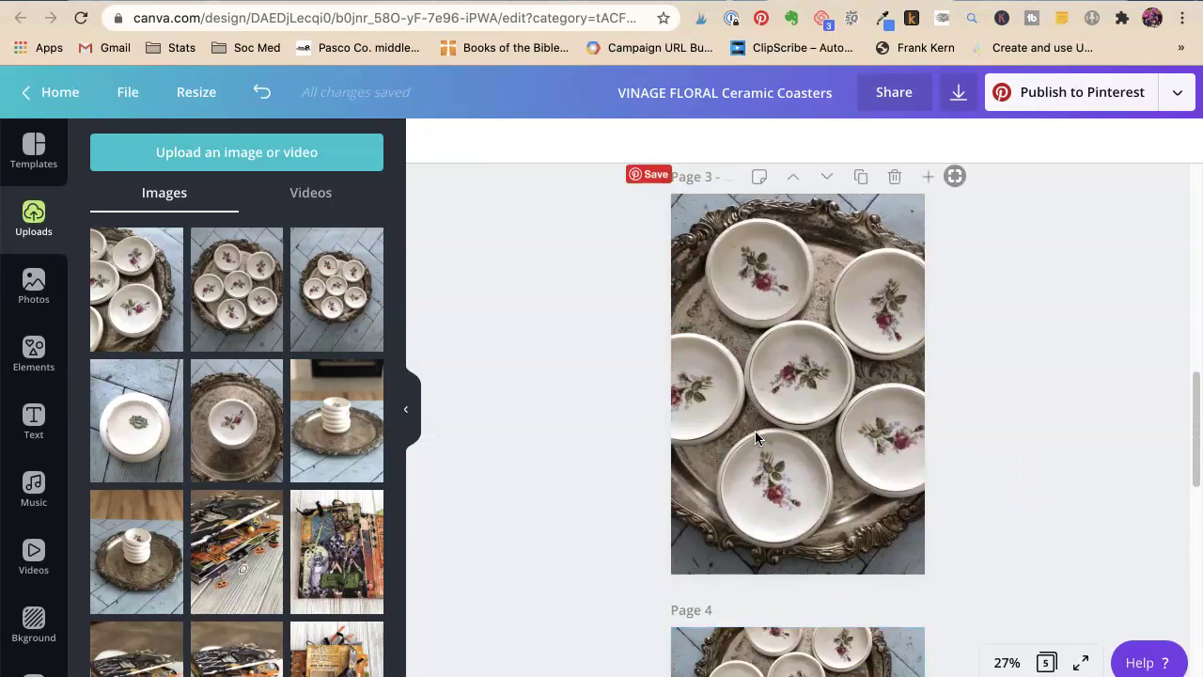
scroll(755, 430, "up", 2)
scroll(755, 431, "up", 3)
scroll(754, 431, "up", 2)
scroll(757, 437, "up", 3)
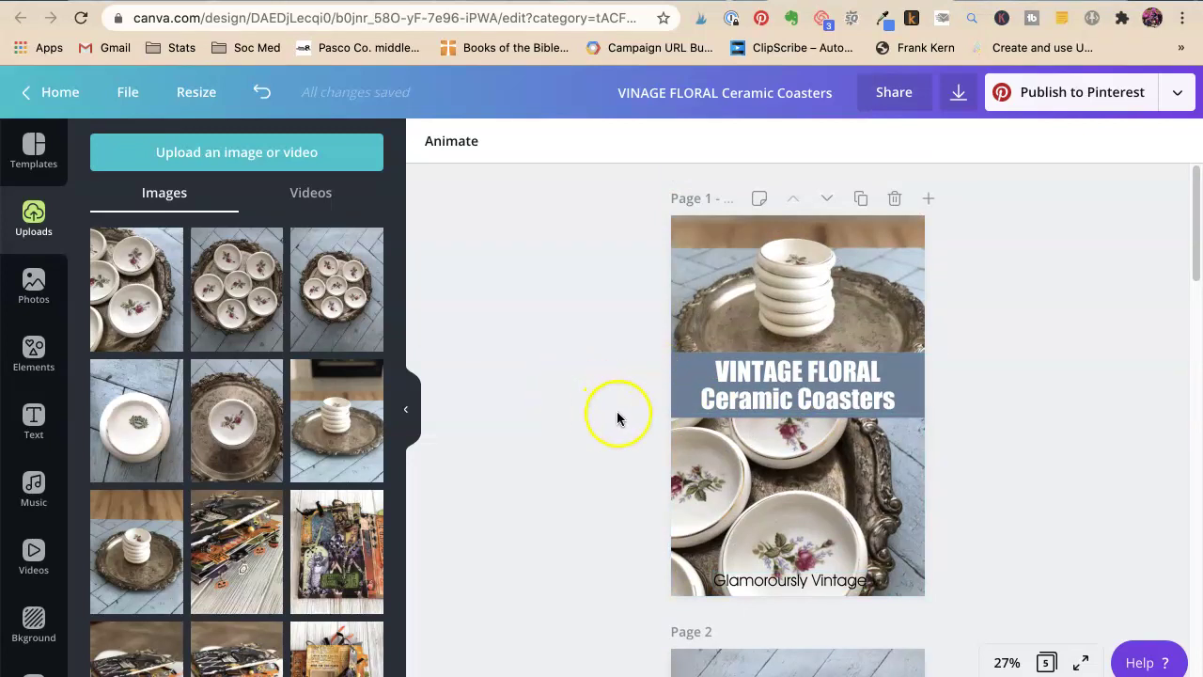
scroll(617, 410, "down", 2)
Copy the Glamorously Vintage text from page 1 and place it along page 5's bottom edge.
left_click(794, 406)
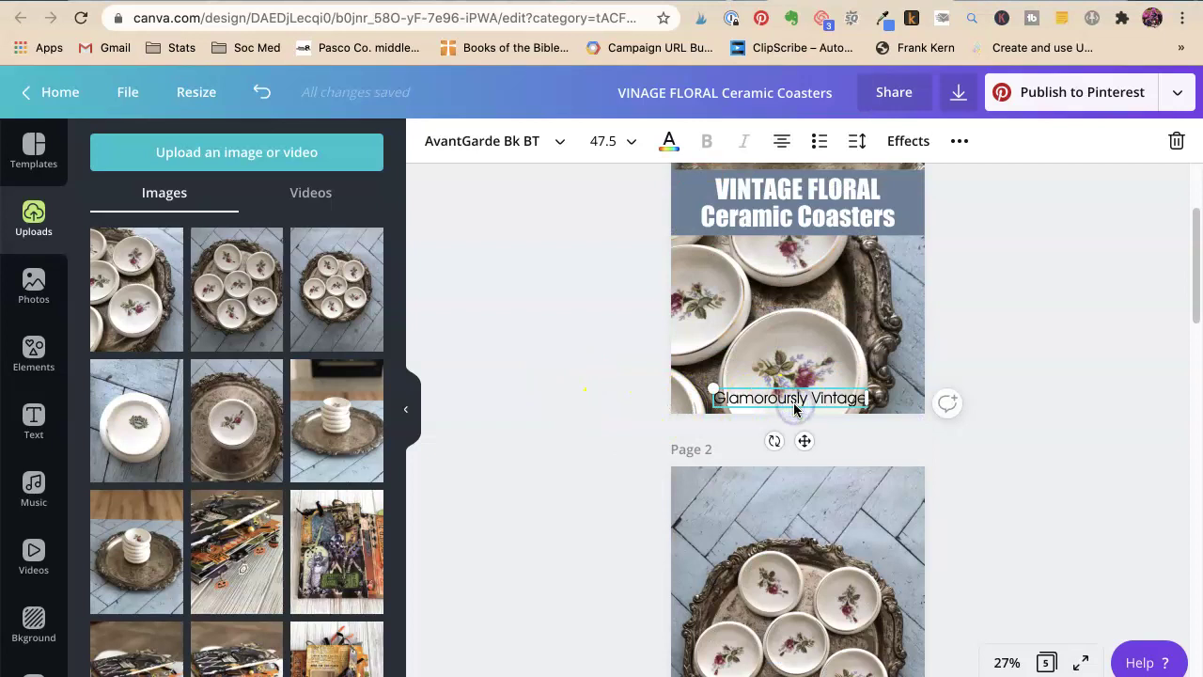
scroll(610, 425, "down", 5)
scroll(610, 425, "down", 5)
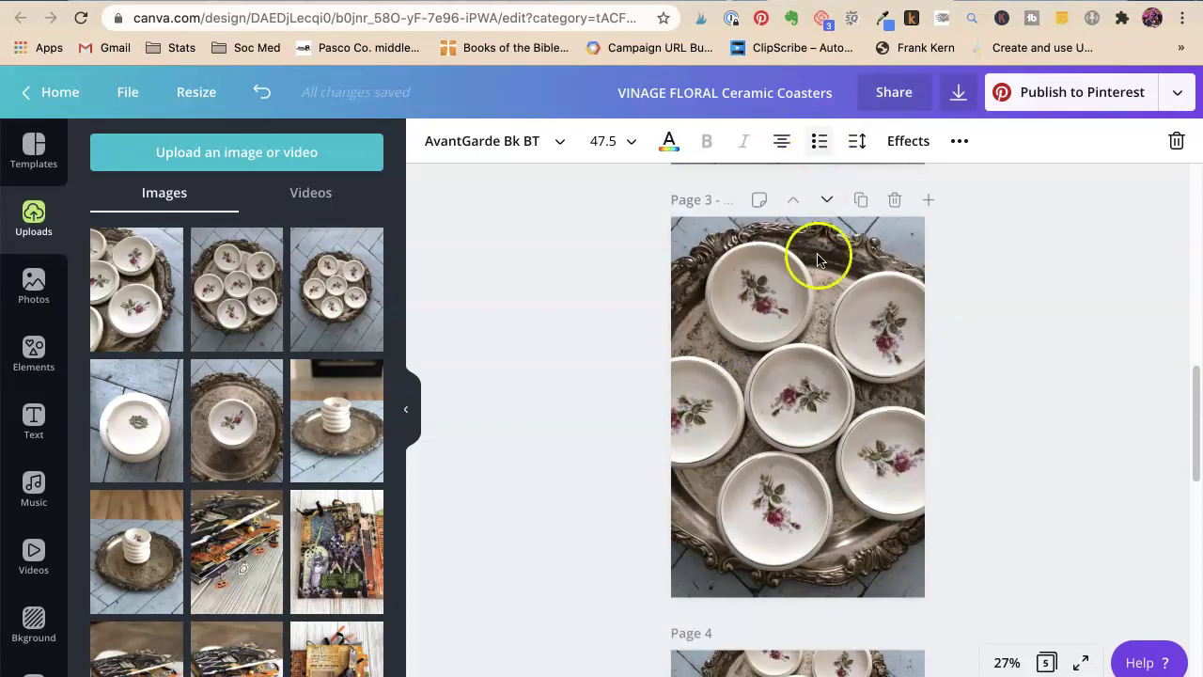
scroll(591, 476, "down", 5)
scroll(592, 473, "down", 5)
scroll(639, 475, "down", 3)
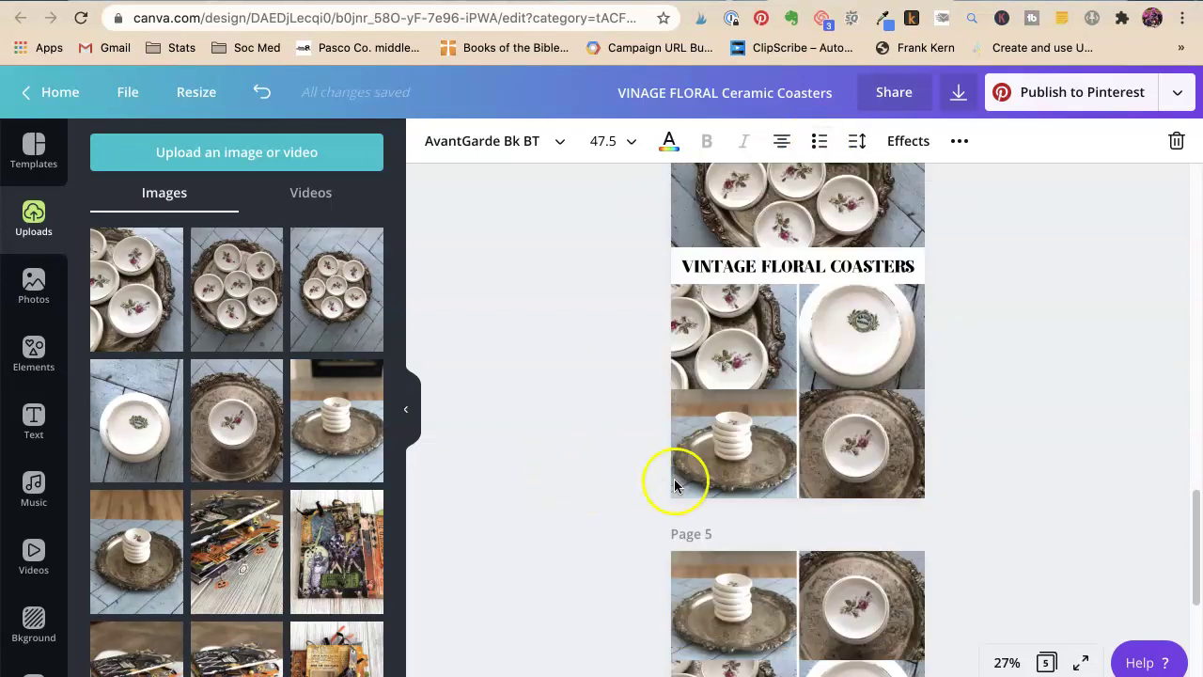
scroll(592, 507, "down", 5)
scroll(578, 512, "down", 5)
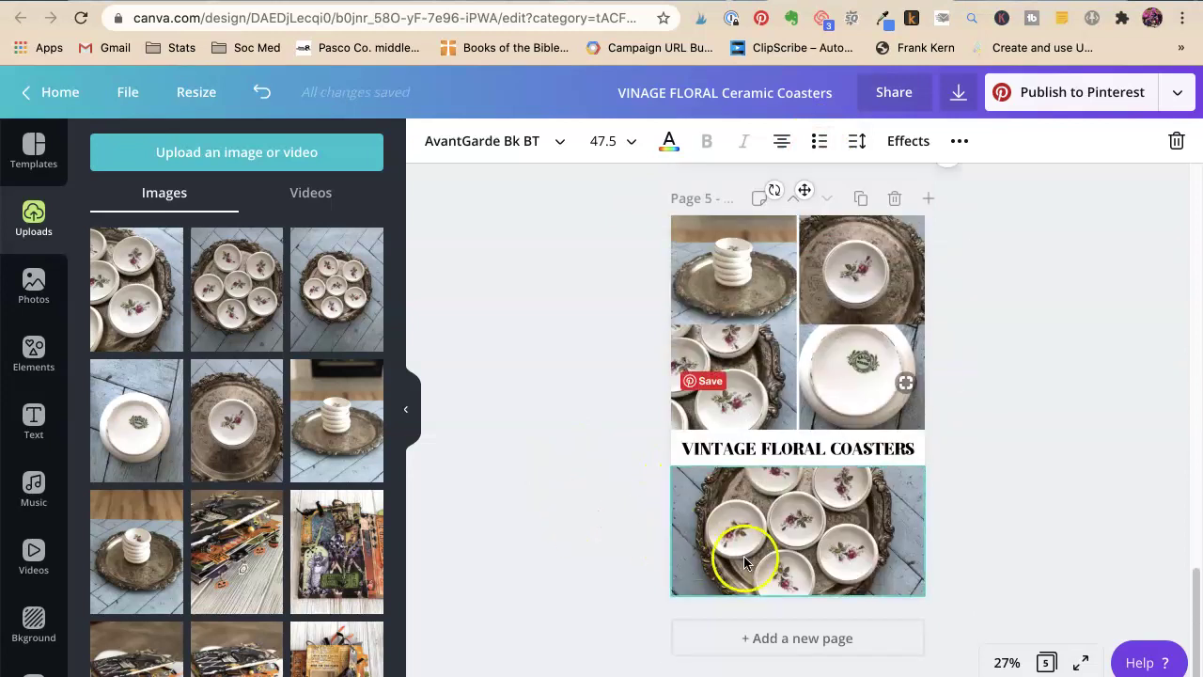
left_click_drag(742, 561, 794, 578)
left_click(522, 498)
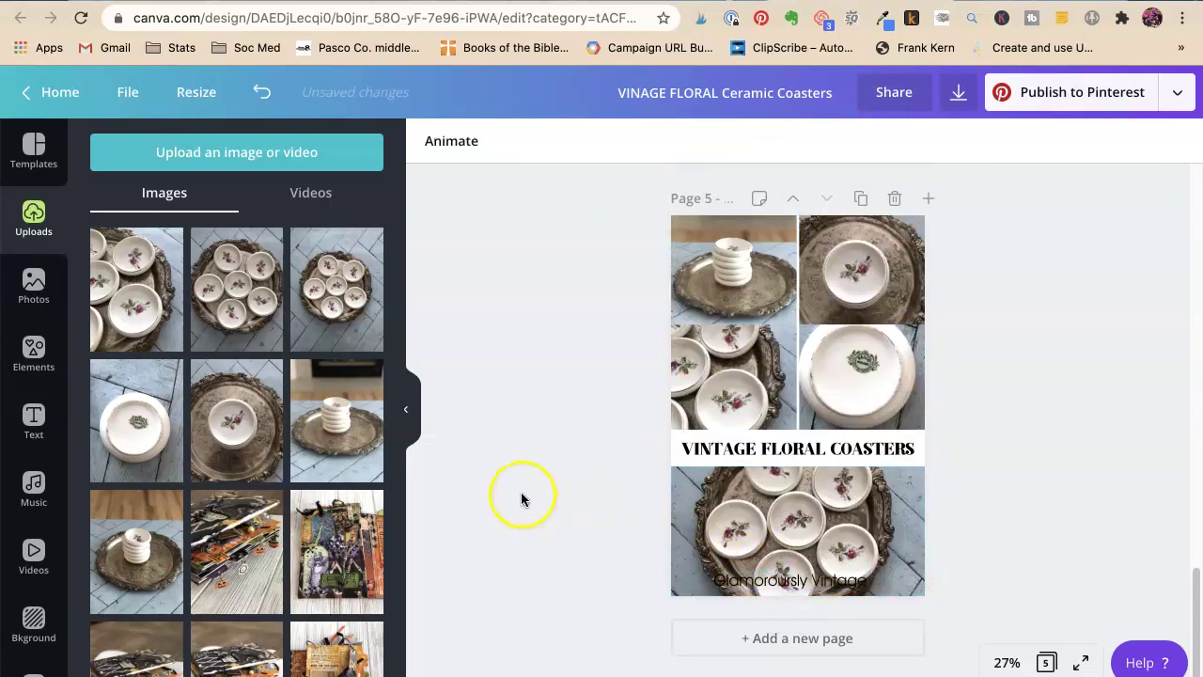
scroll(527, 488, "up", 4)
scroll(529, 486, "up", 4)
scroll(529, 487, "up", 3)
scroll(529, 487, "up", 2)
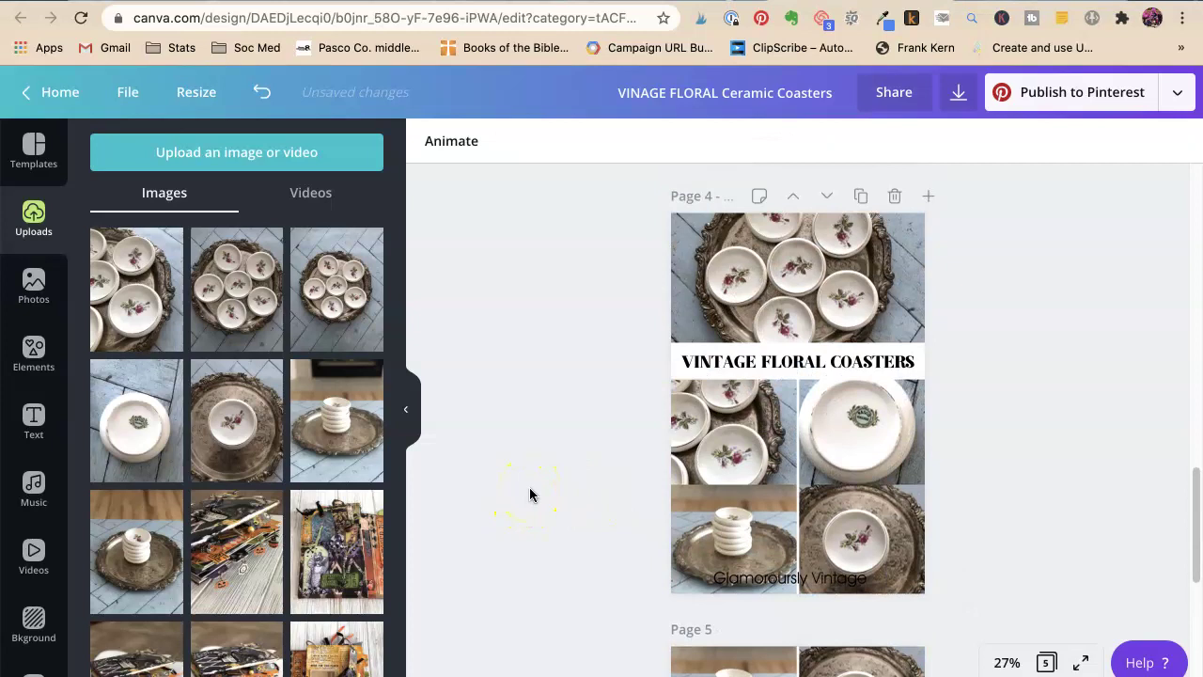
scroll(533, 496, "up", 2)
scroll(533, 496, "up", 5)
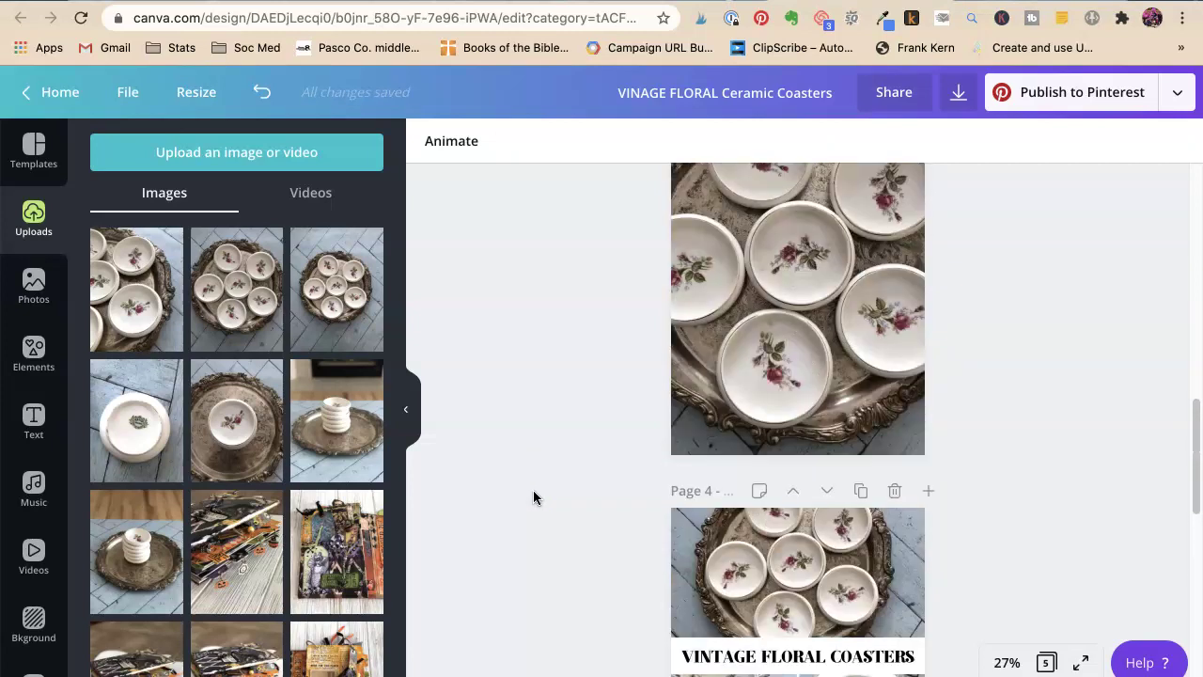
scroll(533, 498, "up", 4)
scroll(533, 498, "up", 4)
scroll(533, 498, "up", 4)
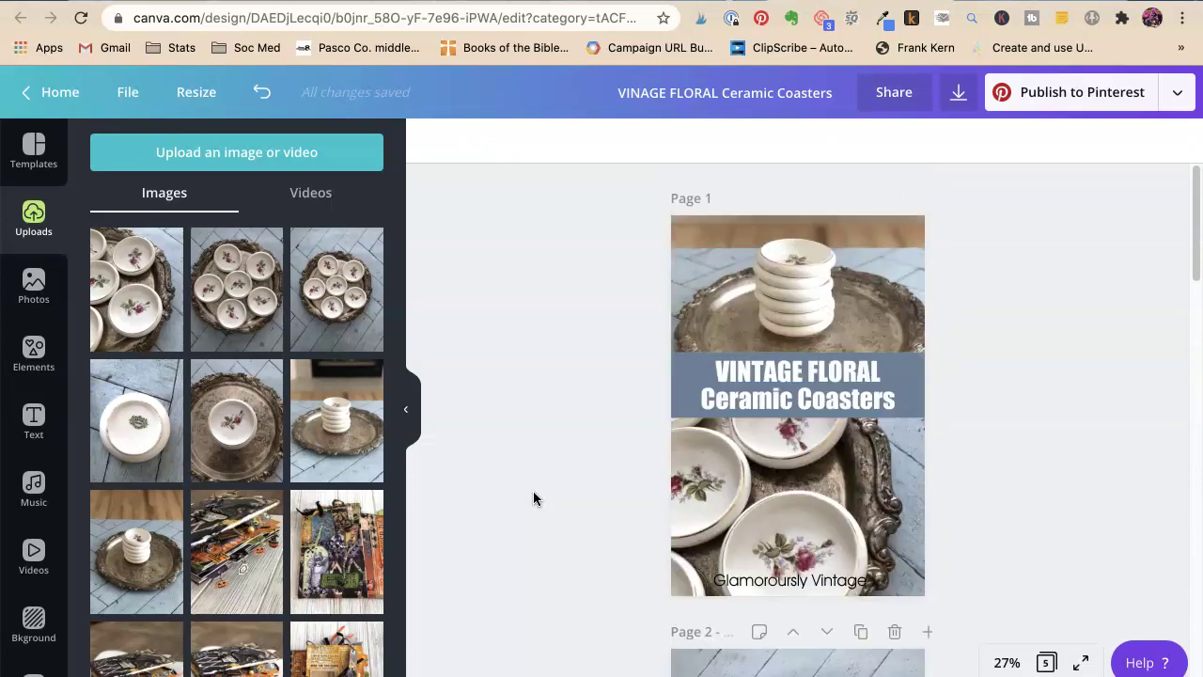
scroll(533, 498, "up", 3)
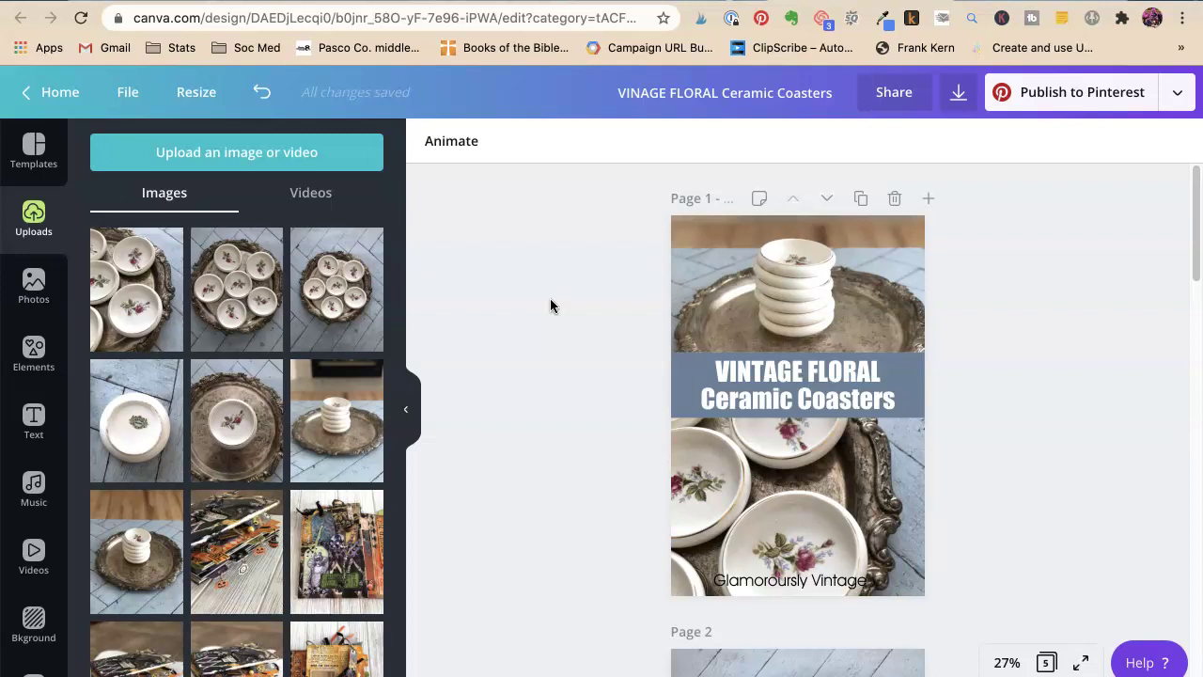
key("ctrl+Tab")
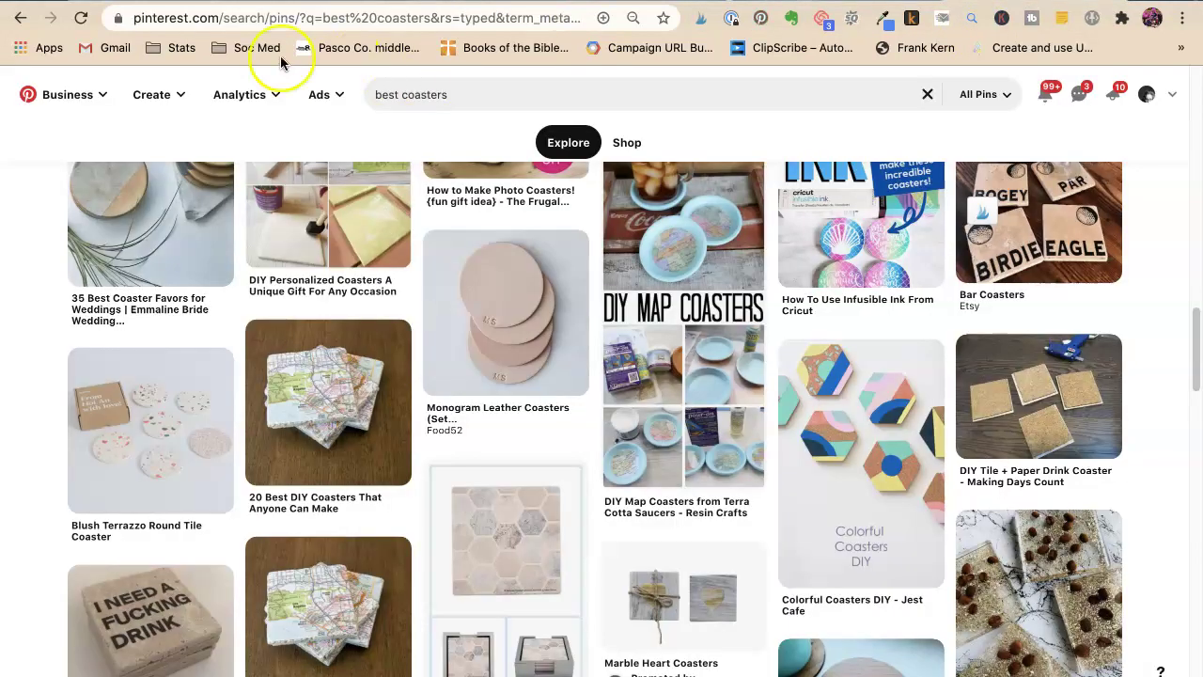
left_click(150, 94)
left_click(105, 138)
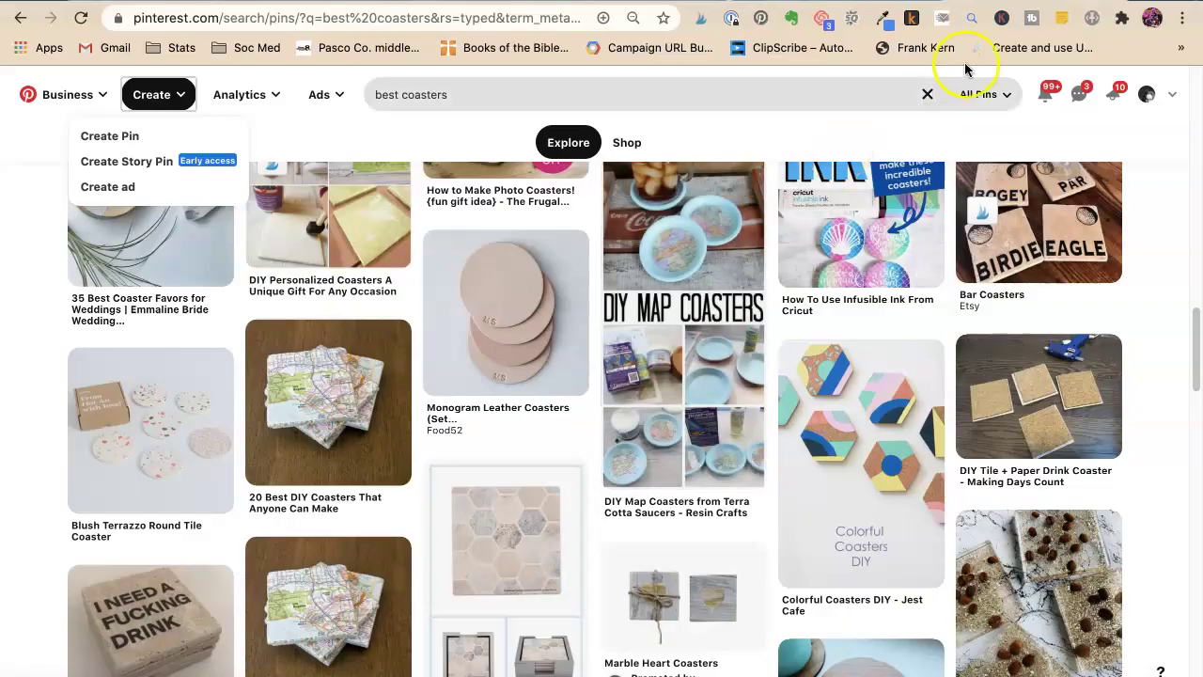
key("ctrl+Tab")
left_click(539, 111)
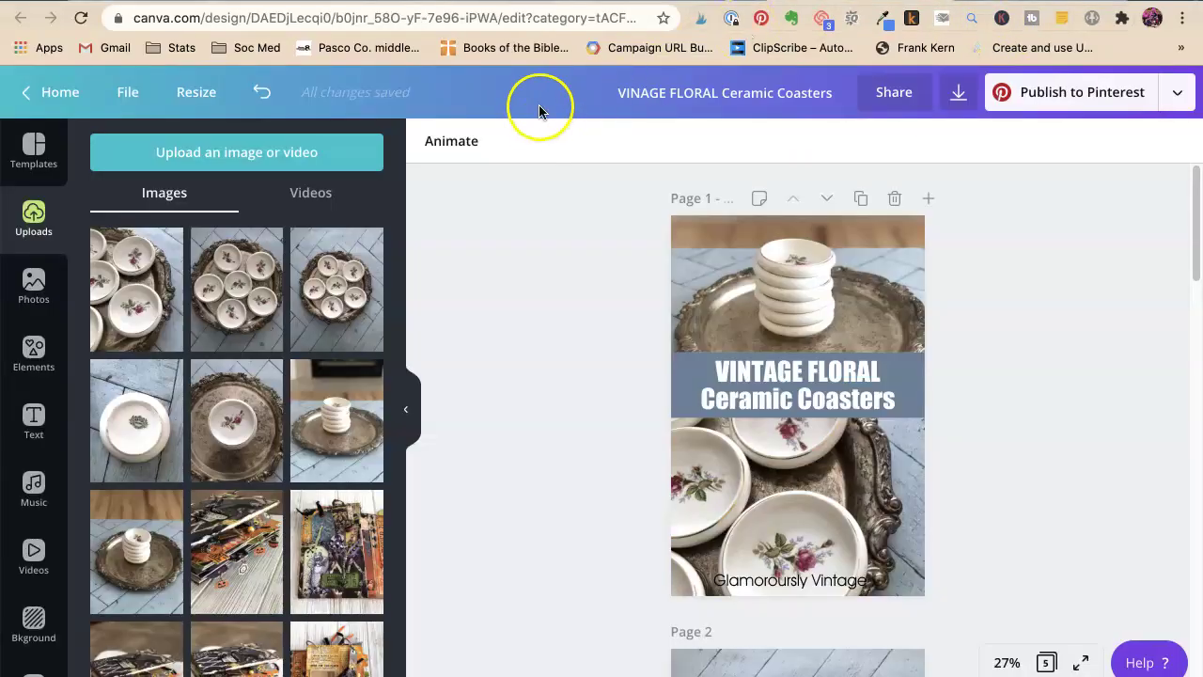